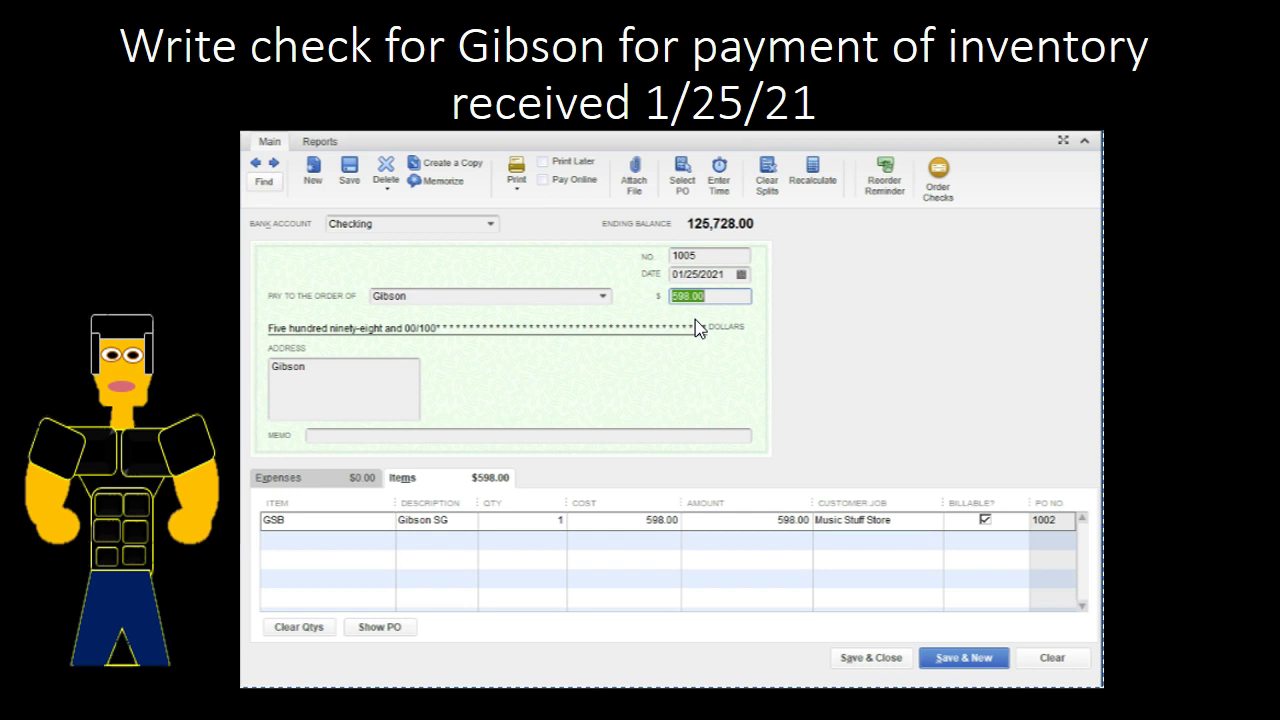
Switch to the Excel workbook and copy the Checking account name in AJ5 of the trial balance.
{"action": "key", "text": "alt+Tab"}
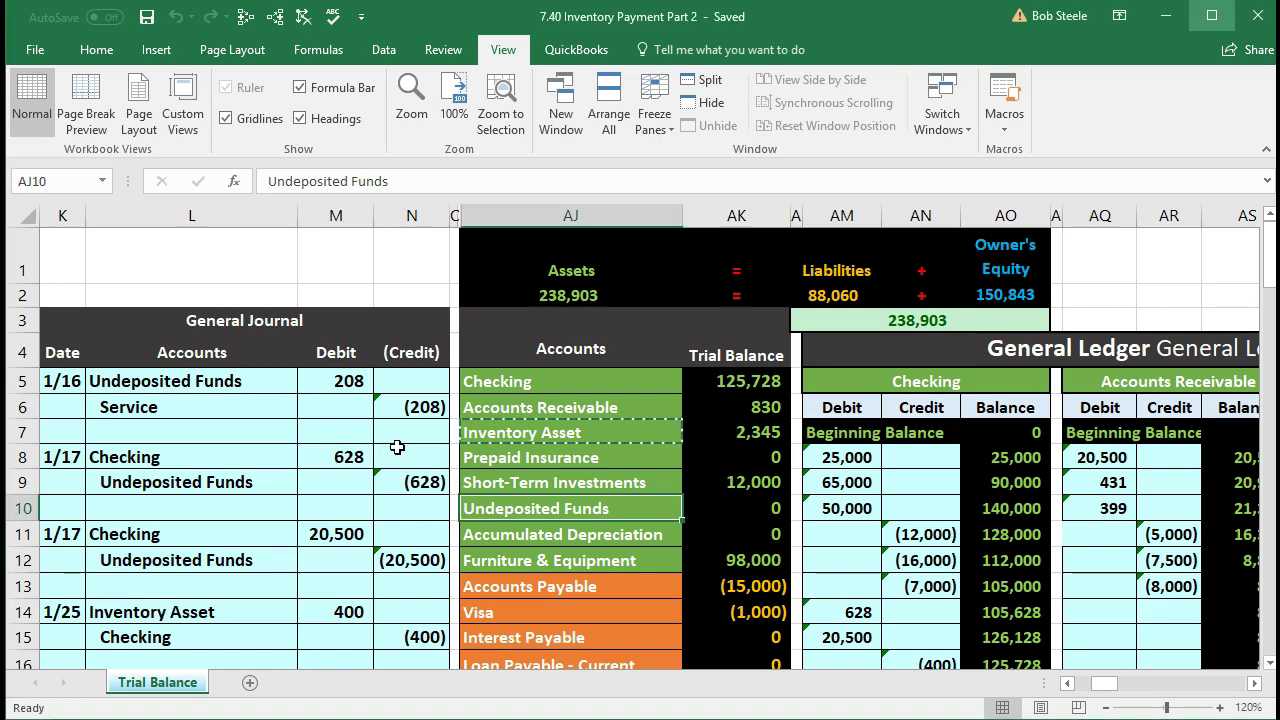
{"action": "left_click_drag", "start_coordinate": [500, 386], "coordinate": [695, 382]}
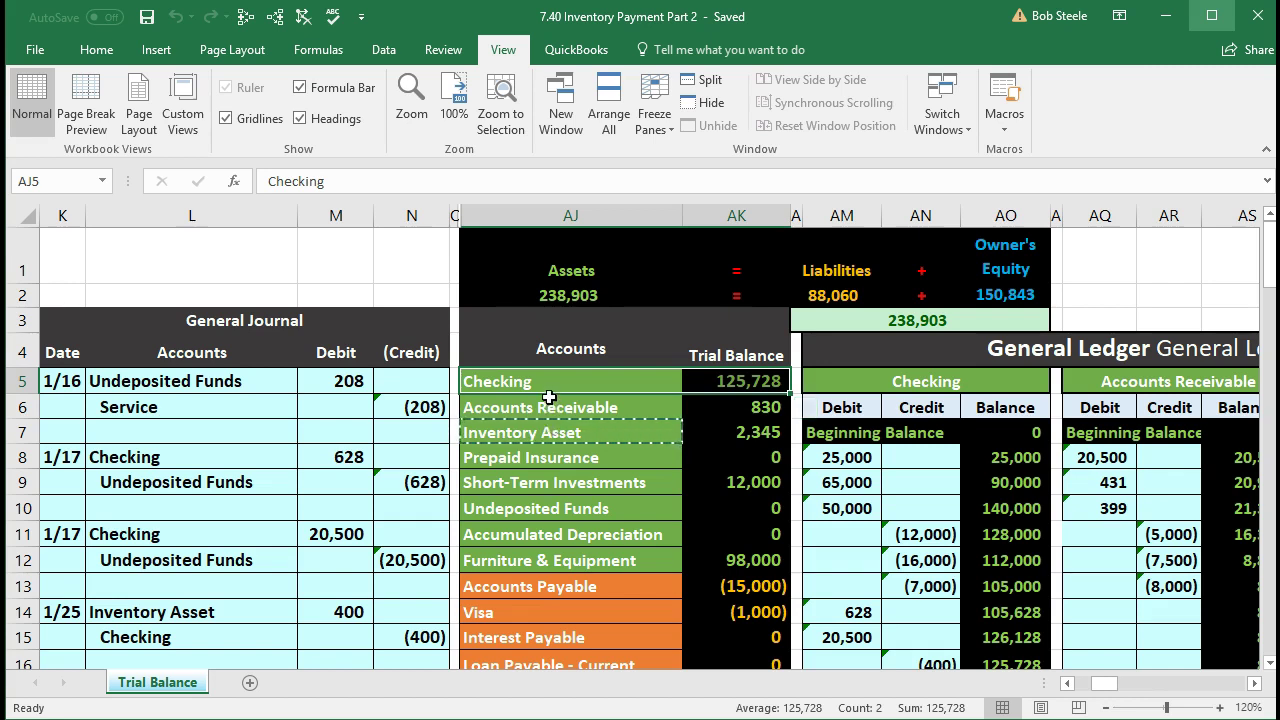
{"action": "left_click_drag", "start_coordinate": [529, 380], "coordinate": [697, 378]}
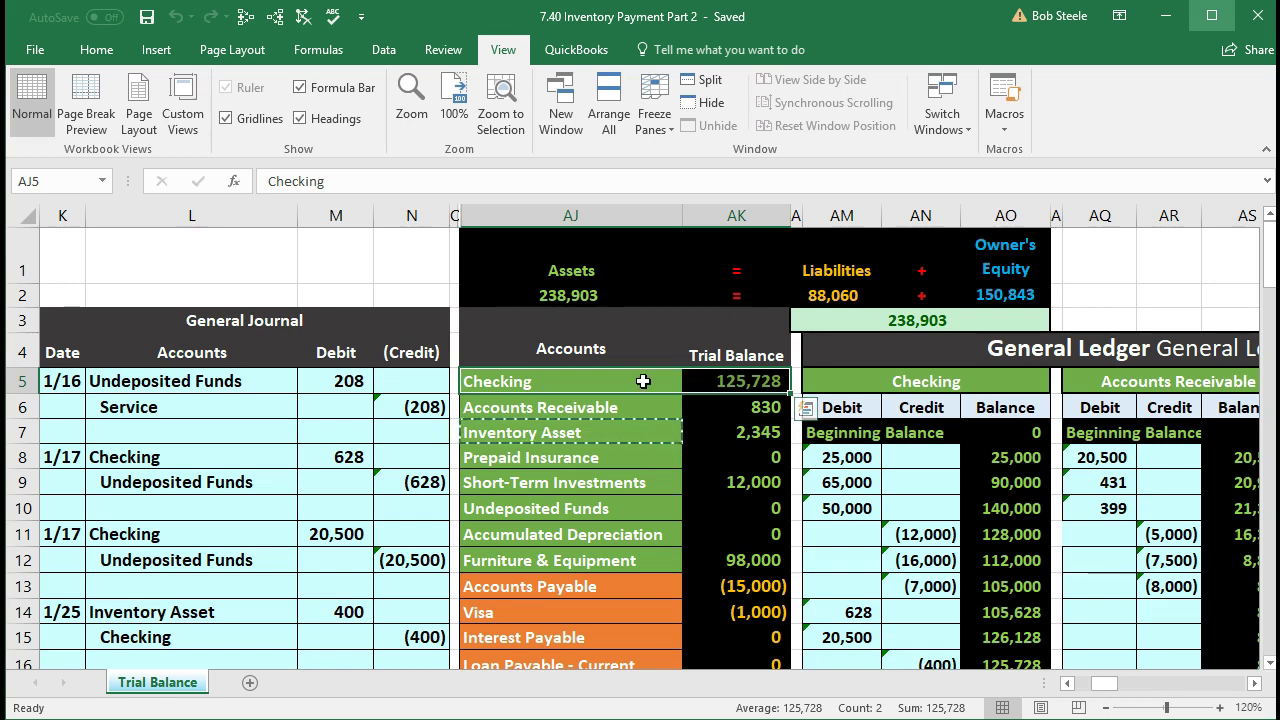
{"action": "left_click", "coordinate": [576, 381]}
{"action": "right_click", "coordinate": [576, 381]}
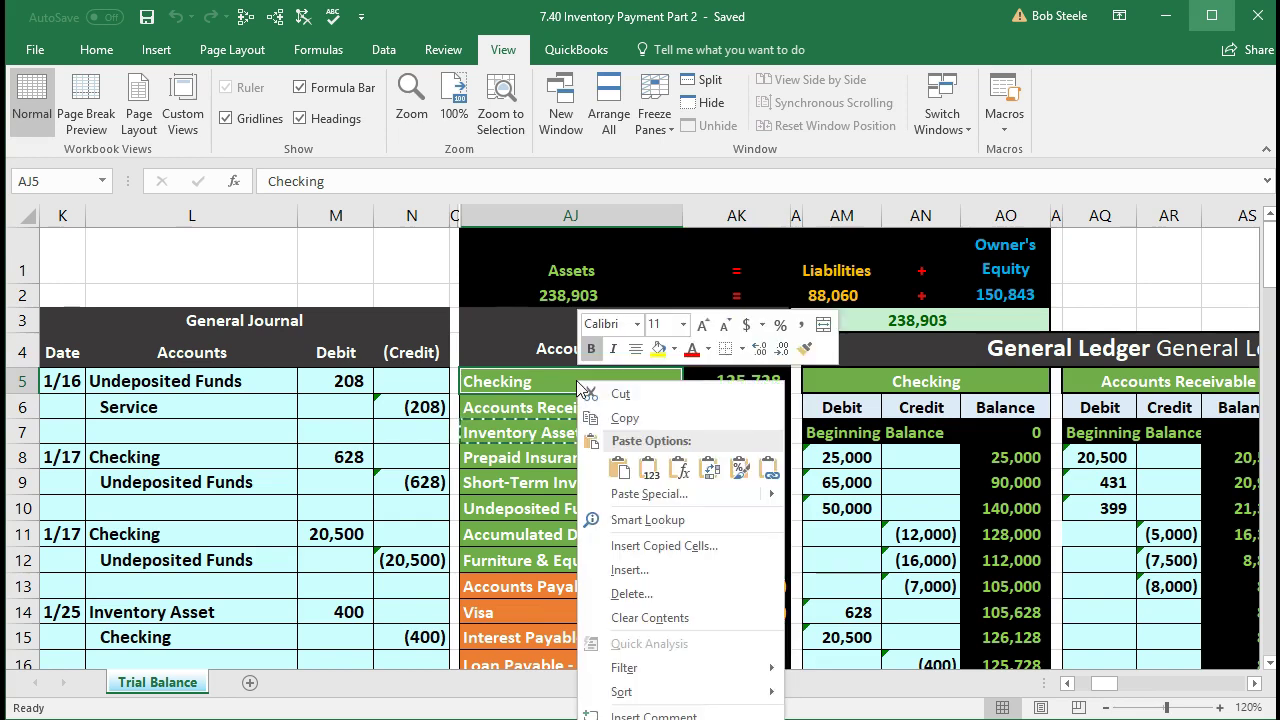
{"action": "left_click", "coordinate": [612, 417]}
Enter the date 1/25 in K17 to start a new general journal entry below the existing ones.
{"action": "scroll", "coordinate": [338, 474], "scroll_direction": "down", "scroll_amount": 2}
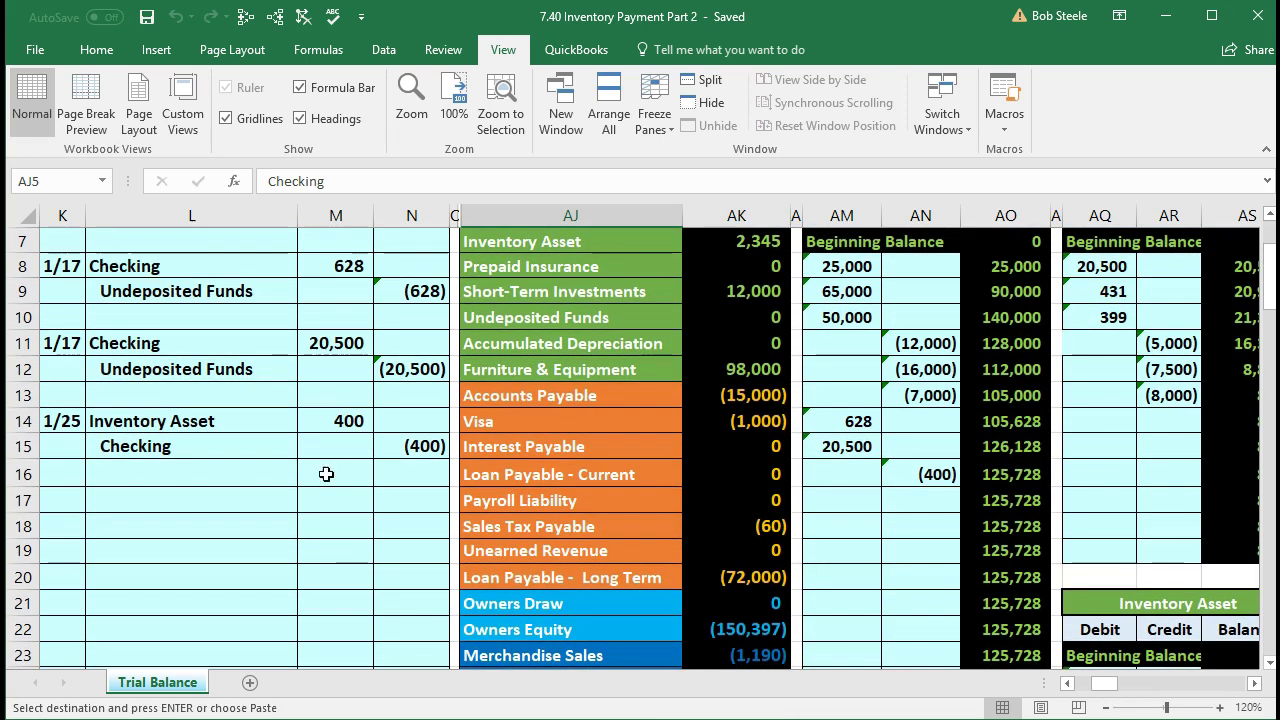
{"action": "left_click", "coordinate": [71, 503]}
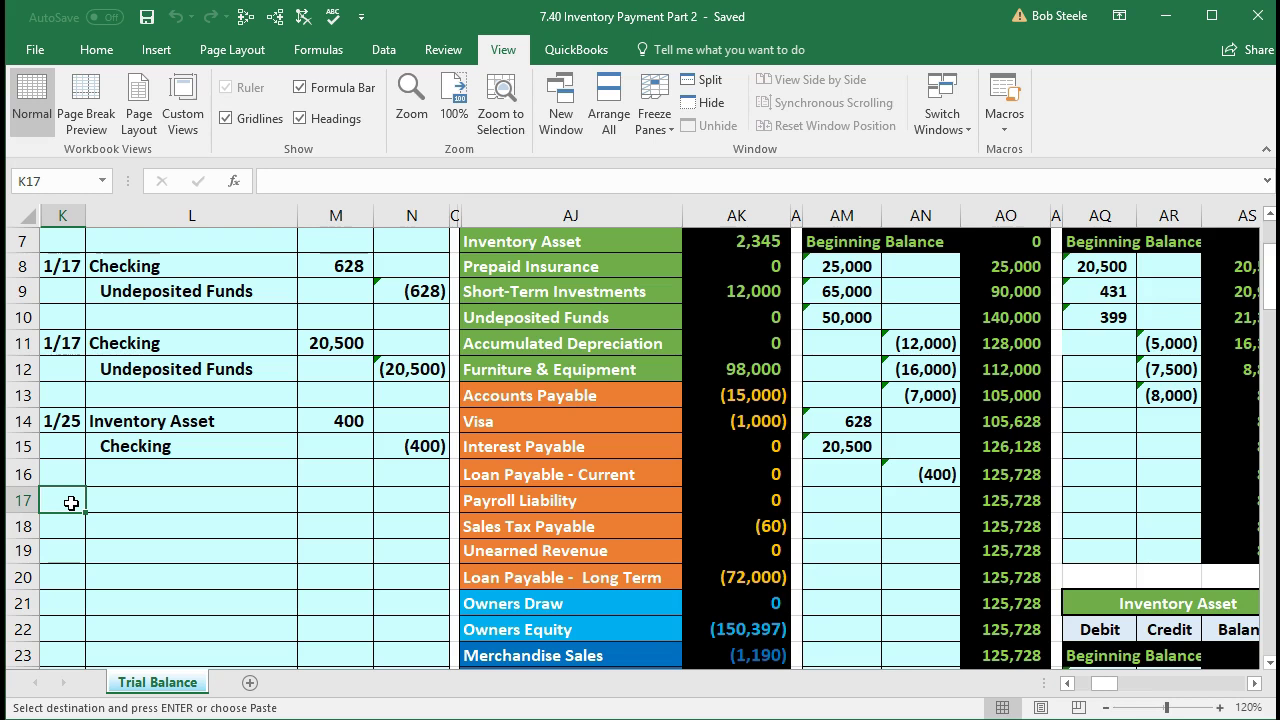
{"action": "type", "text": "18/"}
{"action": "key", "text": "BackSpace"}
{"action": "key", "text": "BackSpace"}
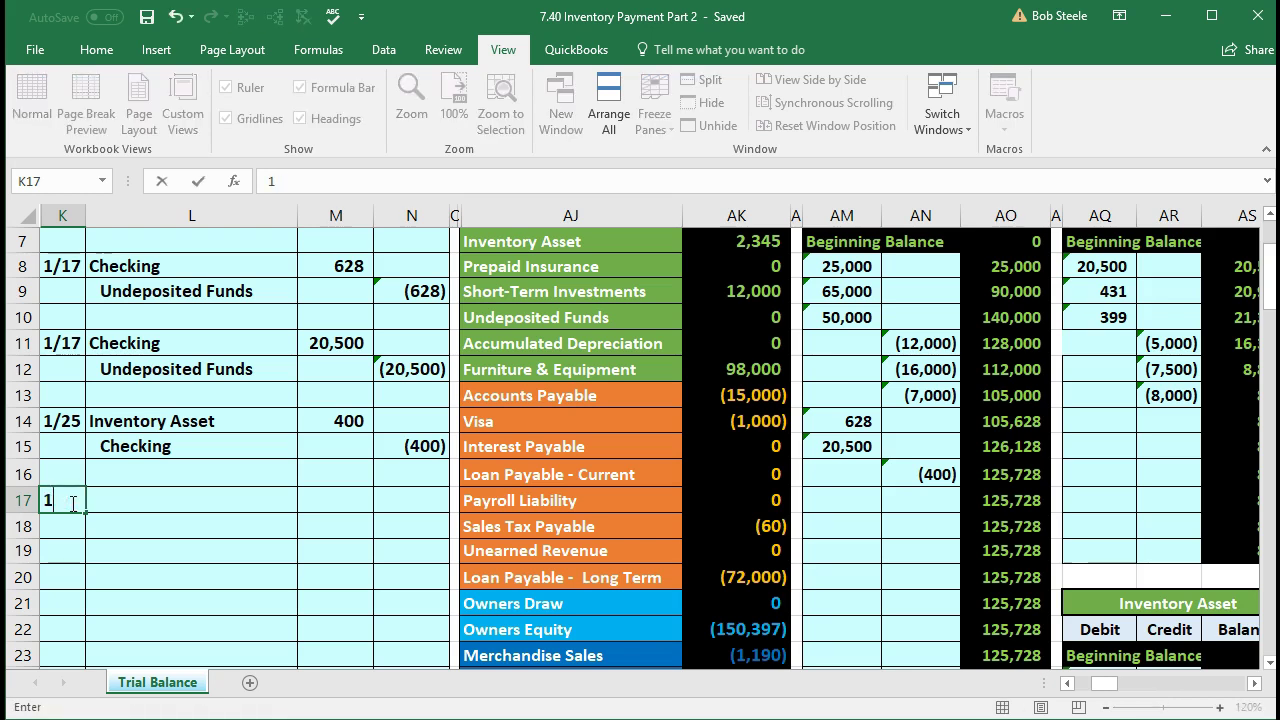
{"action": "type", "text": "/25"}
{"action": "key", "text": "Return"}
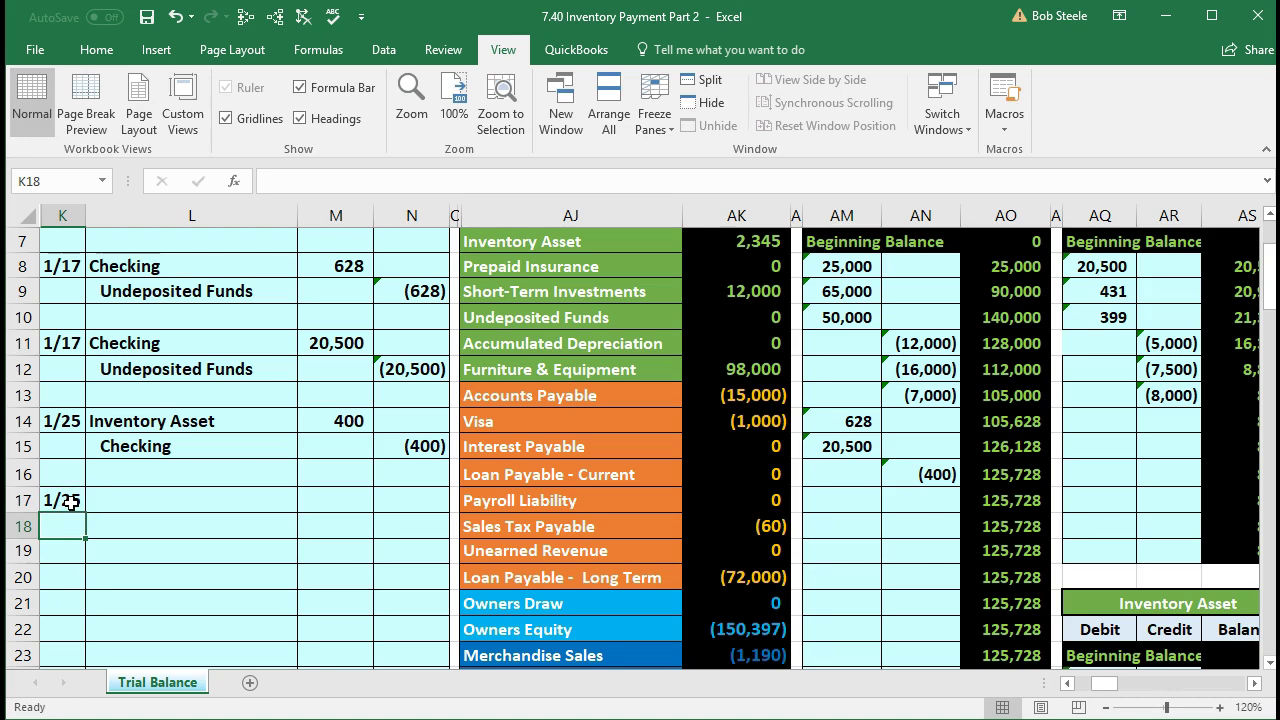
Paste the copied Checking name as values into L18 and indent it as the credit account.
{"action": "left_click", "coordinate": [113, 525]}
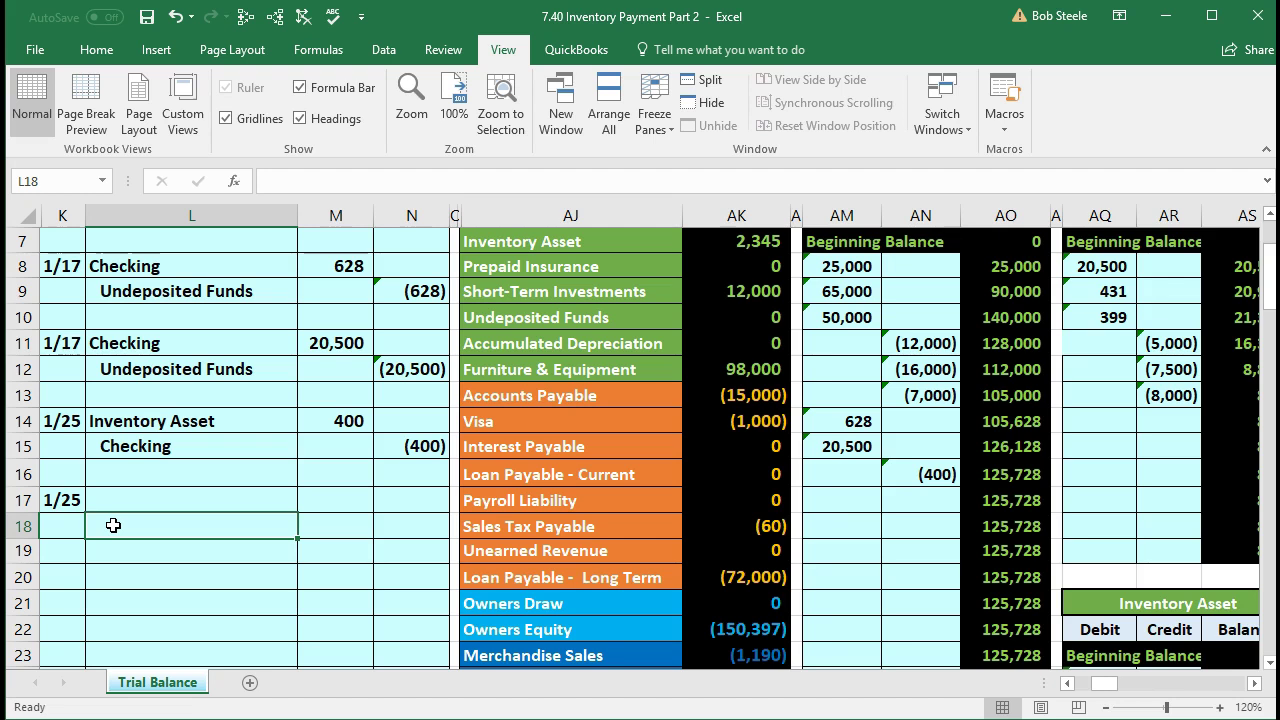
{"action": "right_click", "coordinate": [113, 525]}
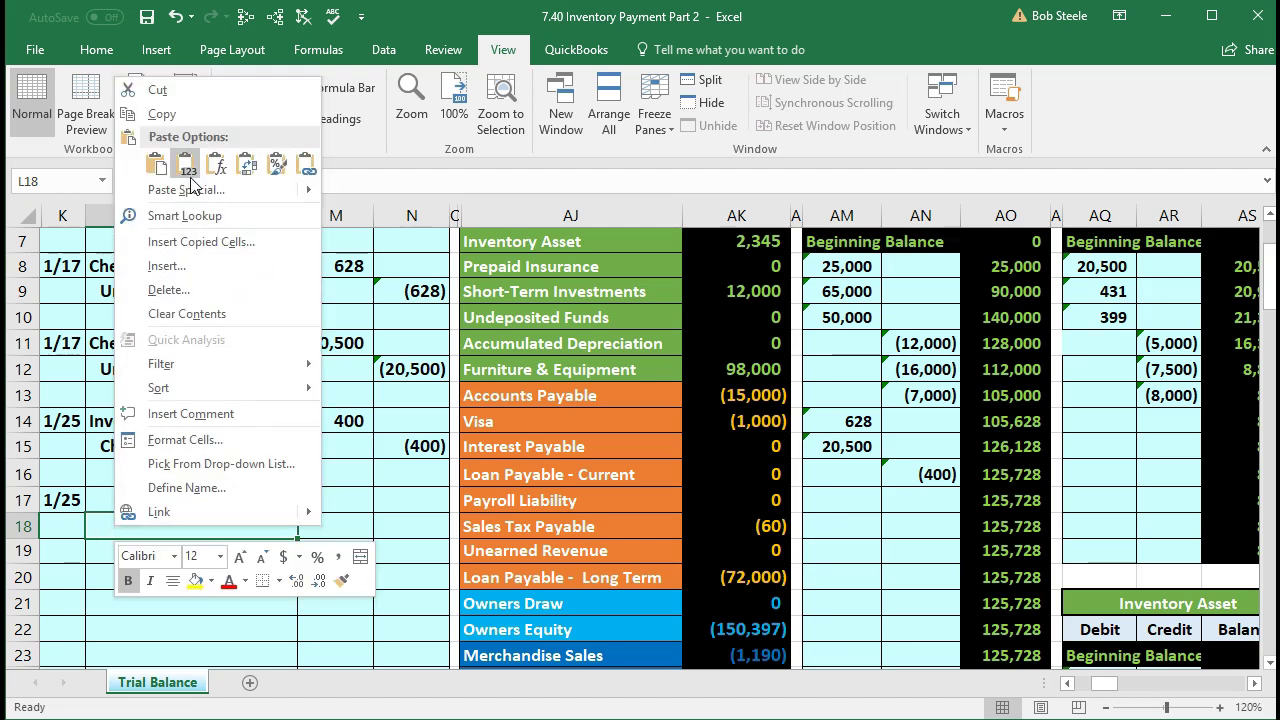
{"action": "left_click", "coordinate": [188, 165]}
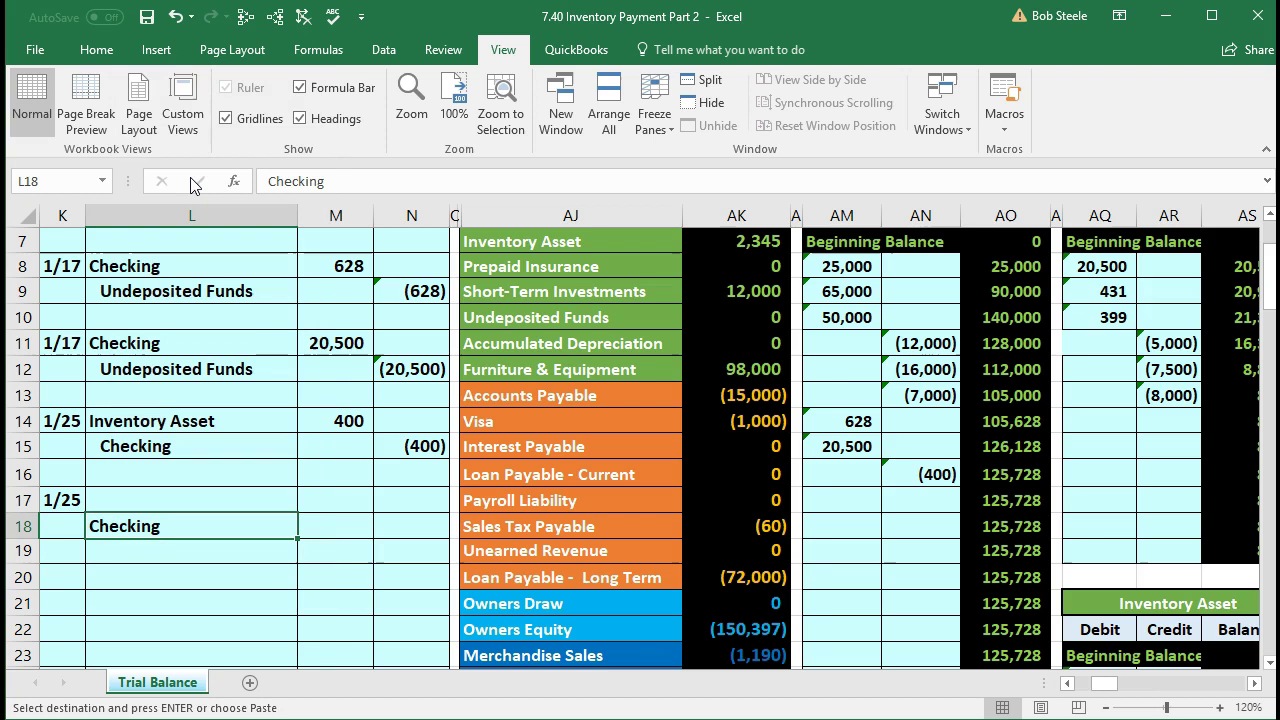
{"action": "left_click", "coordinate": [100, 52]}
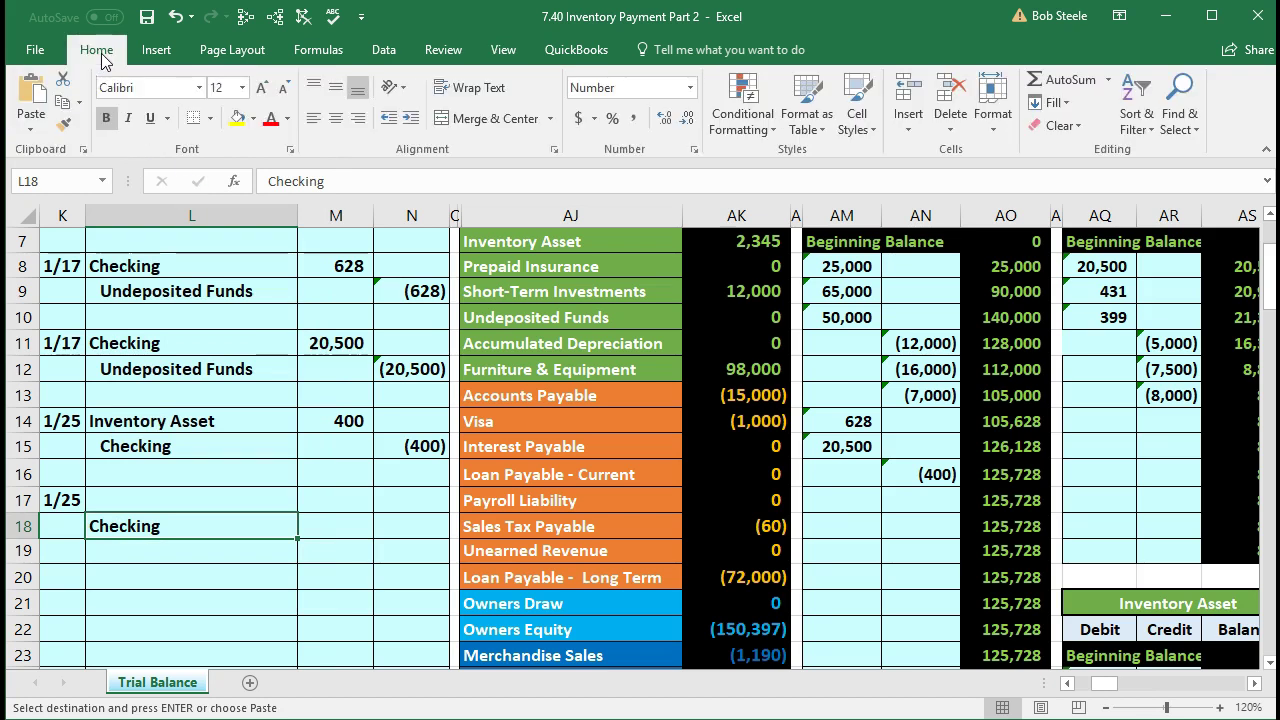
{"action": "left_click", "coordinate": [410, 118]}
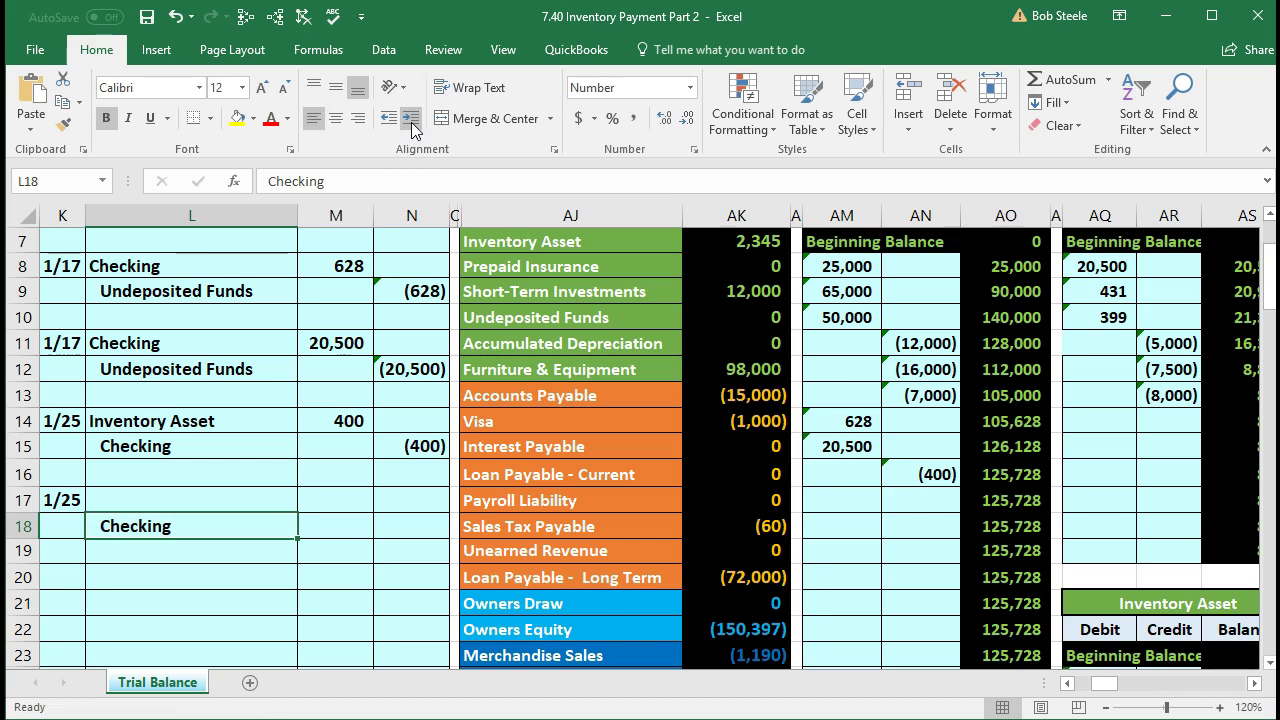
Enter -598 in N18 as the credit amount for Checking.
{"action": "left_click", "coordinate": [411, 523]}
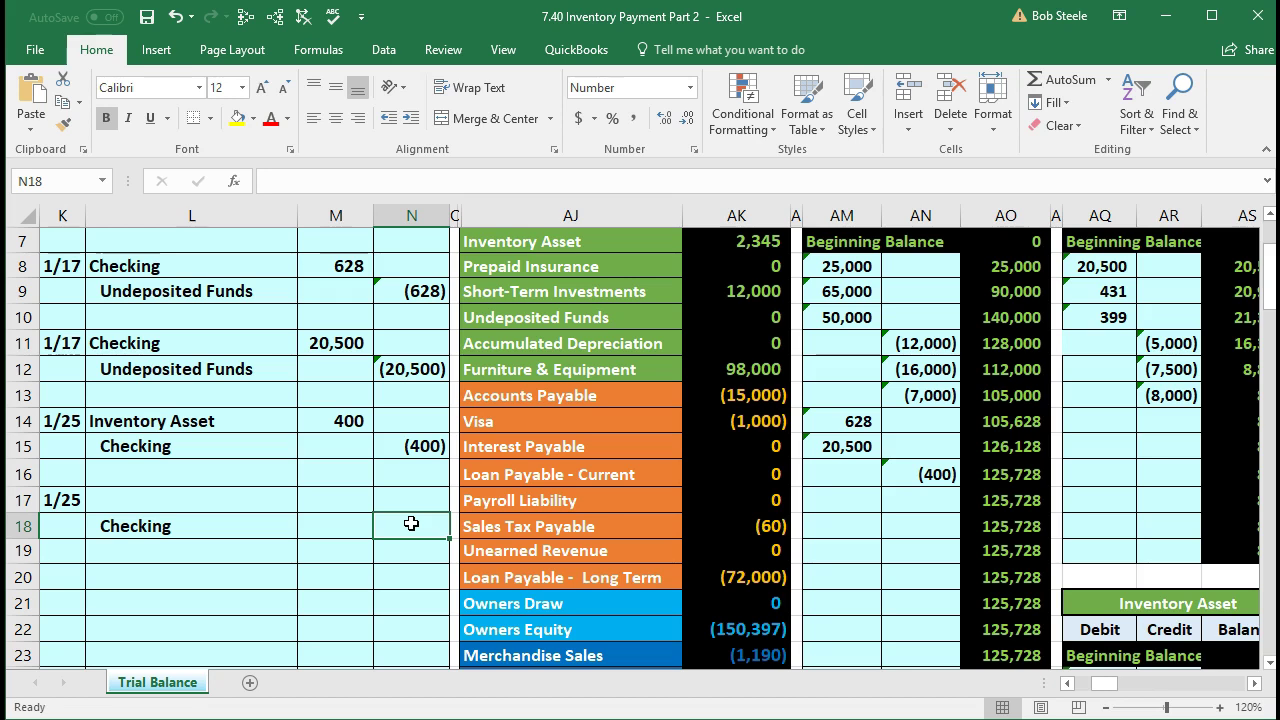
{"action": "type", "text": "-"}
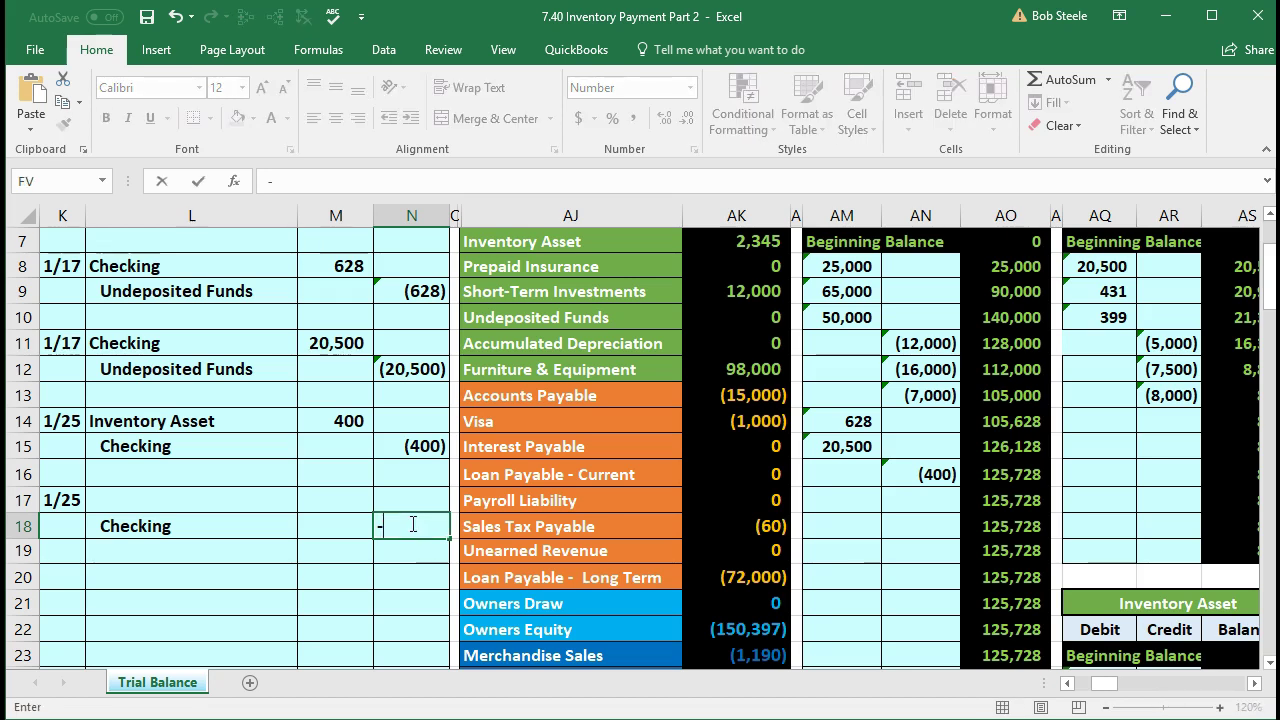
{"action": "type", "text": "598"}
{"action": "key", "text": "Return"}
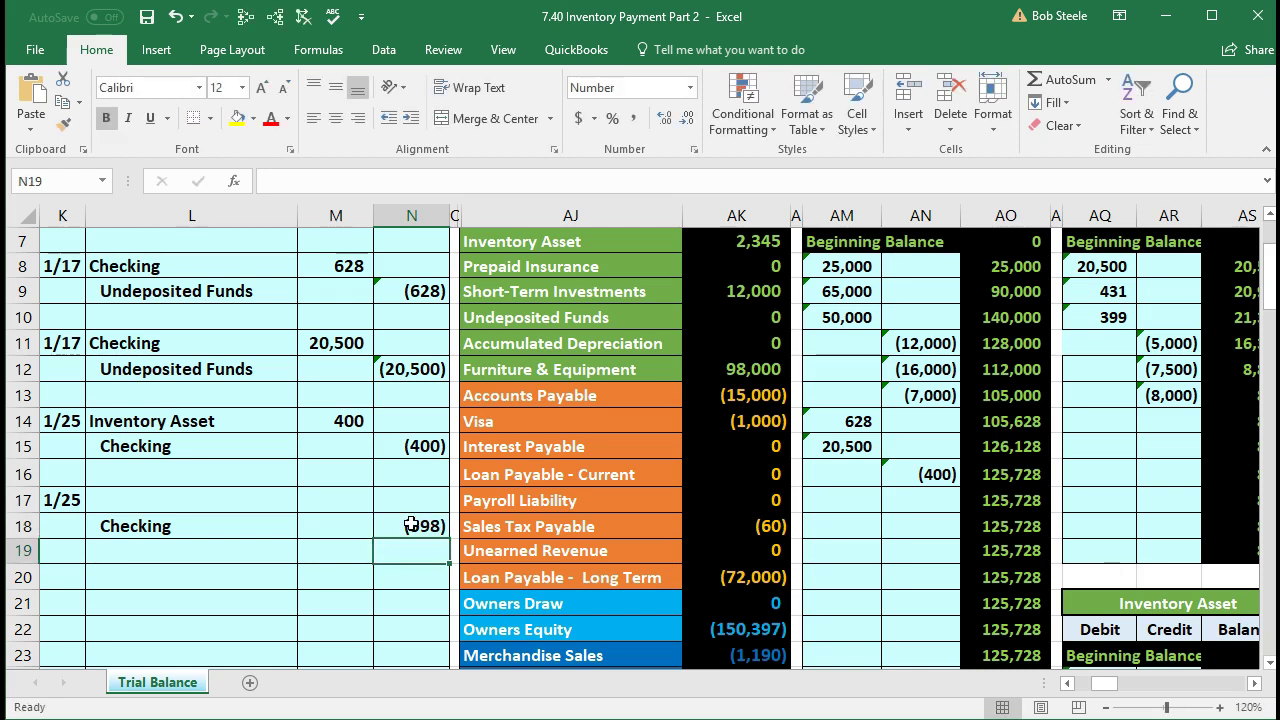
Enter the formula -N18 in M17 so the debit amount mirrors the credit.
{"action": "left_click", "coordinate": [337, 500]}
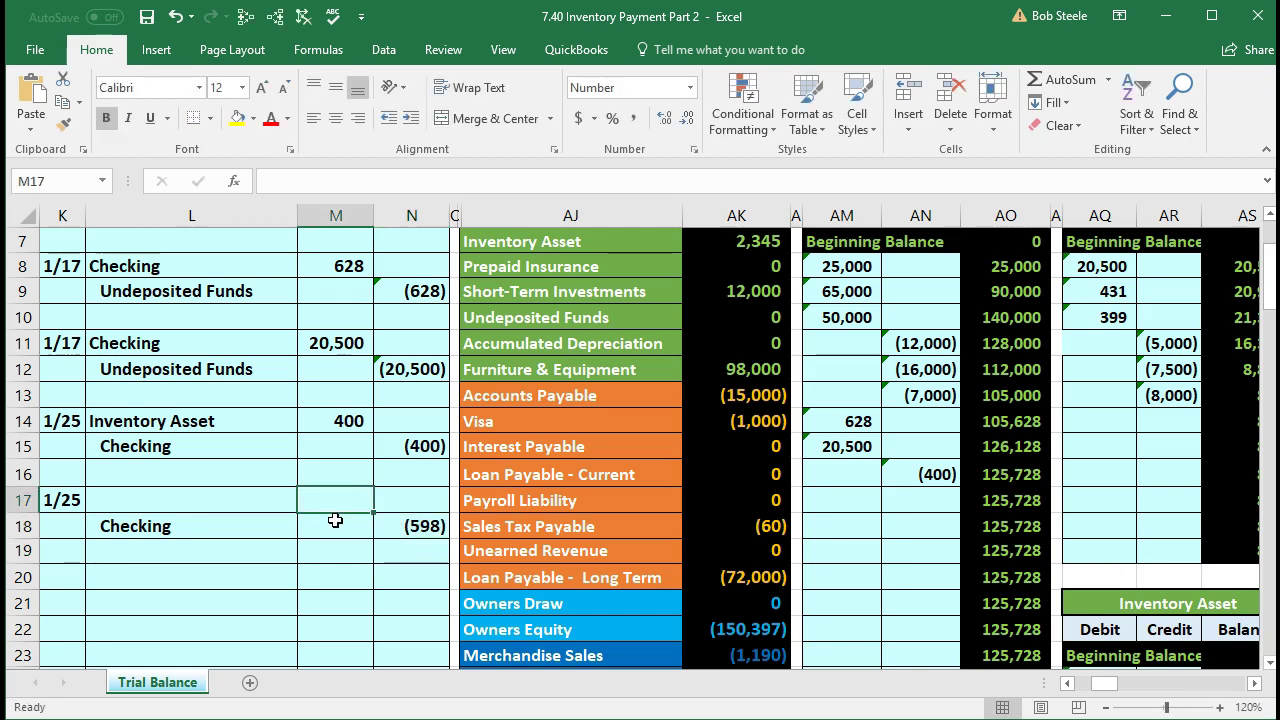
{"action": "type", "text": "-"}
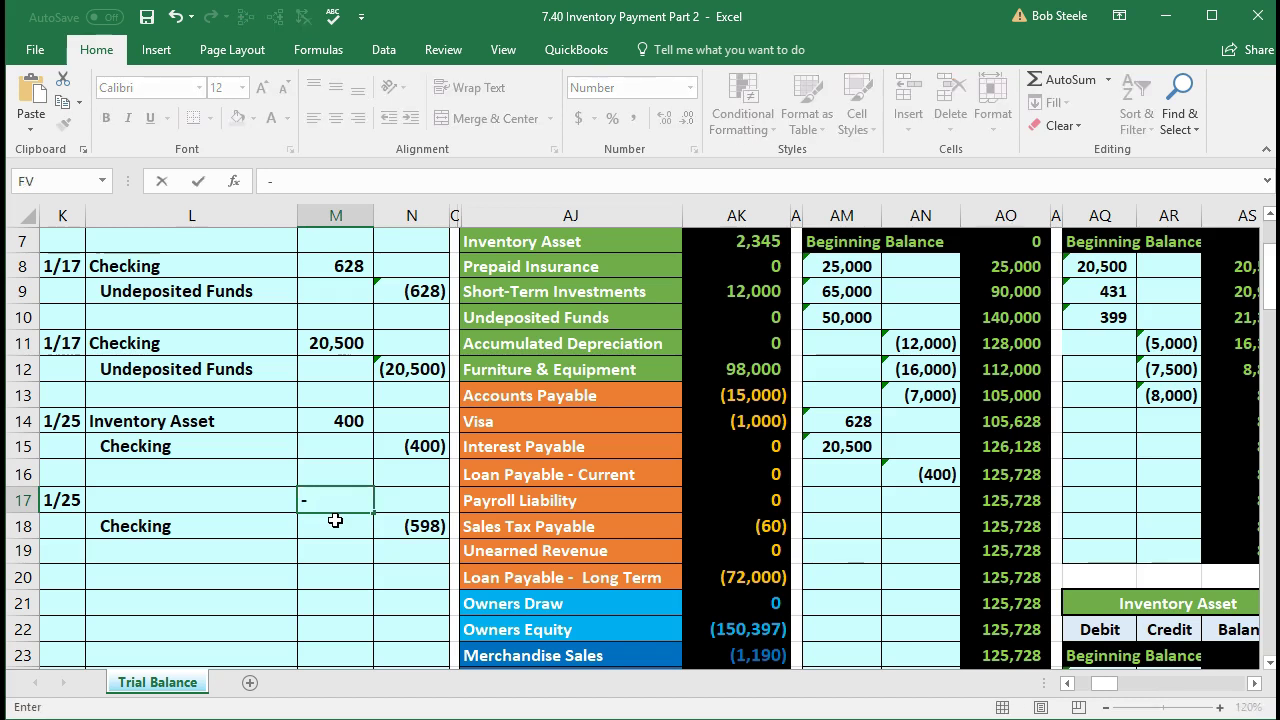
{"action": "key", "text": "Down"}
{"action": "key", "text": "Right"}
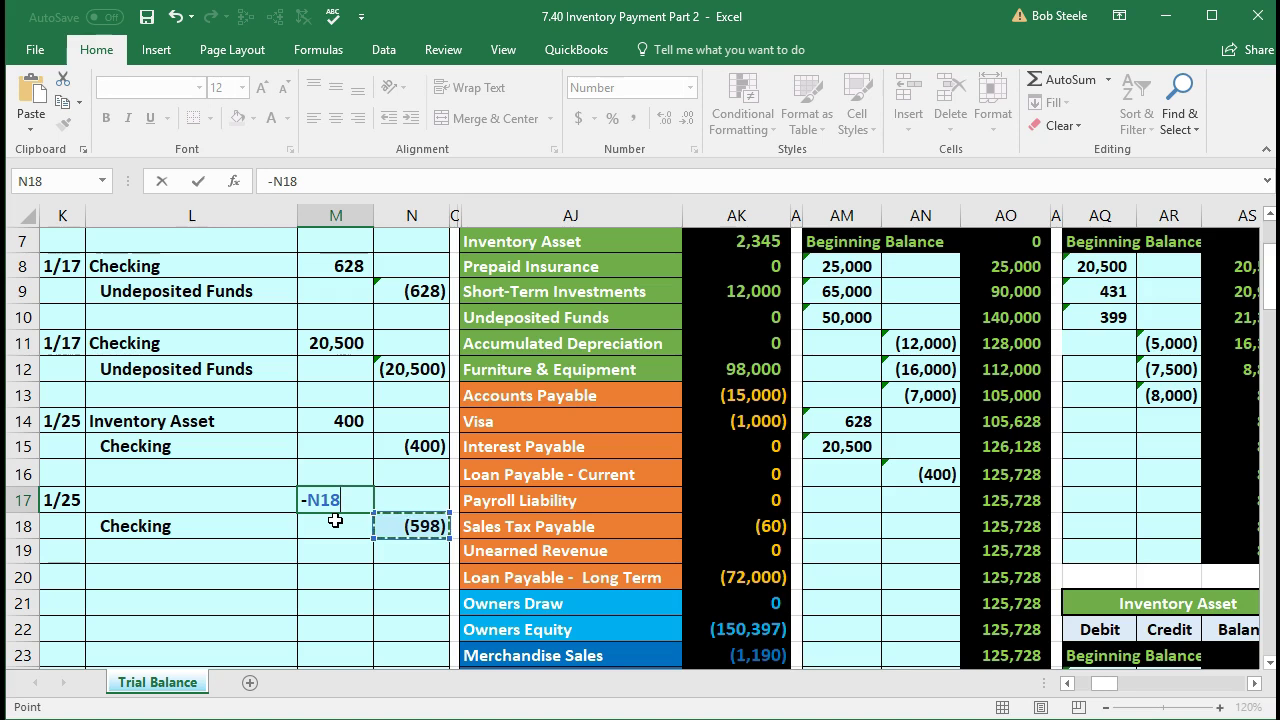
{"action": "key", "text": "Return"}
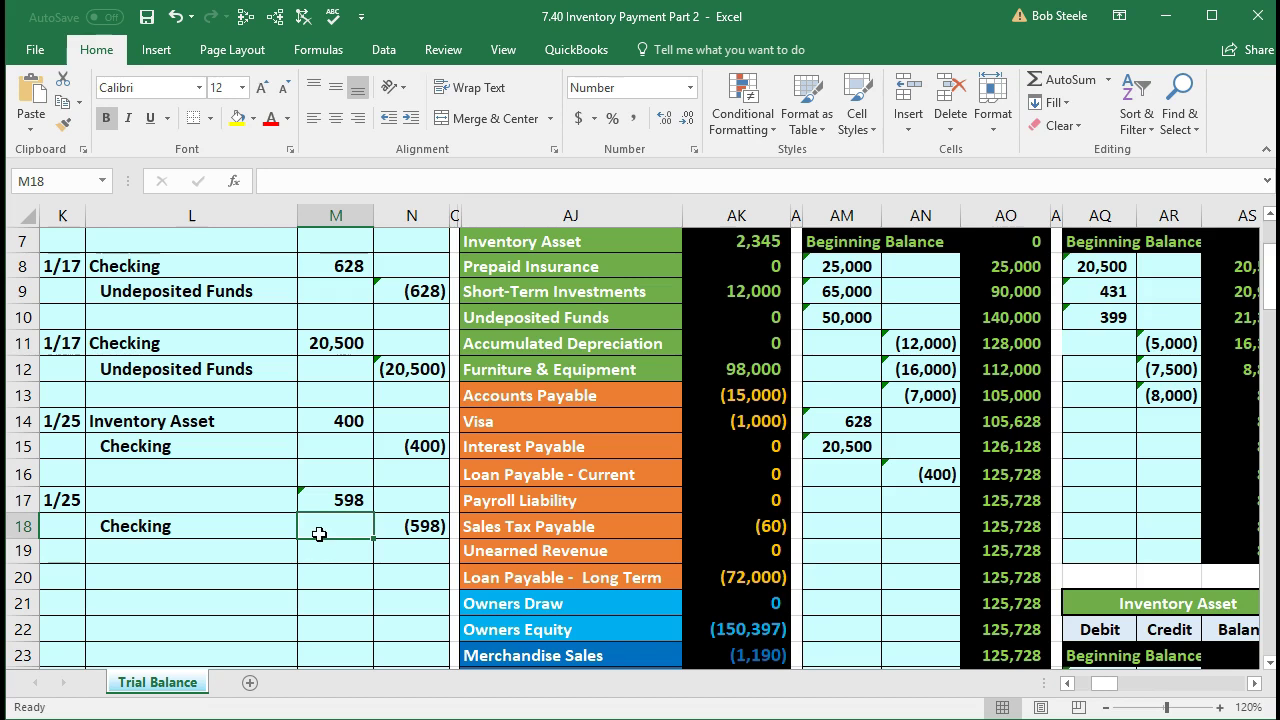
Copy the Inventory Asset account name from the trial balance and paste it as values into L17 as the debit account.
{"action": "left_click", "coordinate": [249, 502]}
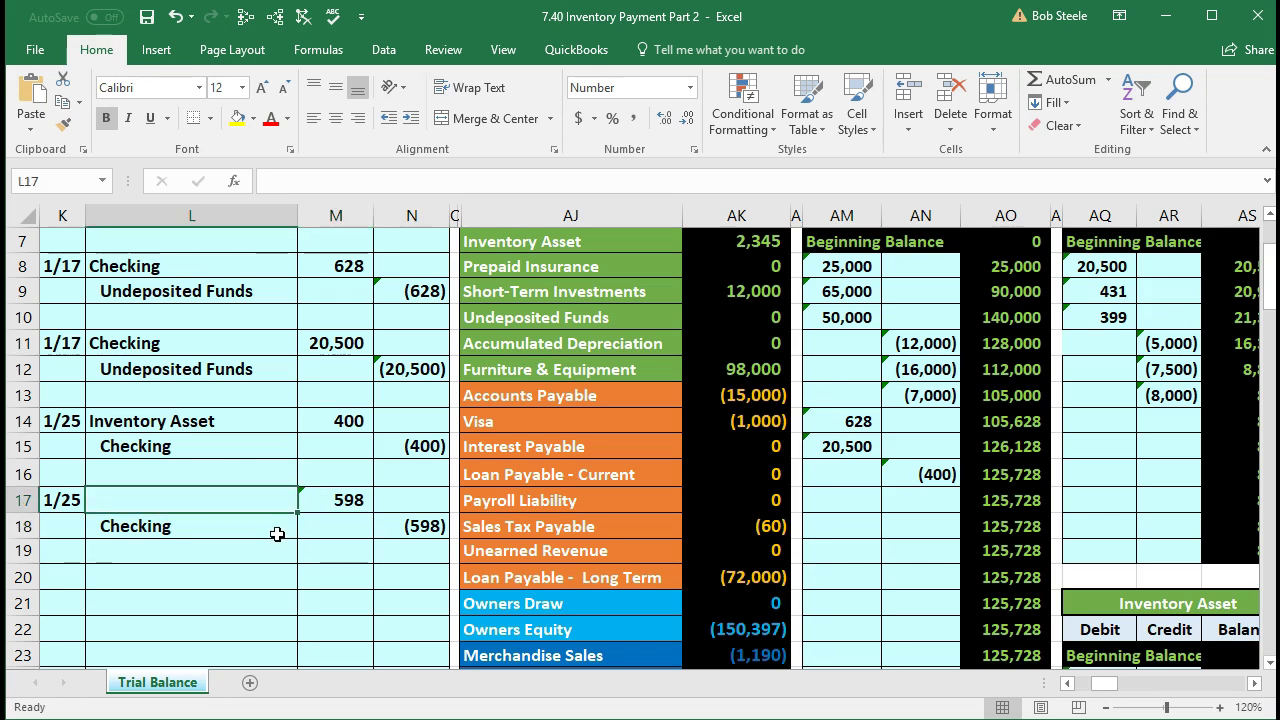
{"action": "scroll", "coordinate": [277, 534], "scroll_direction": "up", "scroll_amount": 1}
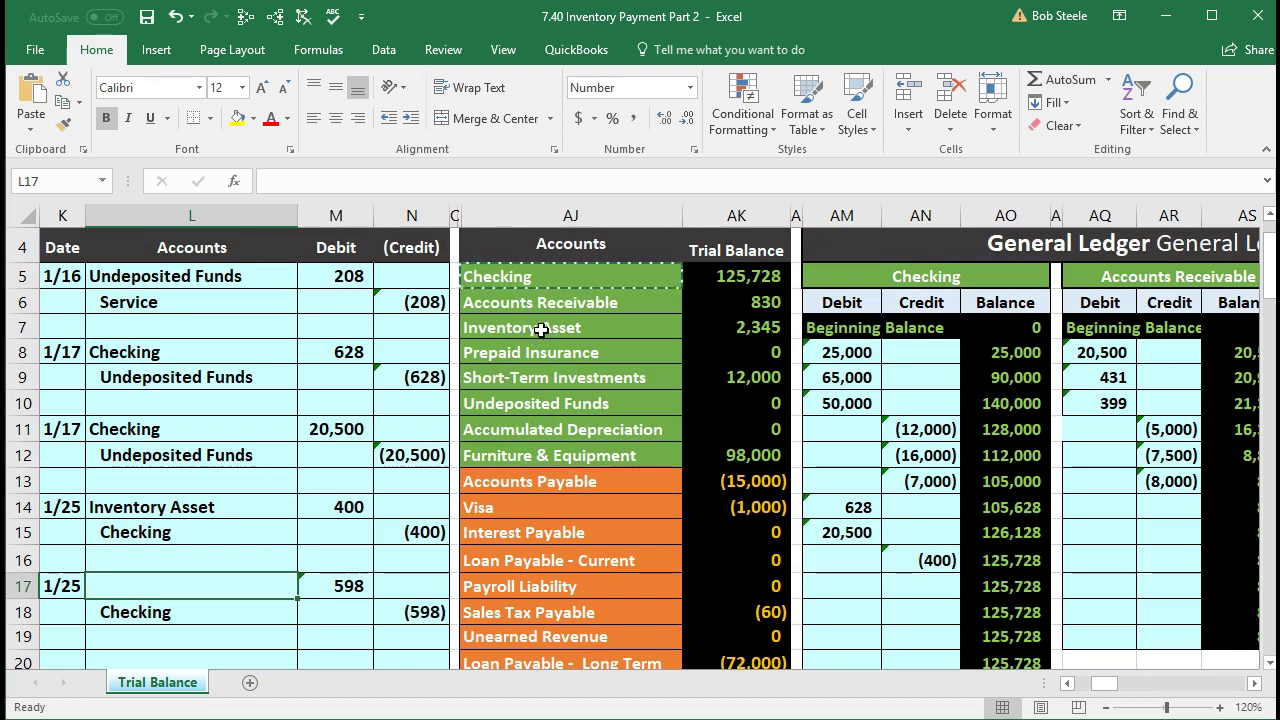
{"action": "left_click", "coordinate": [543, 329]}
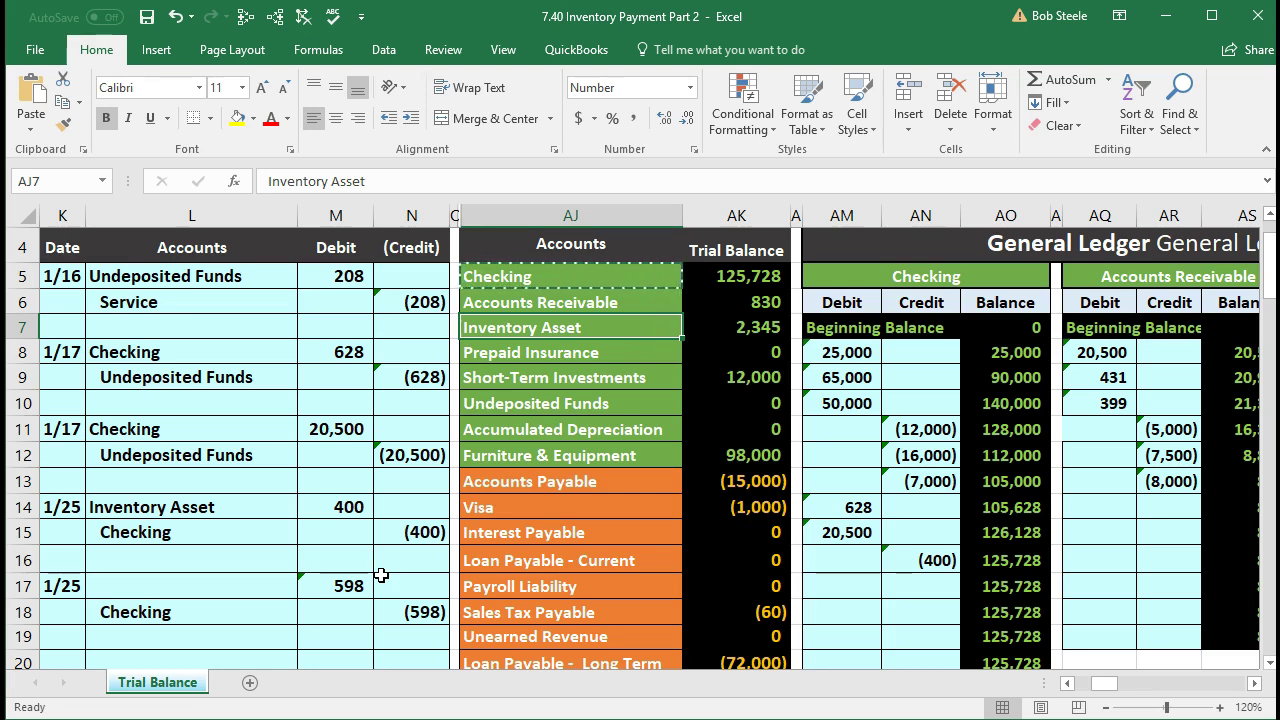
{"action": "left_click", "coordinate": [717, 327]}
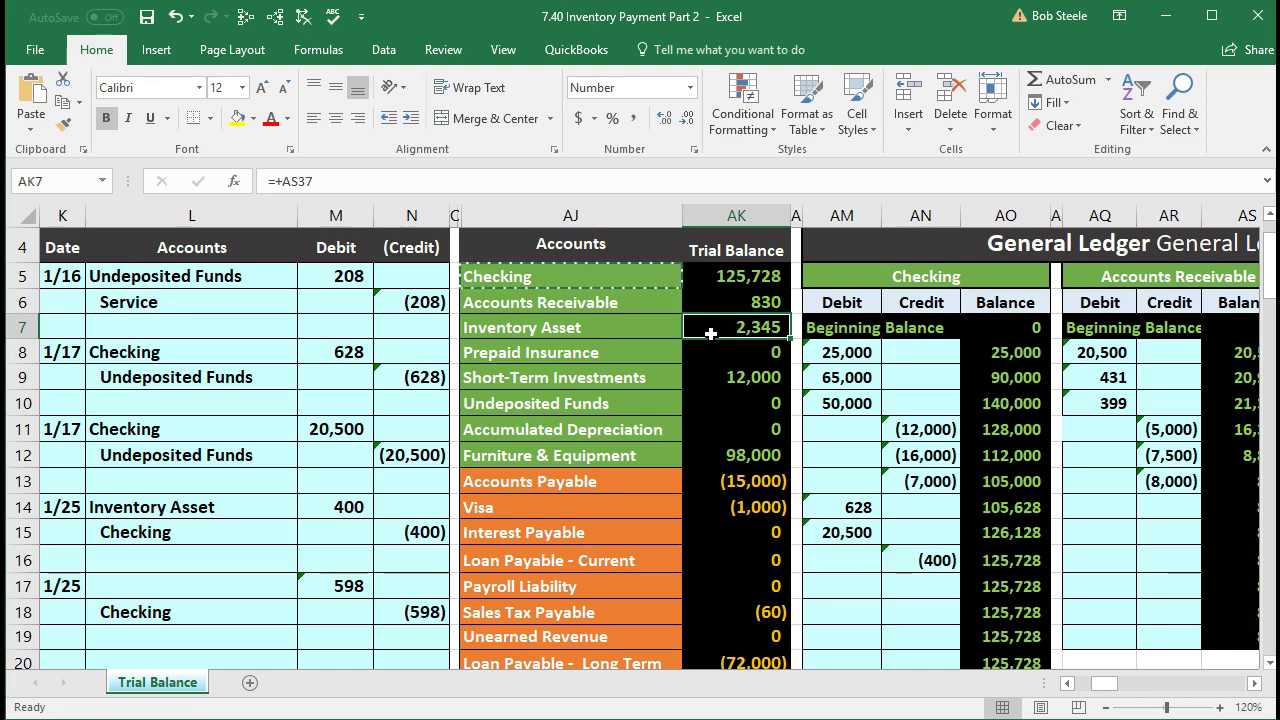
{"action": "left_click", "coordinate": [606, 324]}
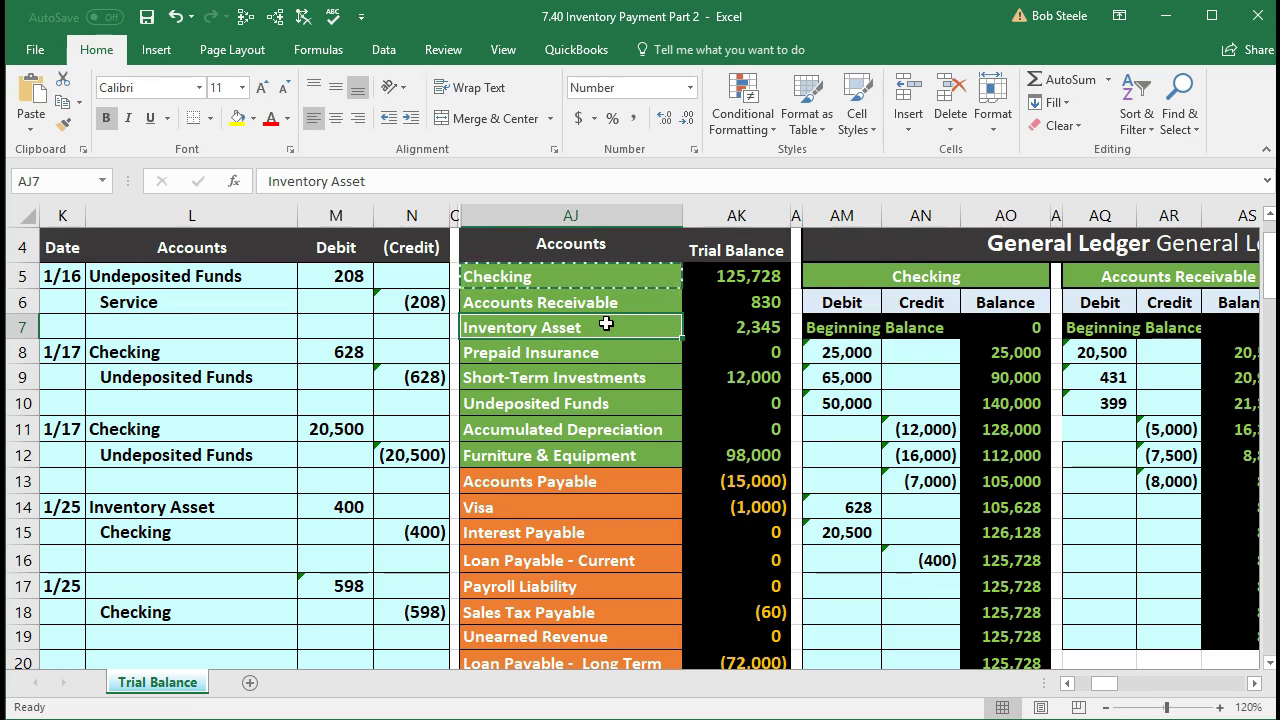
{"action": "right_click", "coordinate": [606, 324]}
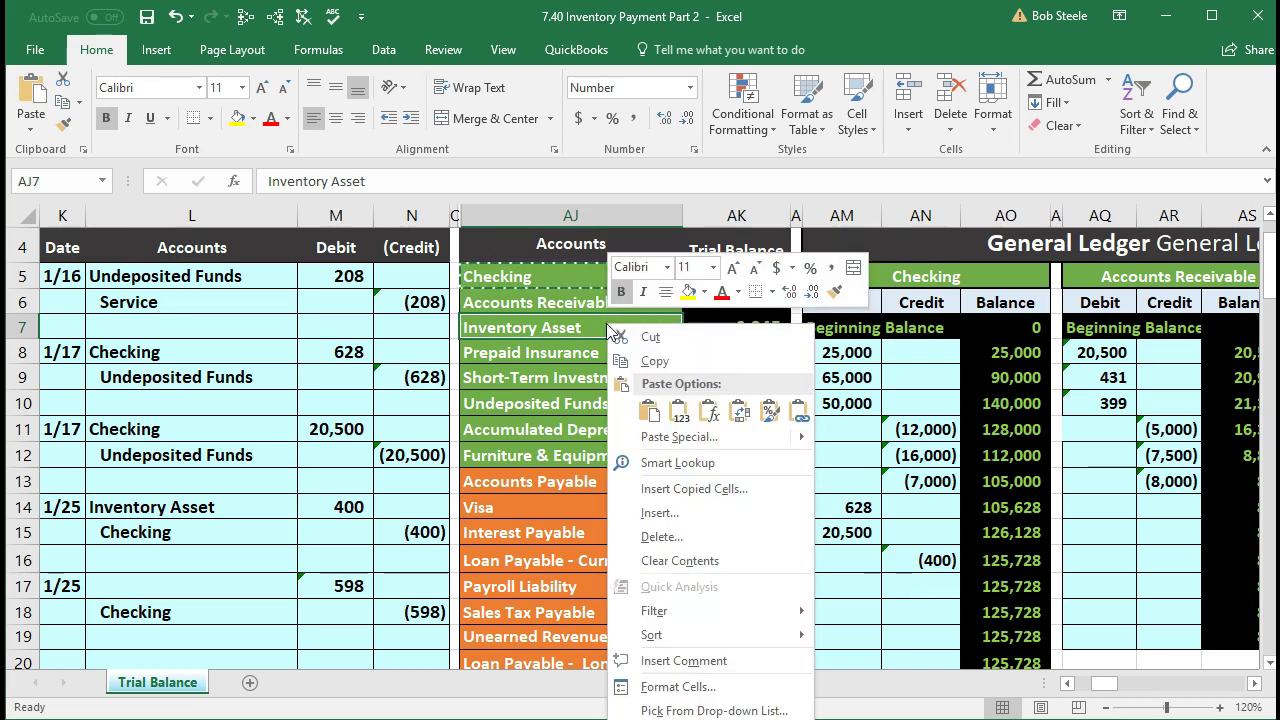
{"action": "left_click", "coordinate": [642, 360]}
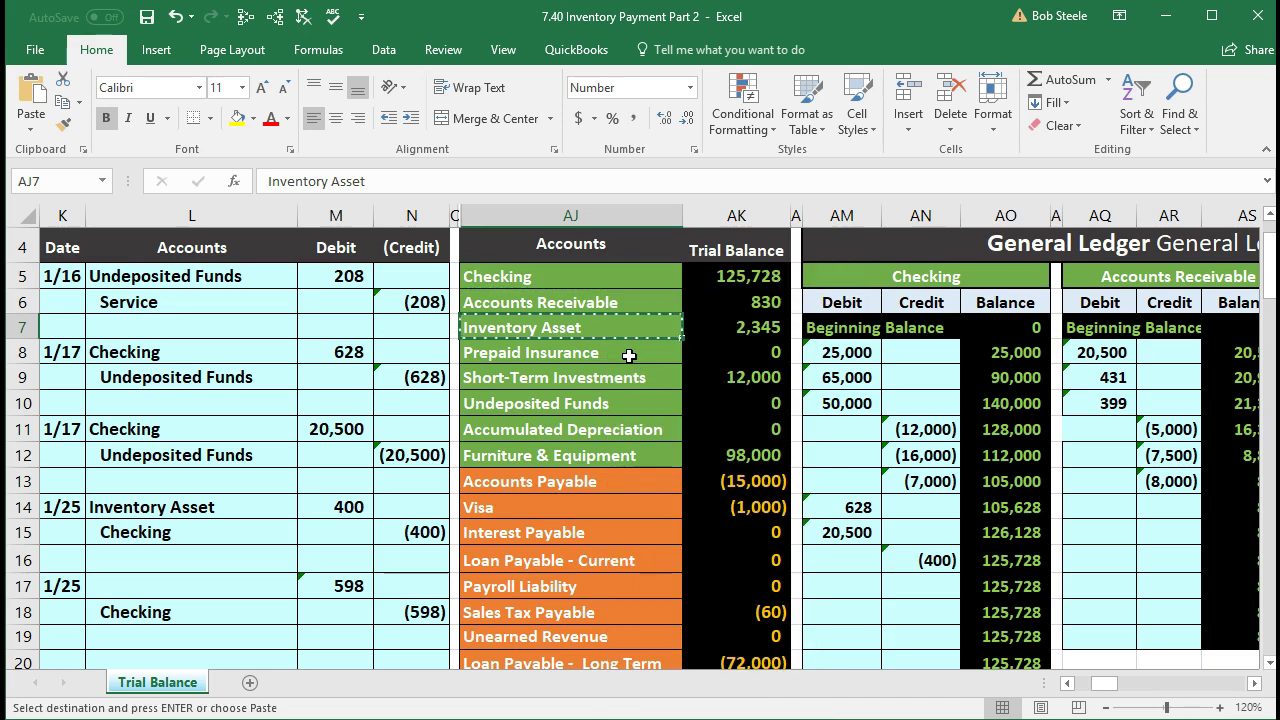
{"action": "left_click", "coordinate": [200, 591]}
{"action": "right_click", "coordinate": [200, 591]}
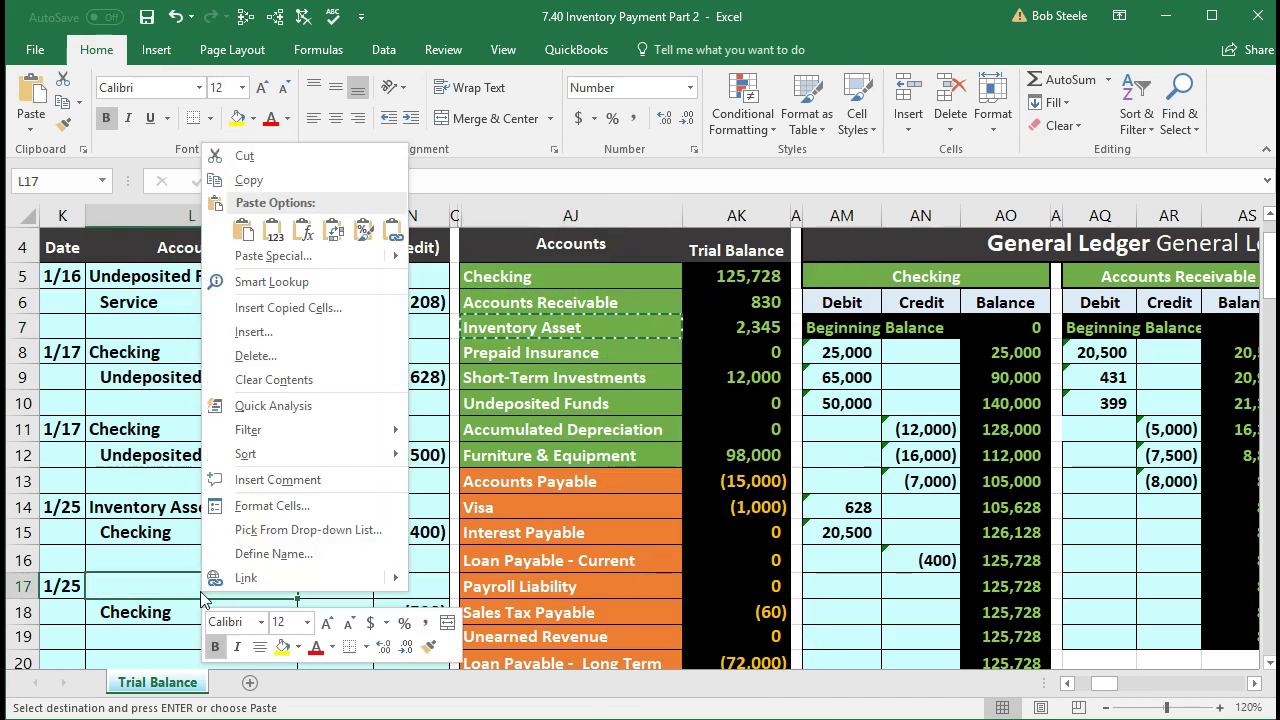
{"action": "left_click", "coordinate": [274, 233]}
{"action": "left_click_drag", "start_coordinate": [217, 586], "coordinate": [414, 608]}
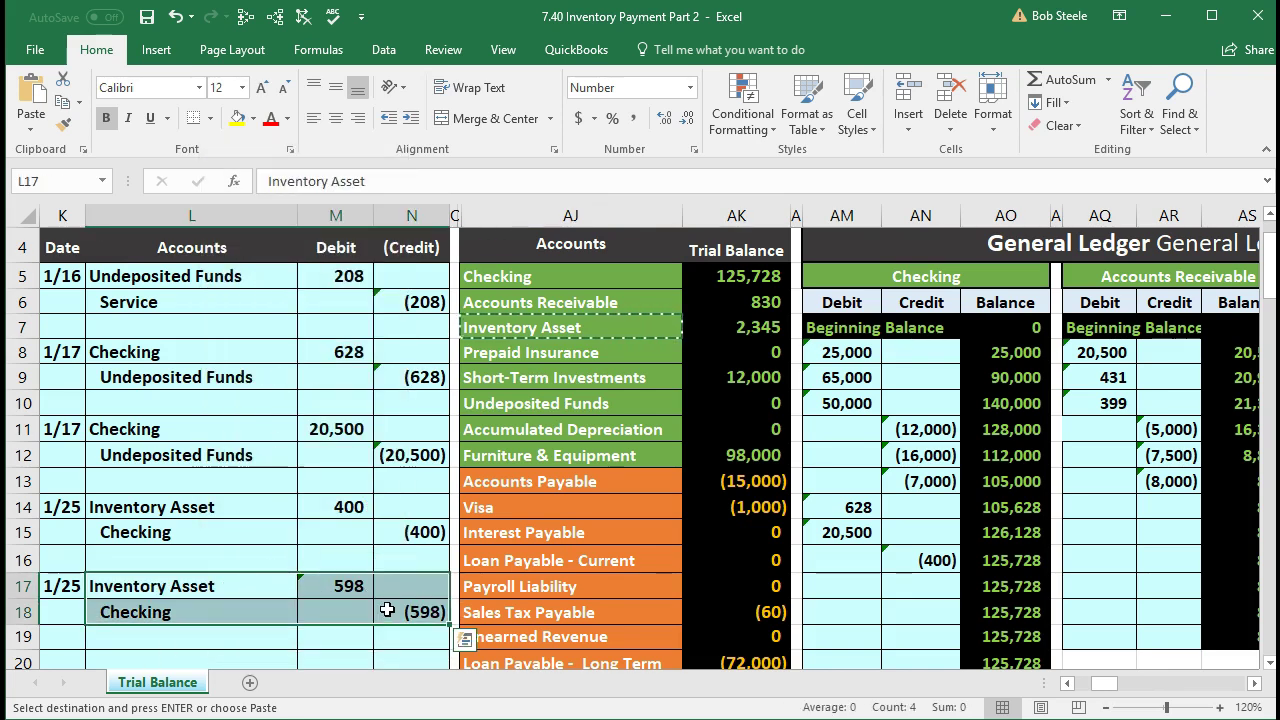
Freeze the panes at cell AJ1 so the general journal columns stay in view beside the ledger.
{"action": "scroll", "coordinate": [343, 407], "scroll_direction": "up", "scroll_amount": 1}
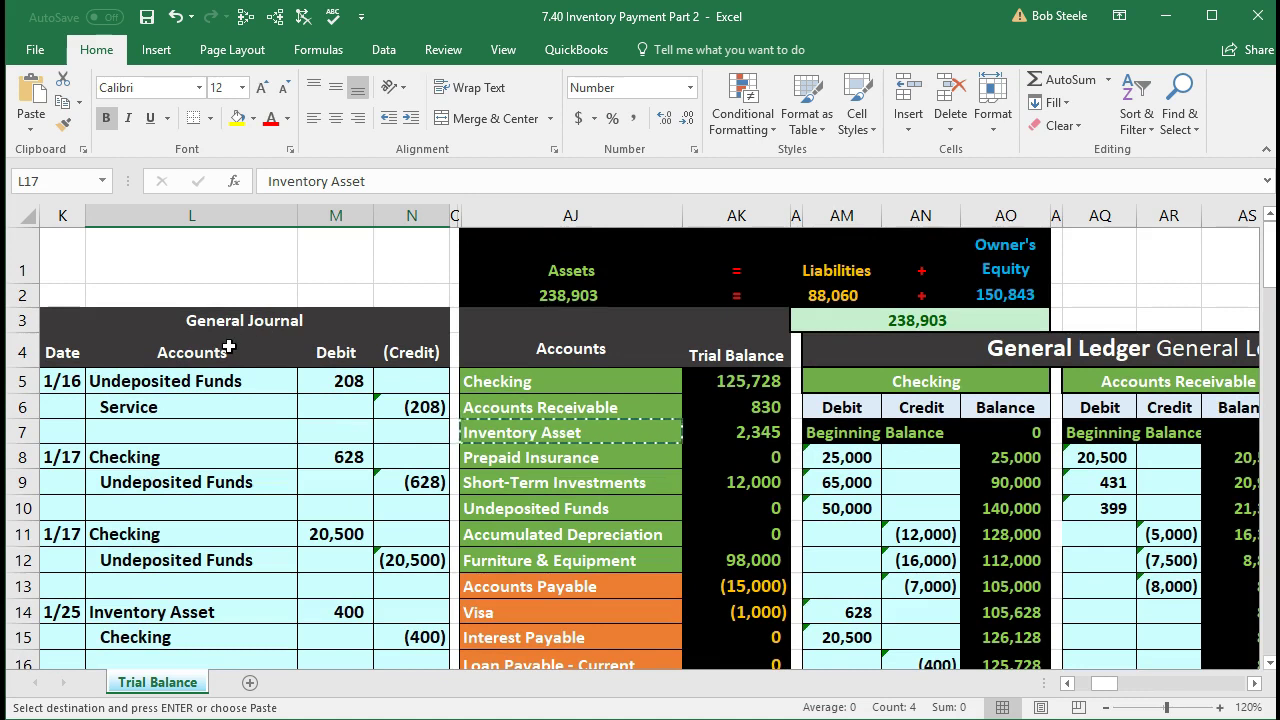
{"action": "scroll", "coordinate": [229, 346], "scroll_direction": "down", "scroll_amount": 1}
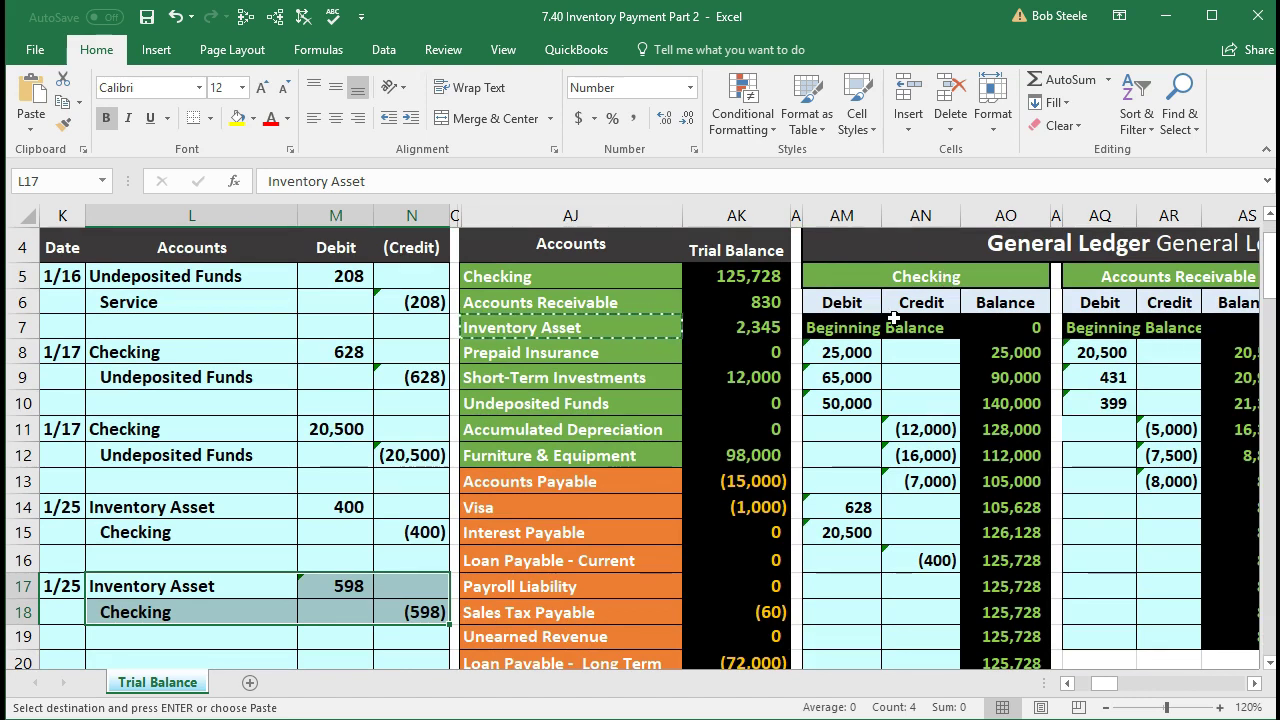
{"action": "scroll", "coordinate": [678, 437], "scroll_direction": "up", "scroll_amount": 1}
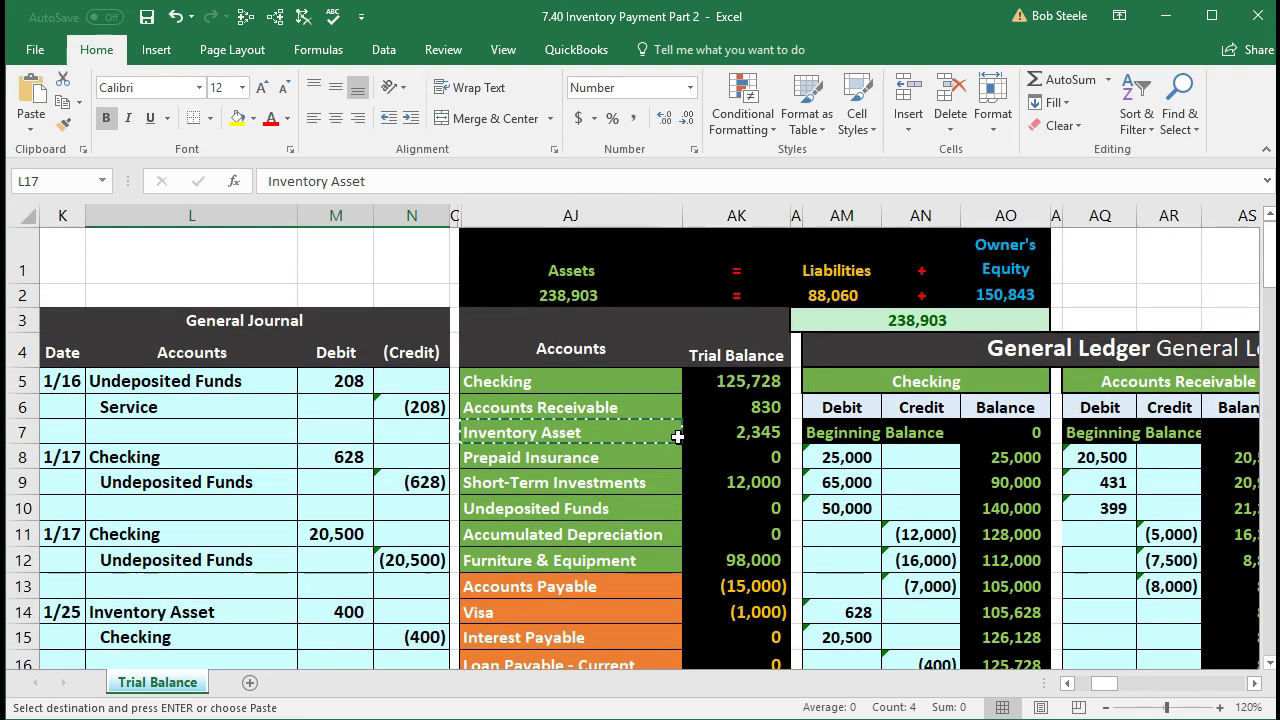
{"action": "left_click", "coordinate": [490, 258]}
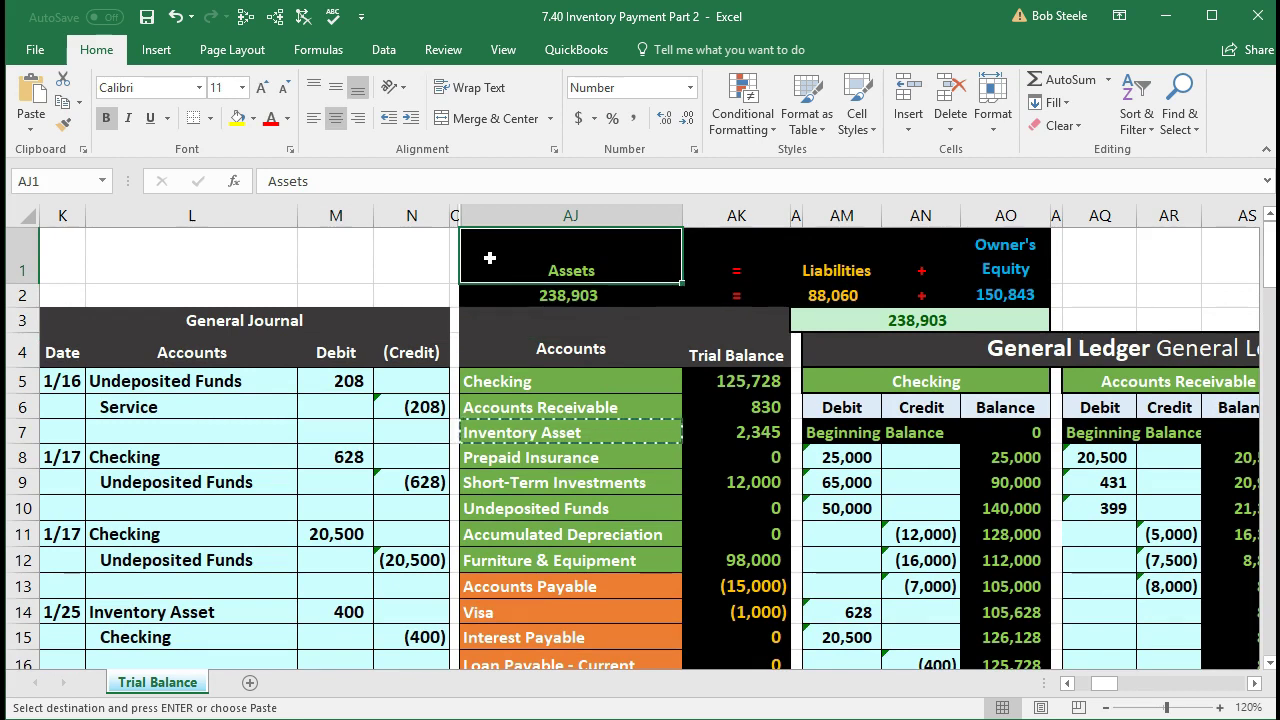
{"action": "left_click", "coordinate": [505, 52]}
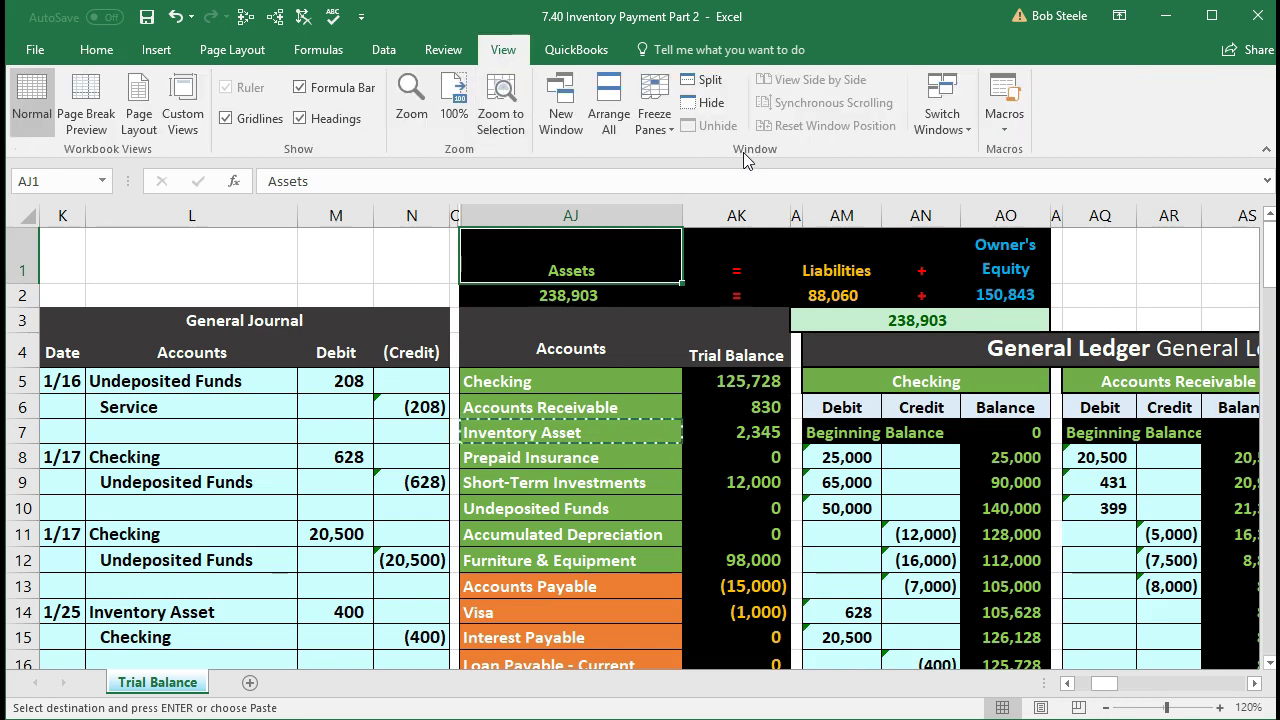
{"action": "left_click", "coordinate": [651, 127]}
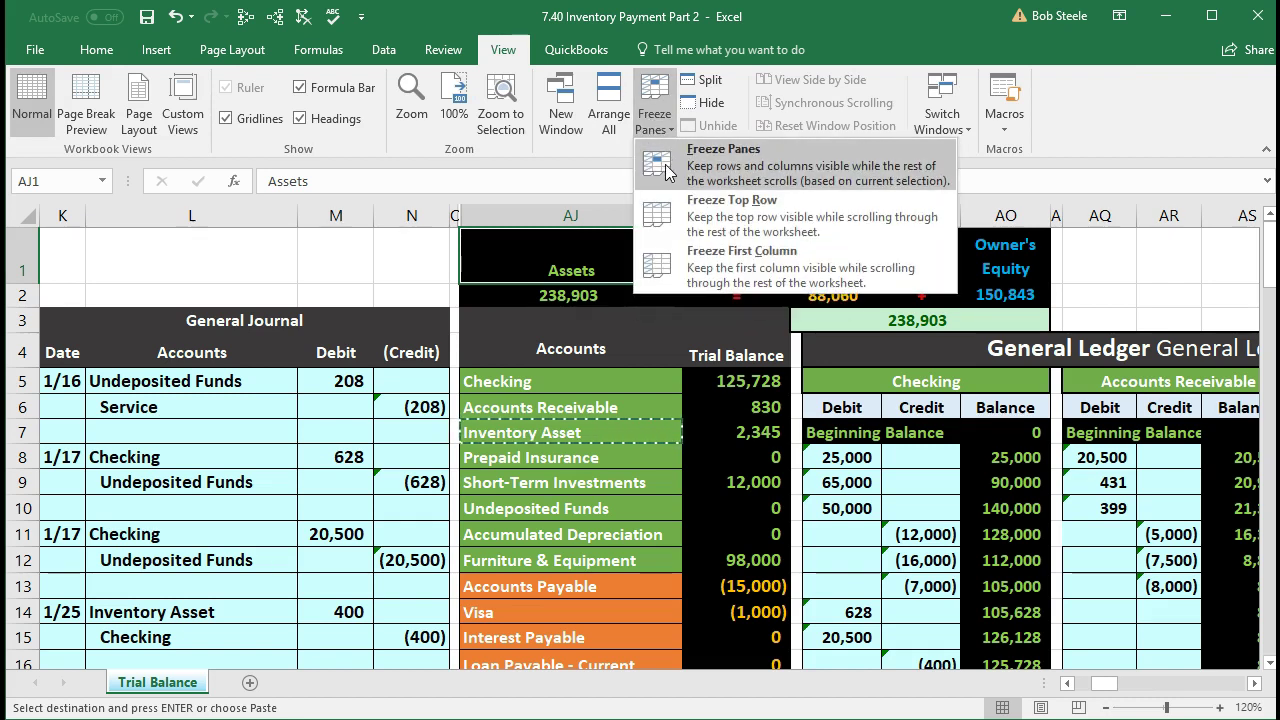
{"action": "left_click", "coordinate": [760, 168]}
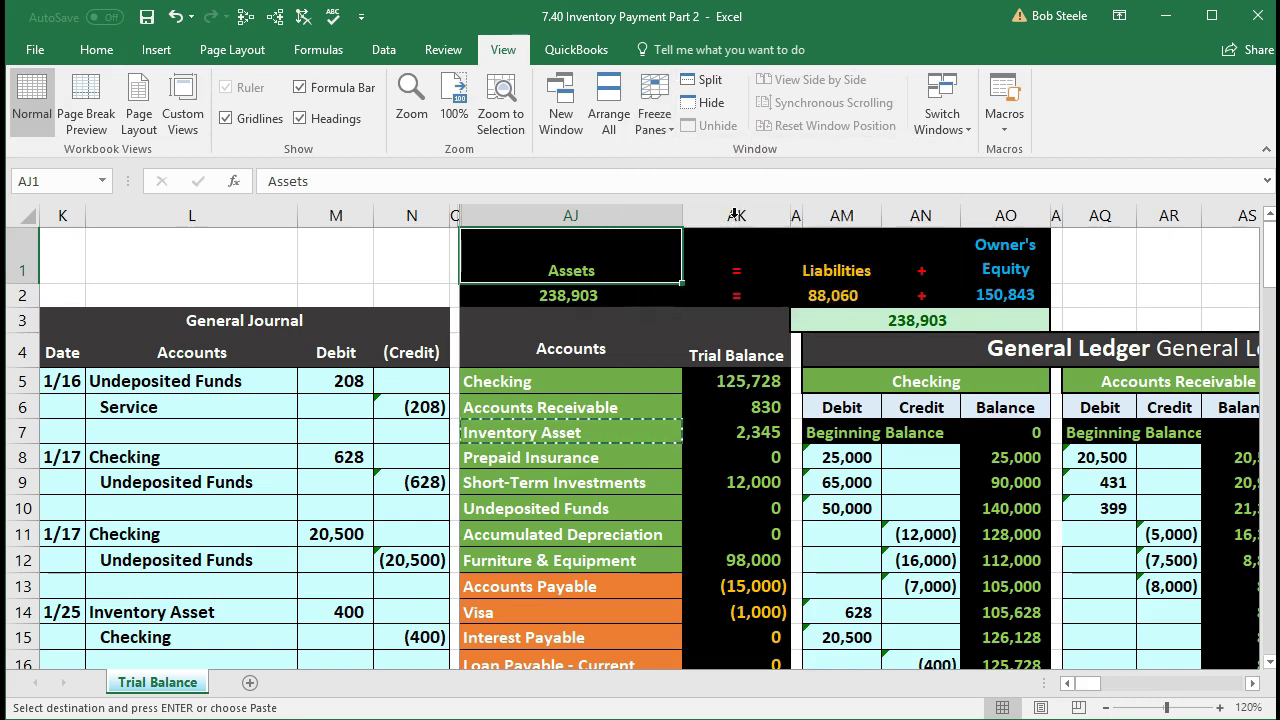
Post the 1/25 debit to the Inventory Asset ledger account by entering the formula =M17 in AQ29.
{"action": "scroll", "coordinate": [560, 400], "scroll_direction": "down", "scroll_amount": 1}
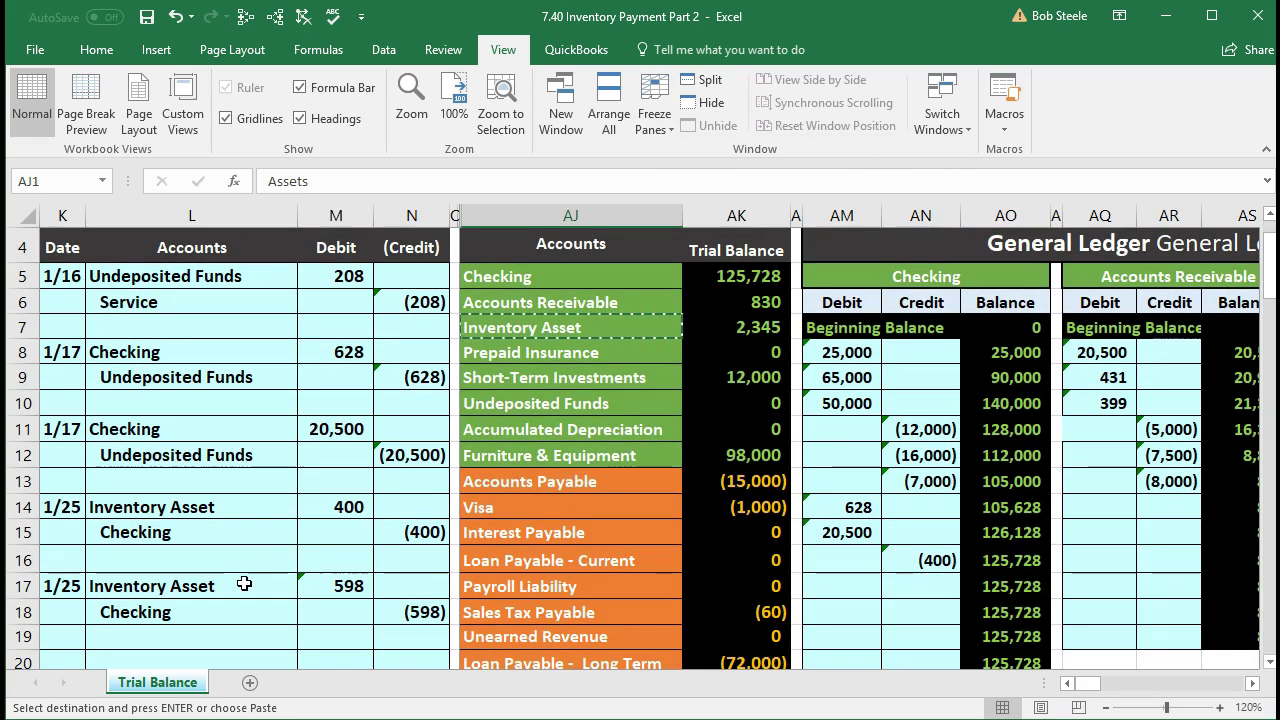
{"action": "left_click_drag", "start_coordinate": [244, 583], "coordinate": [324, 580]}
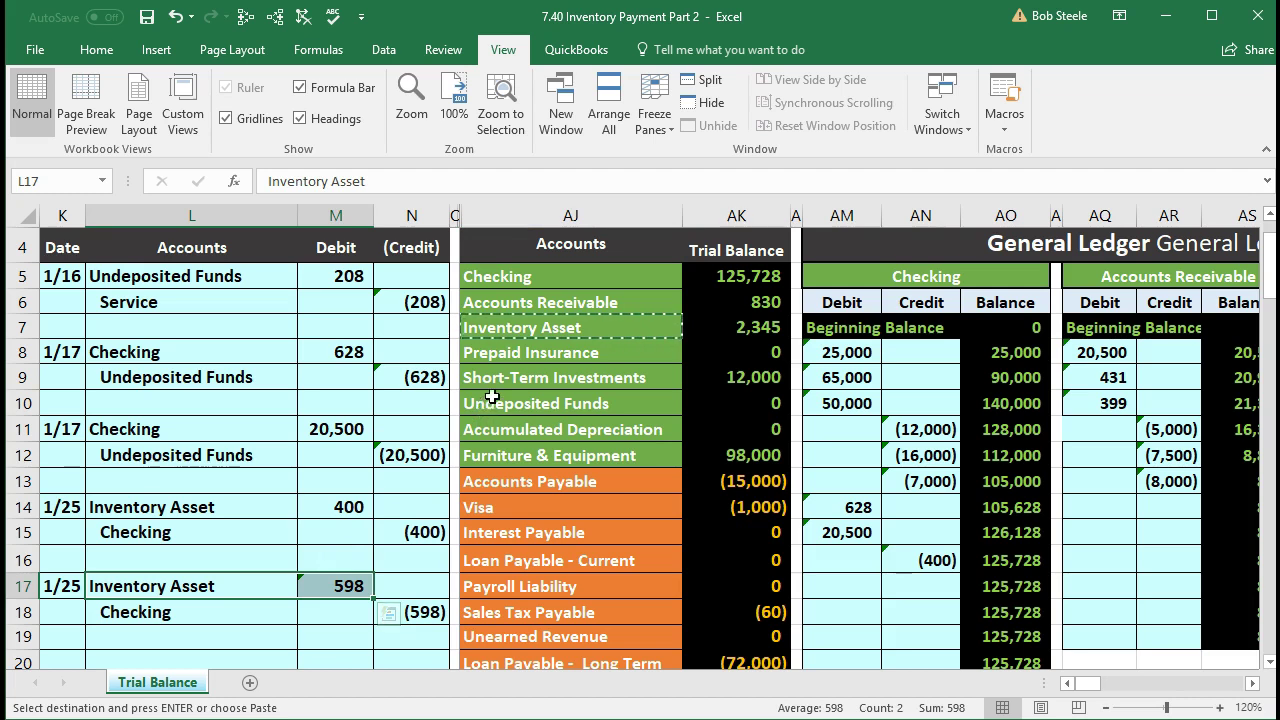
{"action": "left_click", "coordinate": [547, 325]}
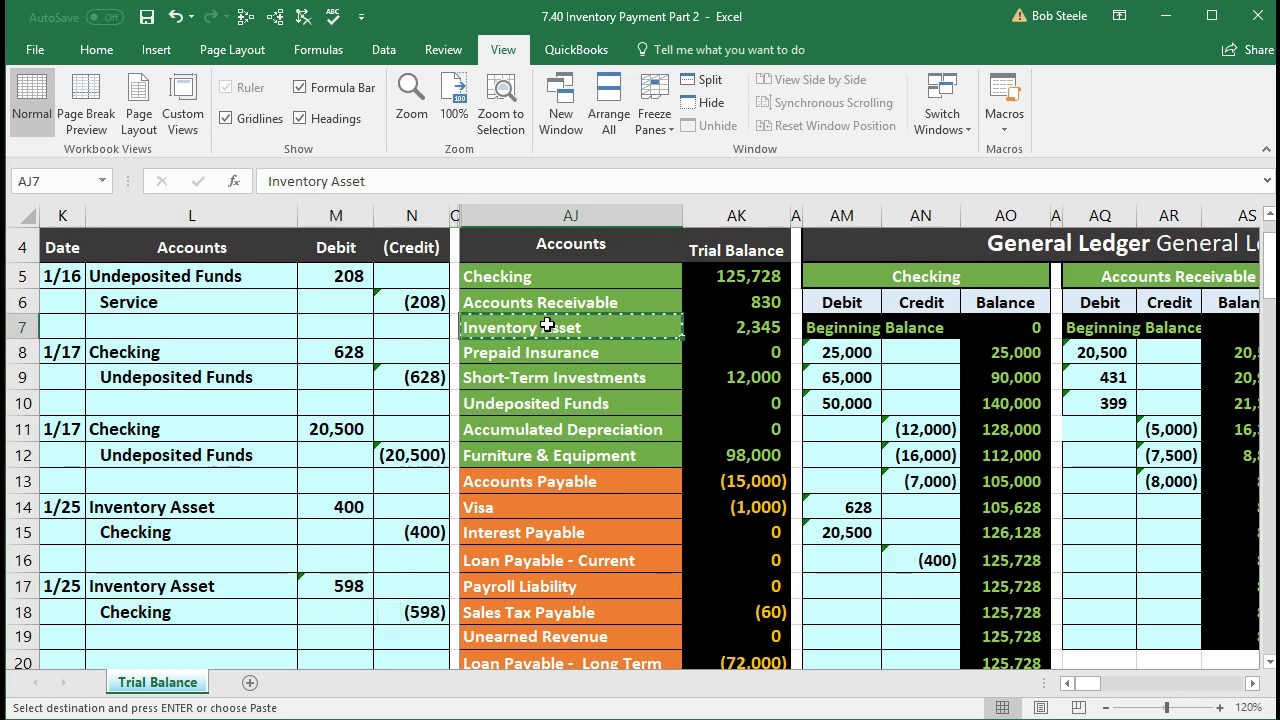
{"action": "left_click", "coordinate": [836, 431]}
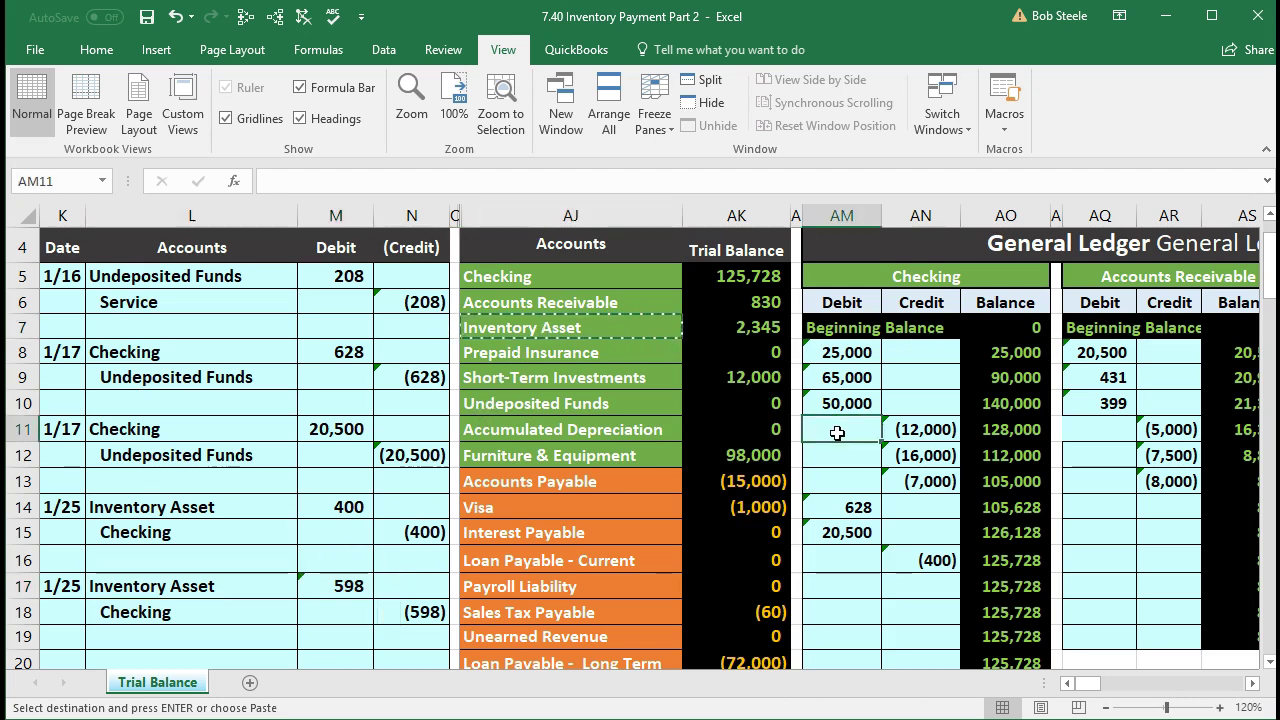
{"action": "key", "text": "Right"}
{"action": "key", "text": "Right"}
{"action": "key", "text": "Right"}
{"action": "key", "text": "Right"}
{"action": "key", "text": "Right"}
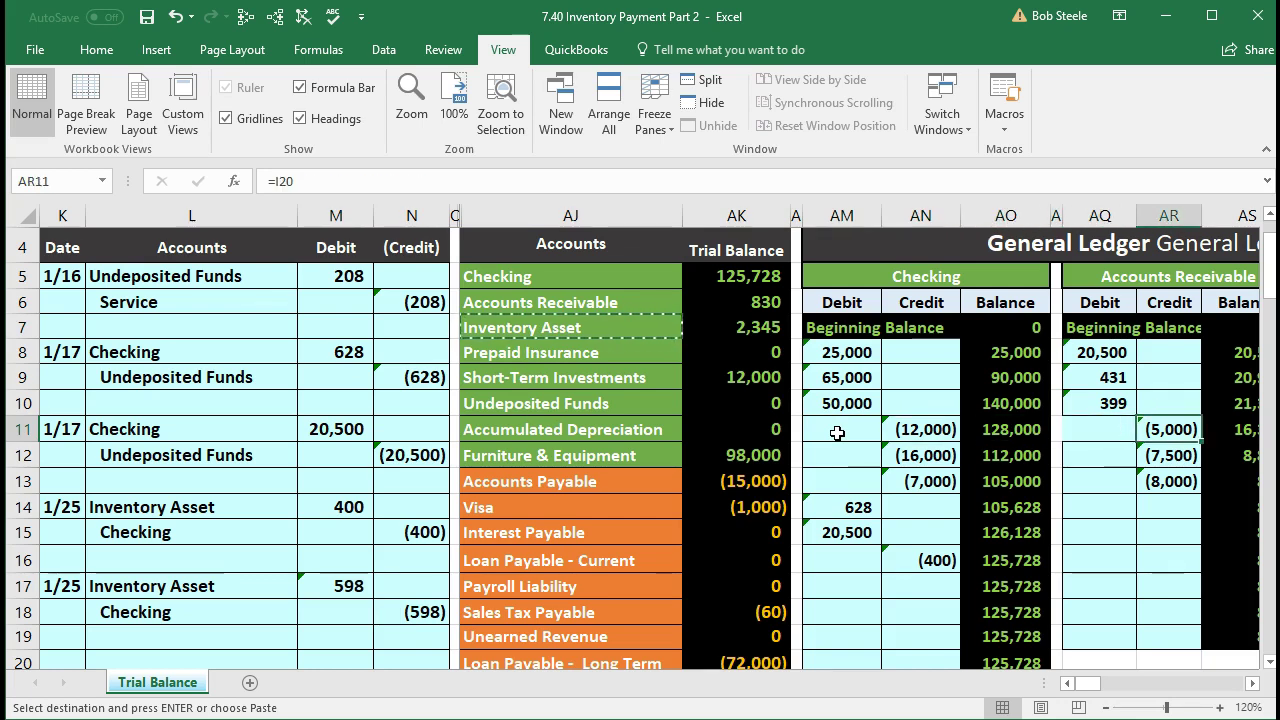
{"action": "key", "text": "Right"}
{"action": "key", "text": "Right"}
{"action": "key", "text": "Right"}
{"action": "key", "text": "Right"}
{"action": "key", "text": "Right"}
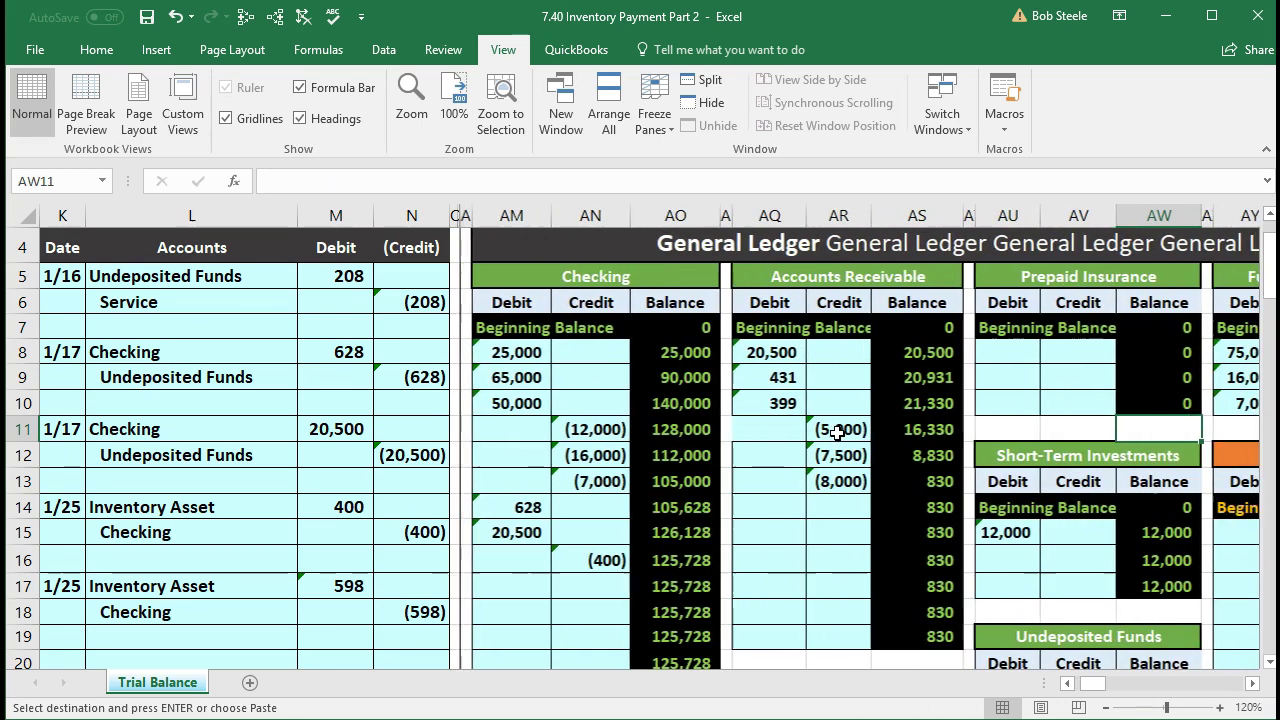
{"action": "key", "text": "Right"}
{"action": "key", "text": "Right"}
{"action": "key", "text": "Right"}
{"action": "key", "text": "Right"}
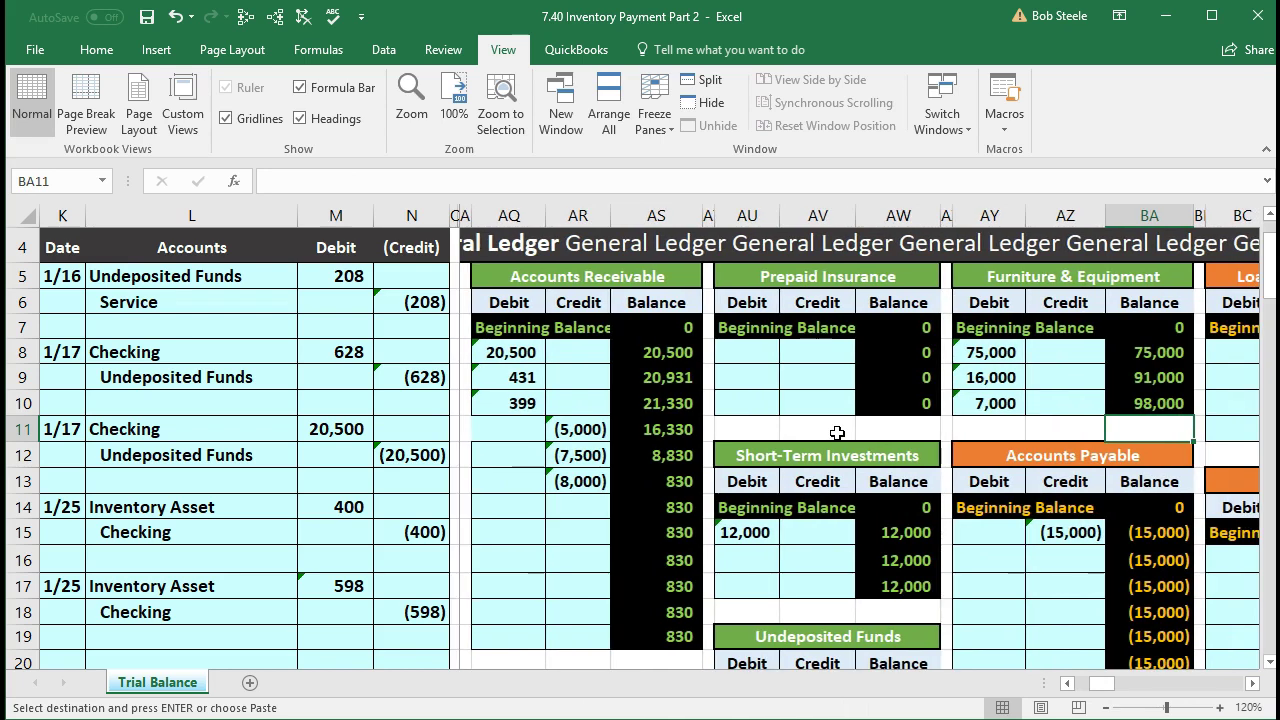
{"action": "scroll", "coordinate": [713, 416], "scroll_direction": "down", "scroll_amount": 3}
{"action": "scroll", "coordinate": [713, 416], "scroll_direction": "down", "scroll_amount": 1}
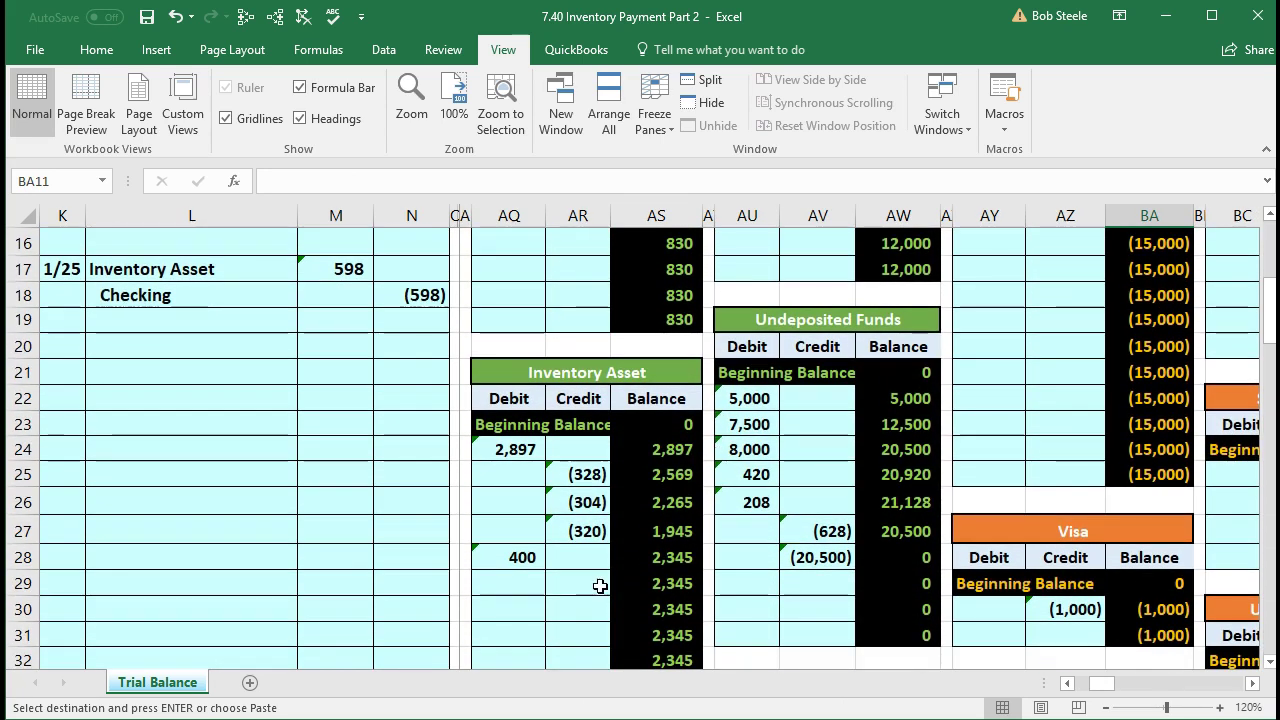
{"action": "left_click", "coordinate": [523, 589]}
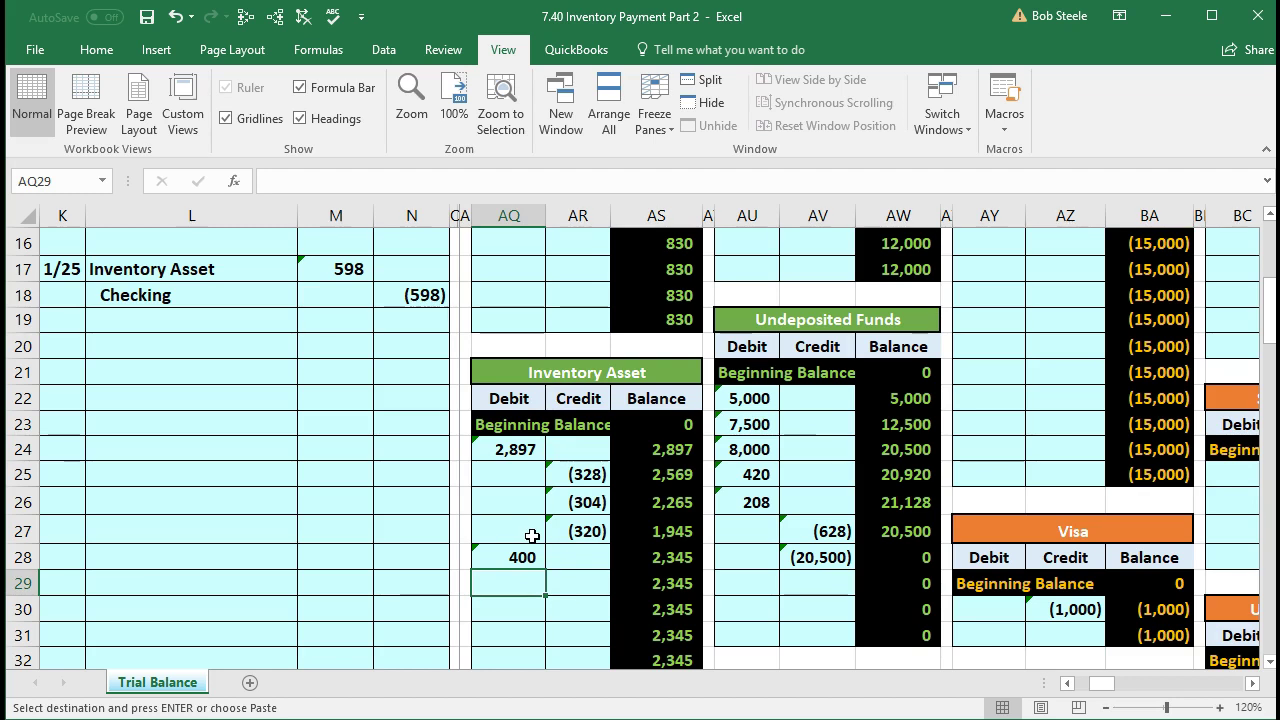
{"action": "type", "text": "="}
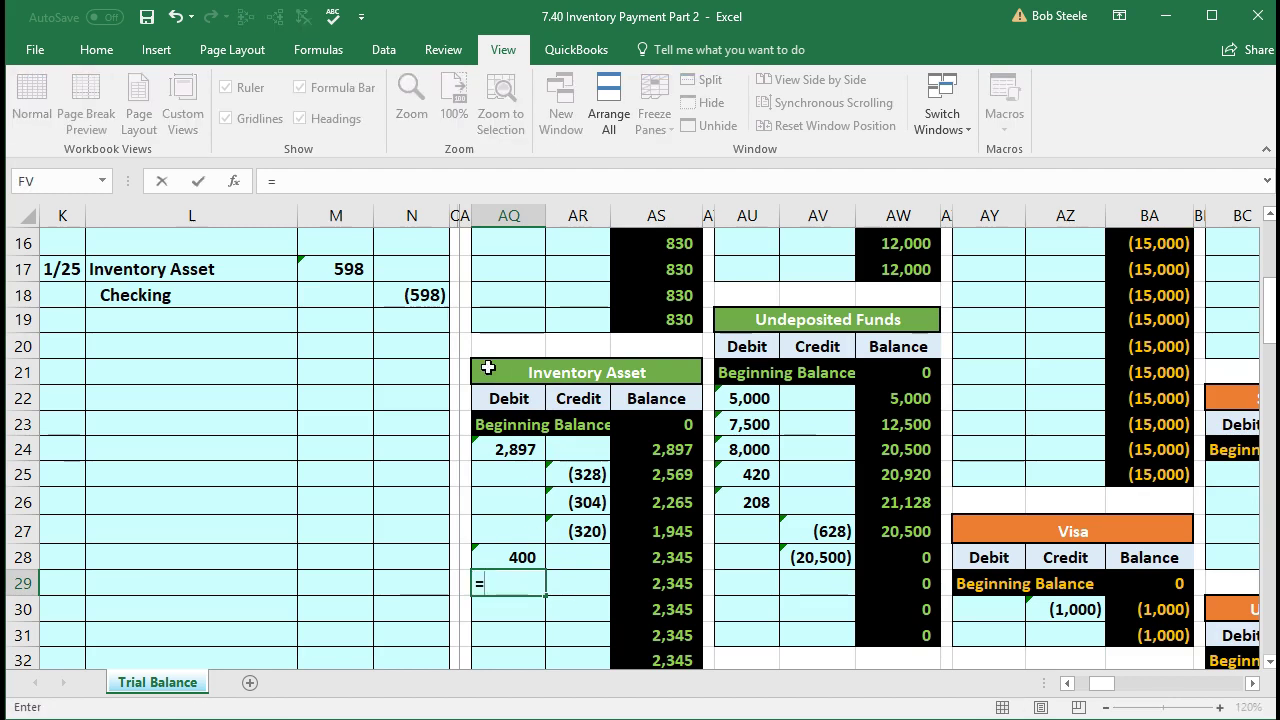
{"action": "left_click", "coordinate": [357, 275]}
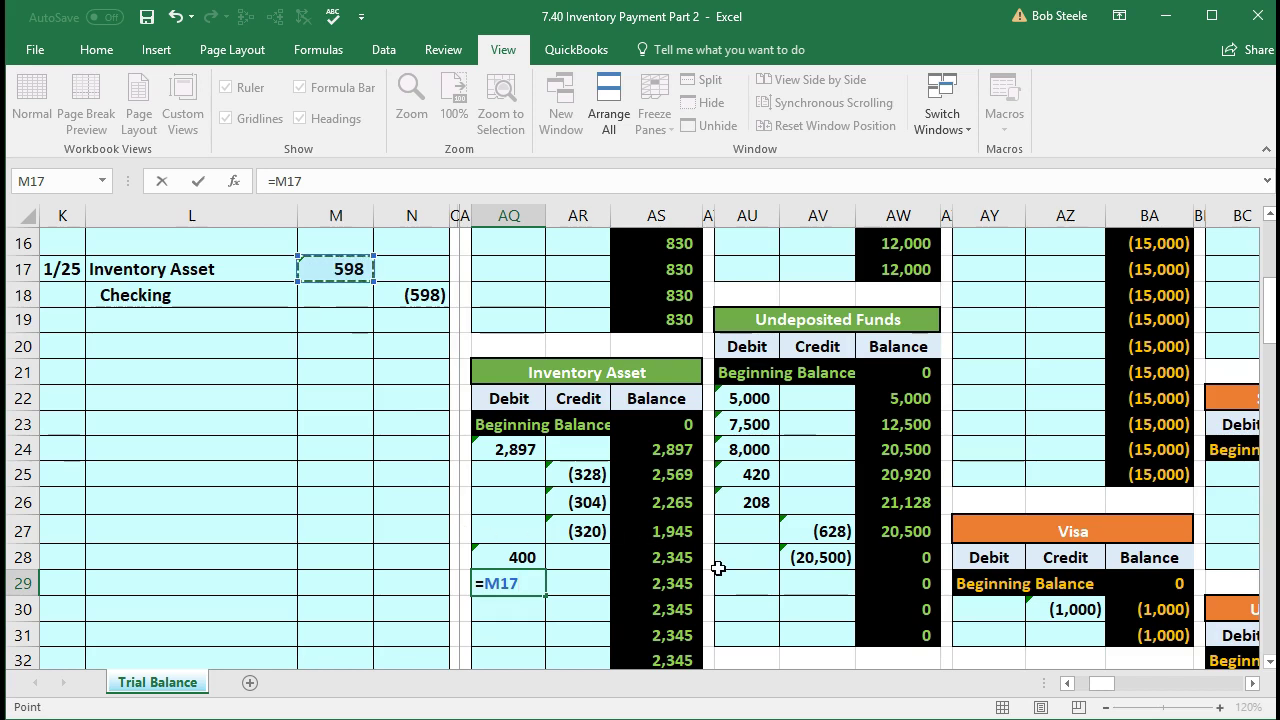
{"action": "key", "text": "Return"}
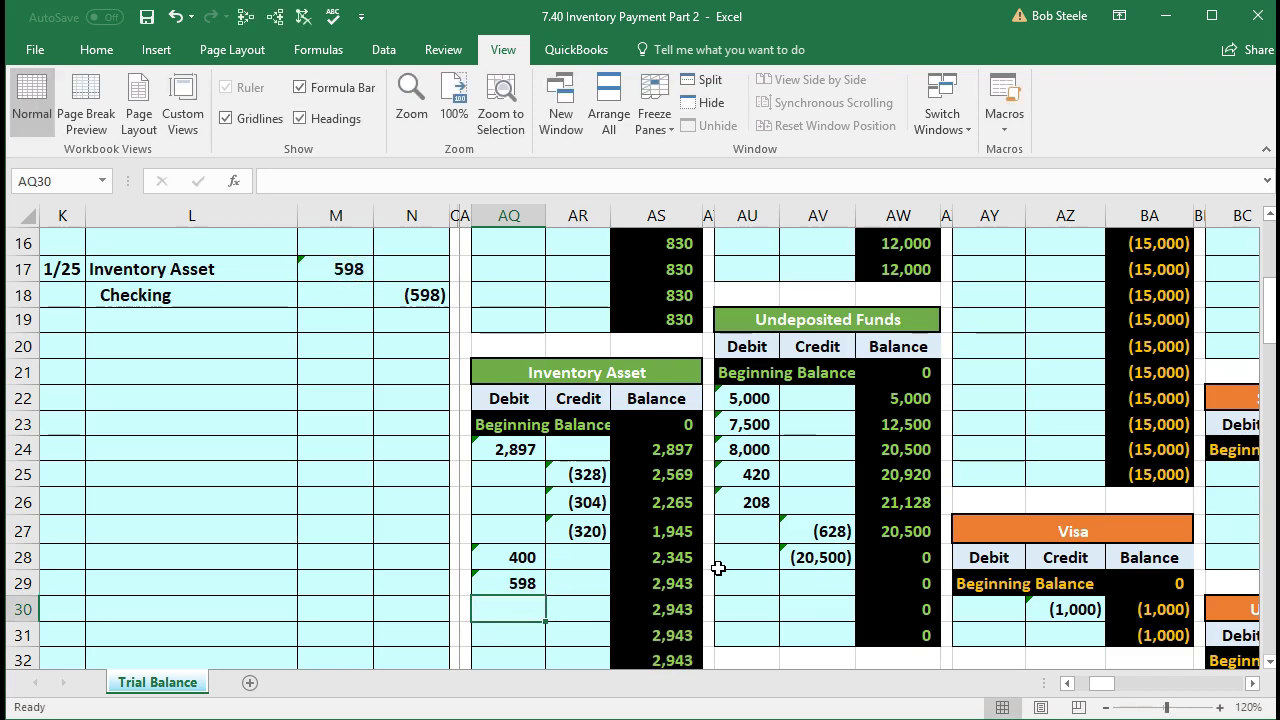
Check the Inventory Asset balance in the ledger and trial balance, and examine the Total Debits - Total (credits) check in AK38.
{"action": "key", "text": "Right"}
{"action": "key", "text": "Right"}
{"action": "key", "text": "Up"}
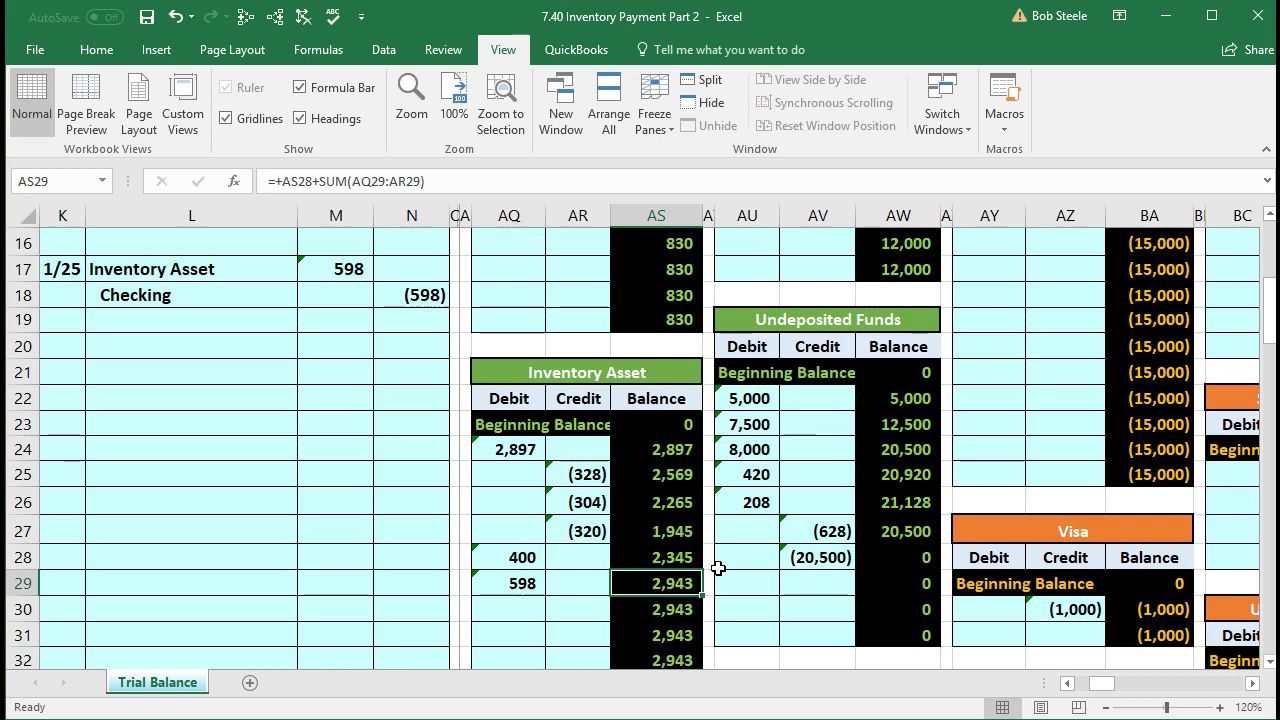
{"action": "key", "text": "Left"}
{"action": "key", "text": "Left"}
{"action": "key", "text": "Left"}
{"action": "key", "text": "Left"}
{"action": "key", "text": "Left"}
{"action": "key", "text": "Left"}
{"action": "key", "text": "Left"}
{"action": "key", "text": "Left"}
{"action": "key", "text": "Left"}
{"action": "key", "text": "Left"}
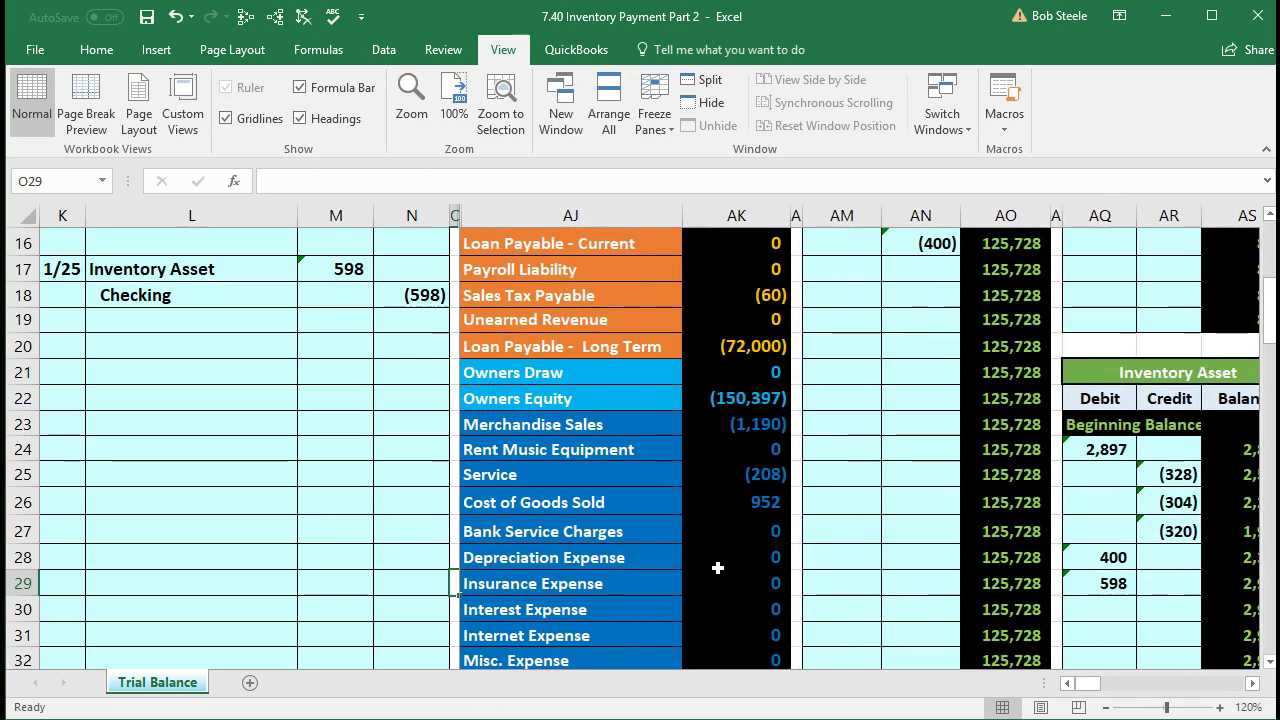
{"action": "key", "text": "Left"}
{"action": "scroll", "coordinate": [717, 567], "scroll_direction": "up", "scroll_amount": 3}
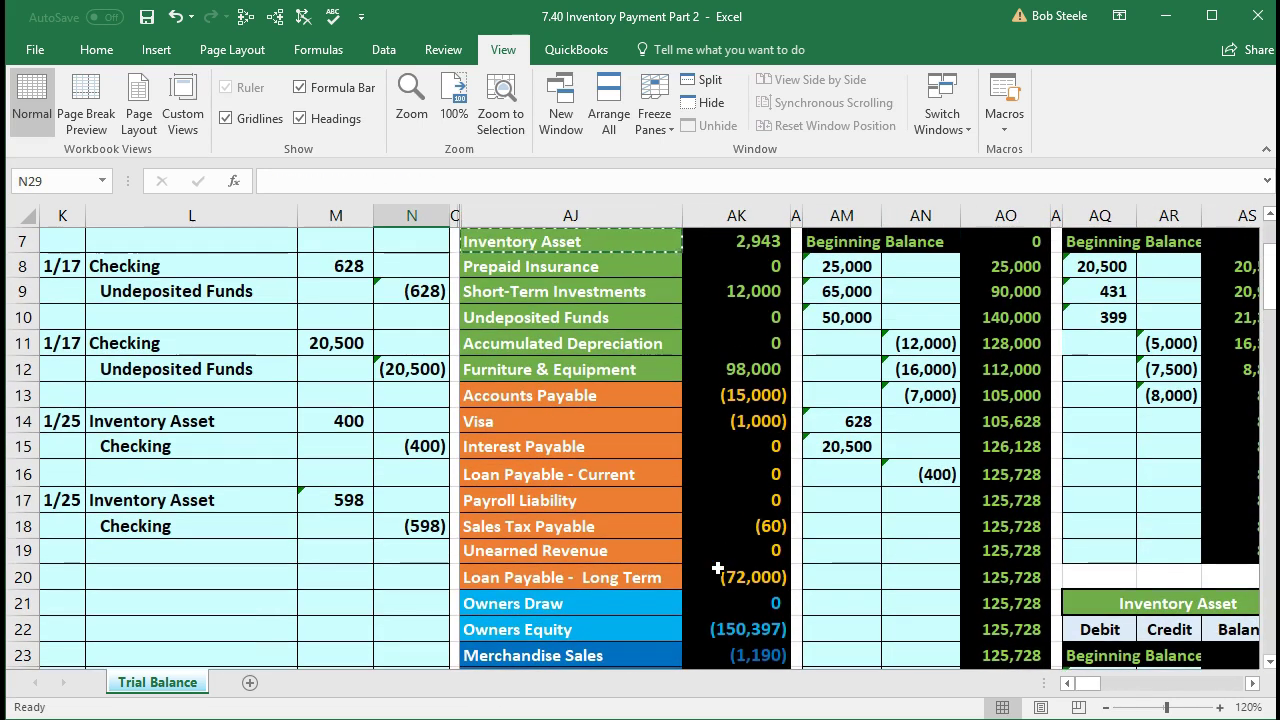
{"action": "left_click", "coordinate": [740, 249]}
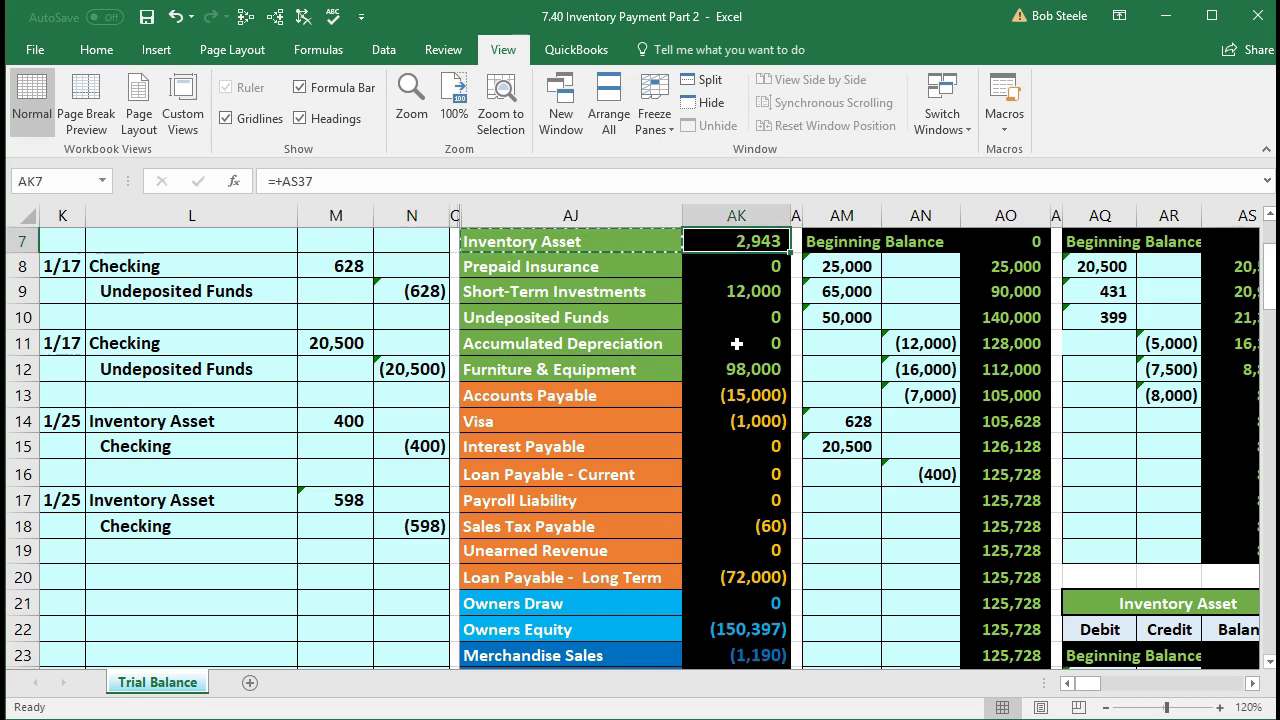
{"action": "scroll", "coordinate": [736, 350], "scroll_direction": "down", "scroll_amount": 8}
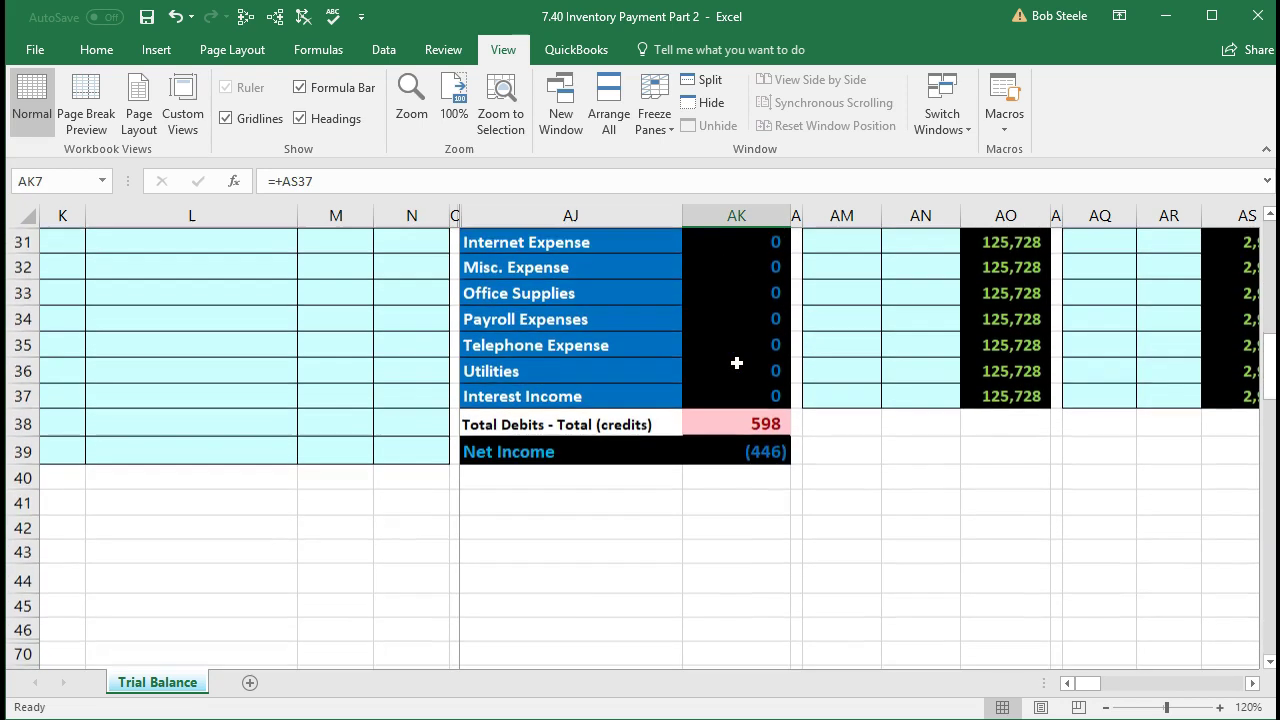
{"action": "left_click", "coordinate": [715, 423]}
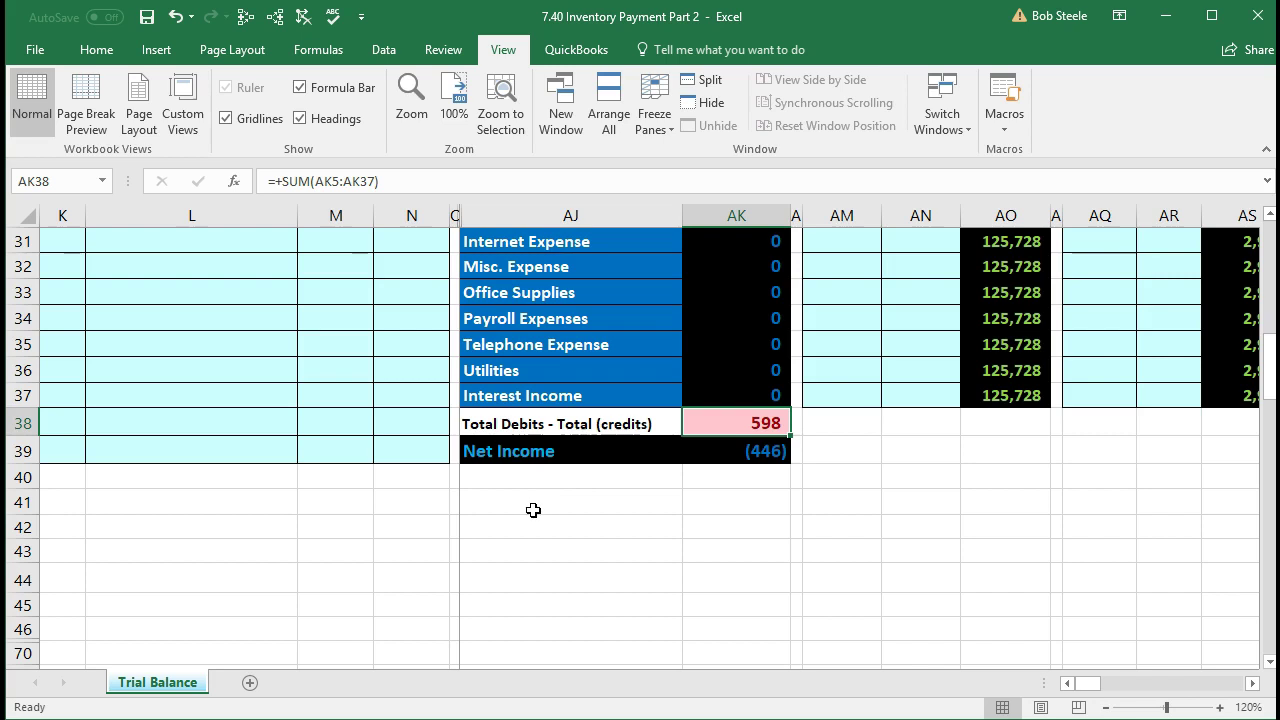
Post the 1/25 credit to the Checking ledger account by entering the formula =N18 in AN17.
{"action": "scroll", "coordinate": [496, 517], "scroll_direction": "up", "scroll_amount": 6}
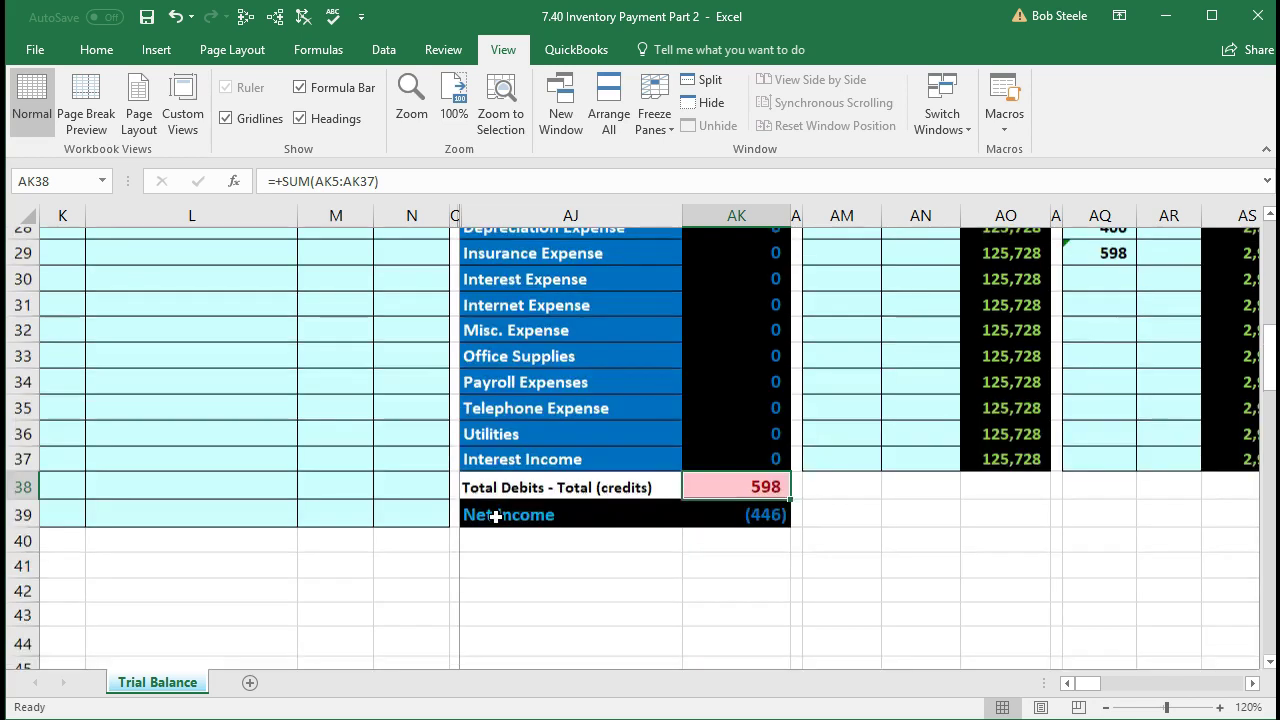
{"action": "scroll", "coordinate": [496, 517], "scroll_direction": "up", "scroll_amount": 1}
{"action": "left_click_drag", "start_coordinate": [200, 449], "coordinate": [398, 462]}
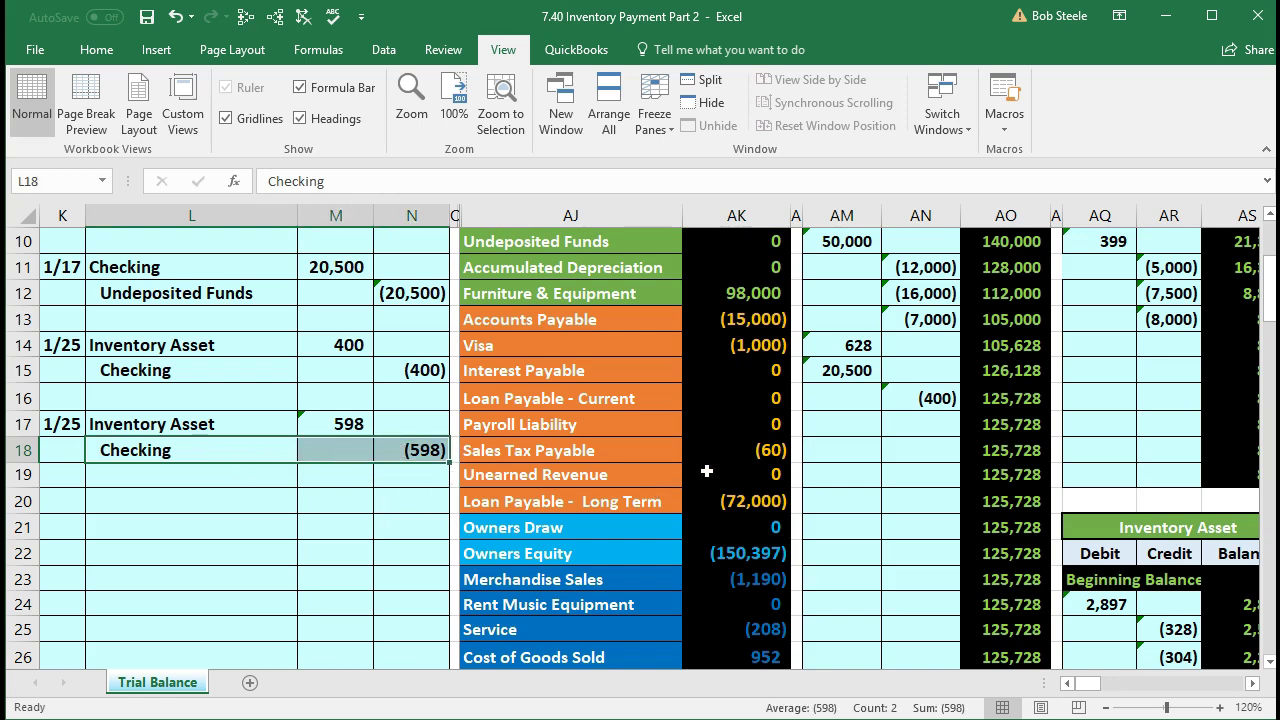
{"action": "scroll", "coordinate": [709, 471], "scroll_direction": "up", "scroll_amount": 2}
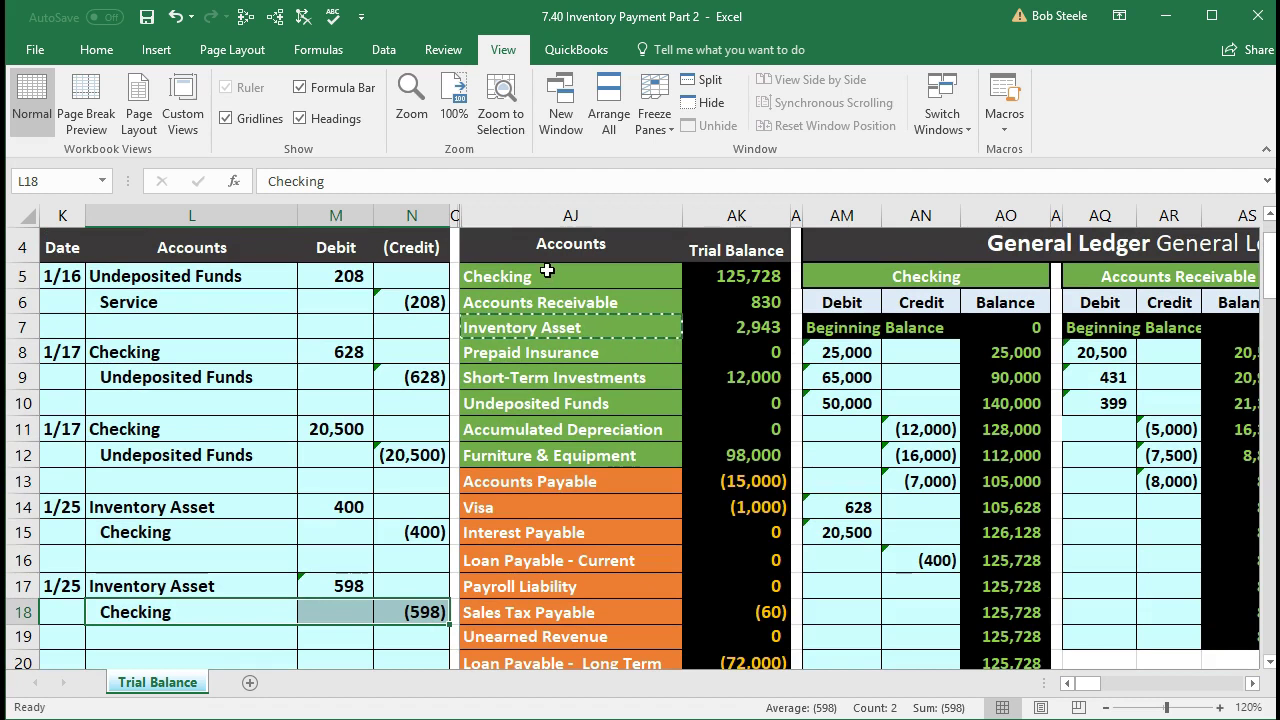
{"action": "left_click", "coordinate": [659, 270]}
{"action": "left_click_drag", "start_coordinate": [659, 270], "coordinate": [697, 271]}
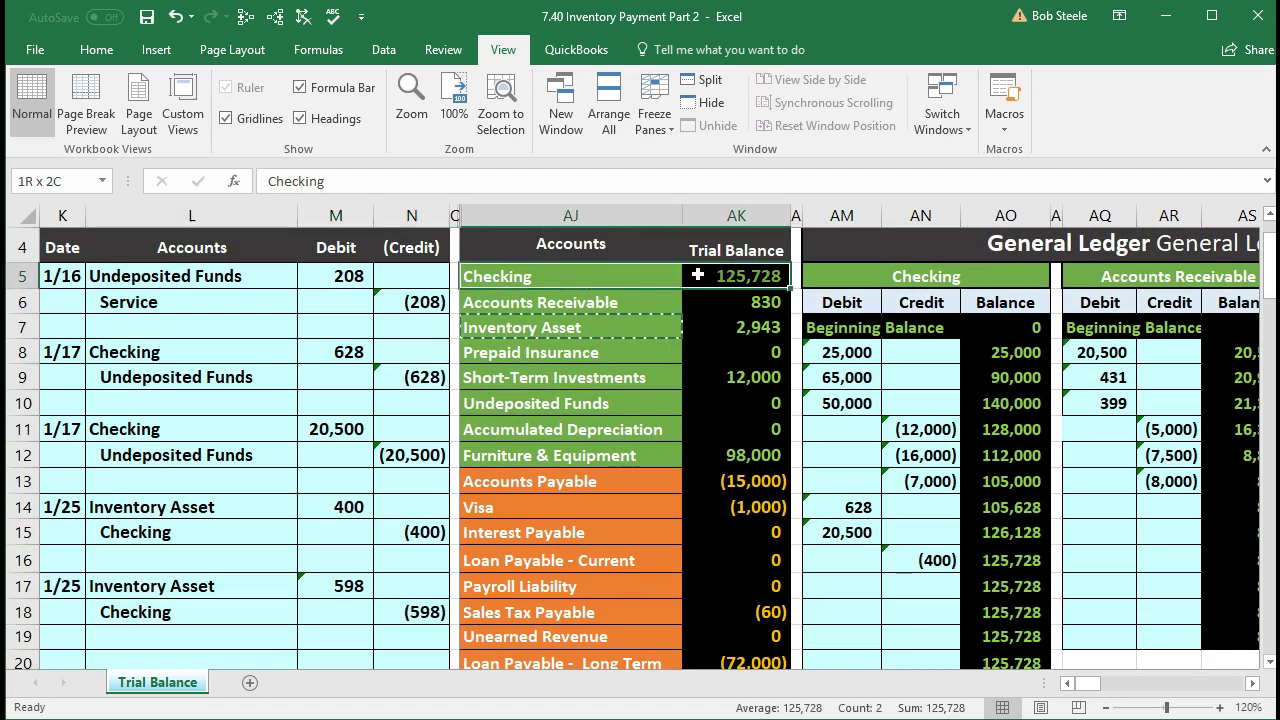
{"action": "left_click", "coordinate": [883, 255]}
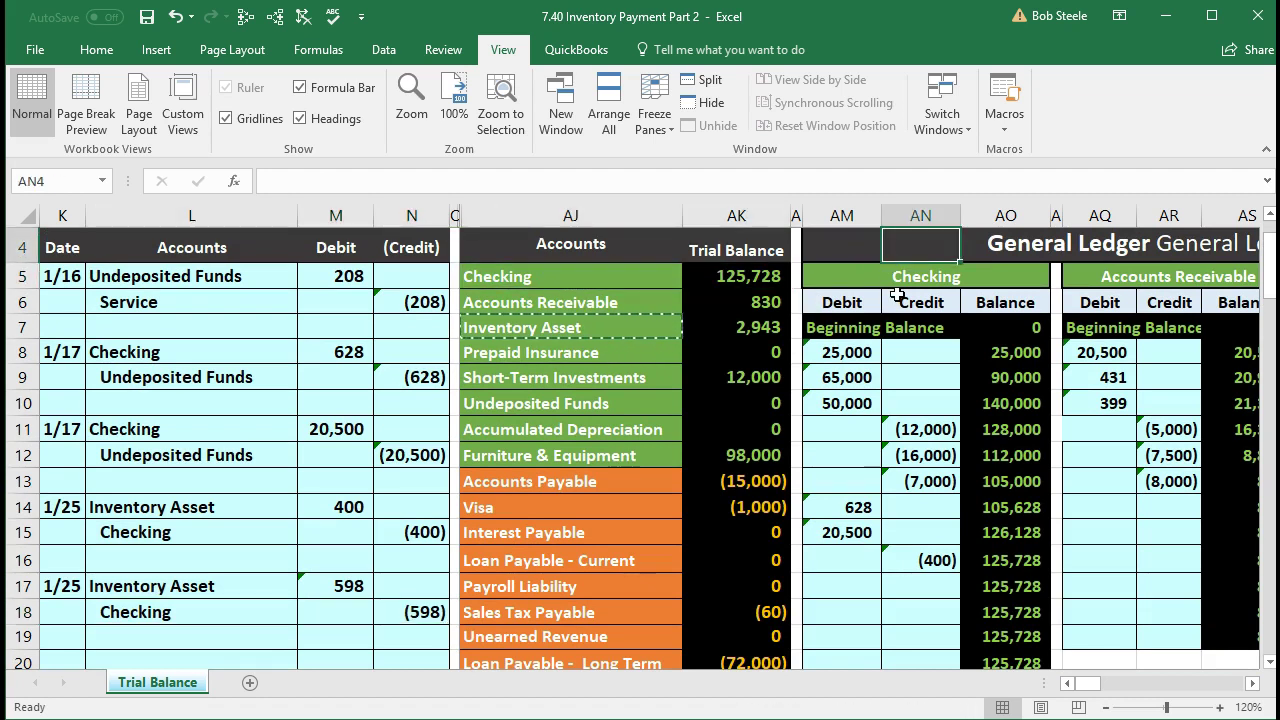
{"action": "scroll", "coordinate": [897, 293], "scroll_direction": "down", "scroll_amount": 1}
{"action": "scroll", "coordinate": [897, 294], "scroll_direction": "down", "scroll_amount": 1}
{"action": "left_click", "coordinate": [920, 419]}
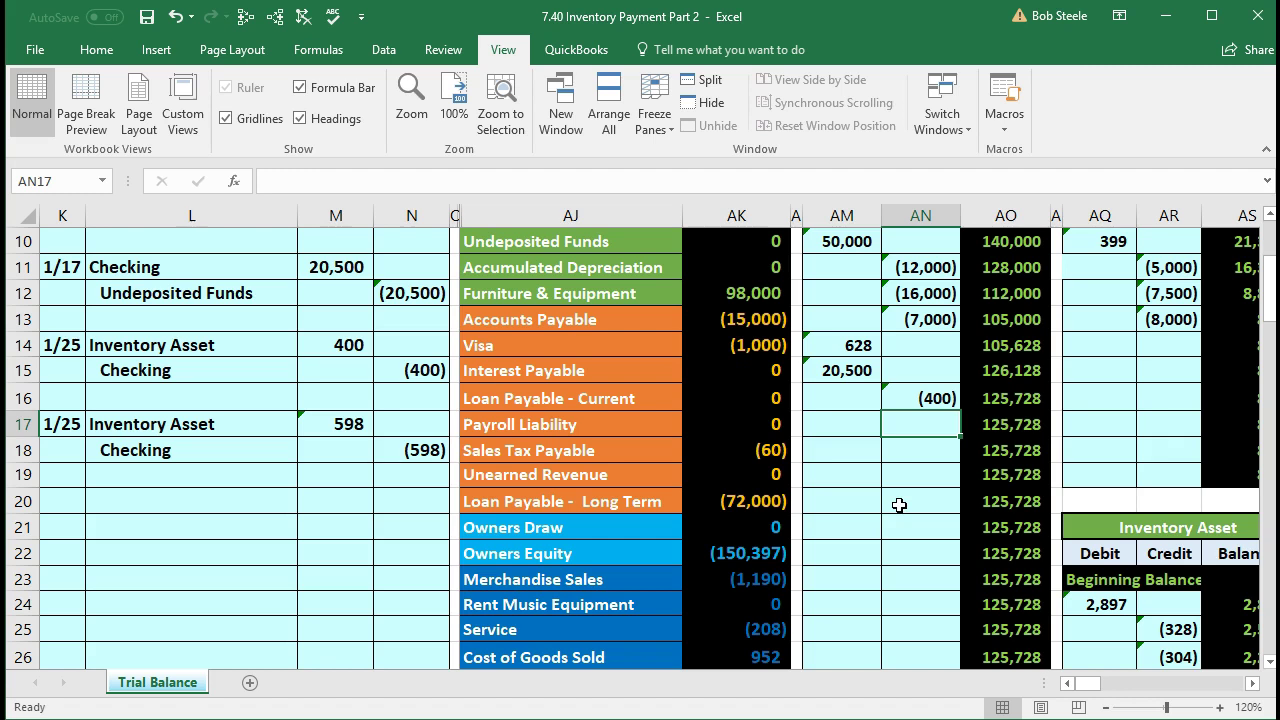
{"action": "type", "text": "="}
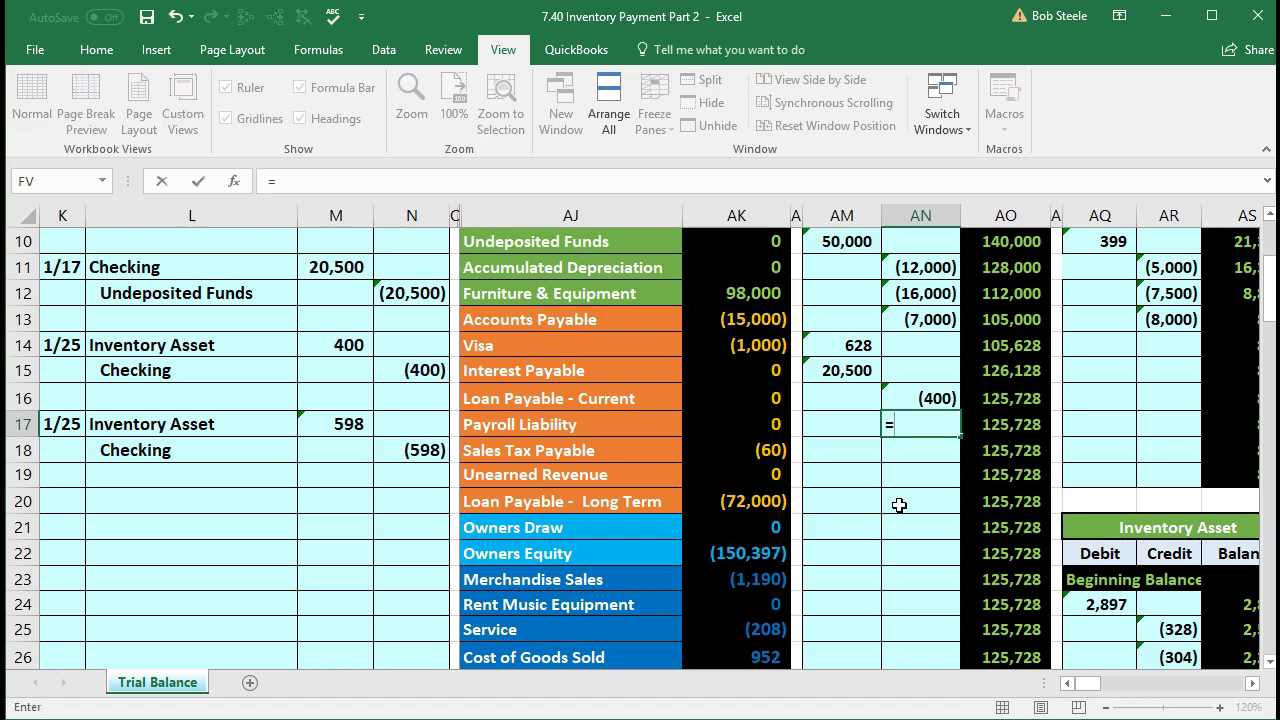
{"action": "left_click", "coordinate": [407, 455]}
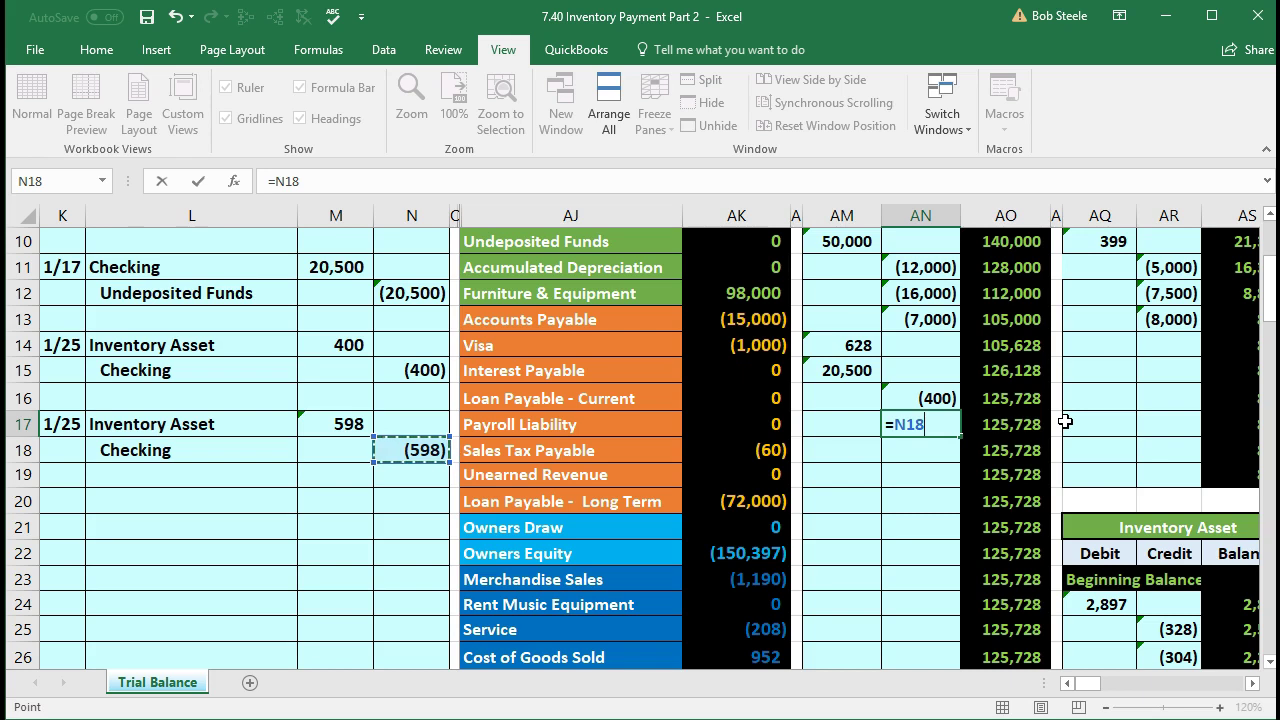
{"action": "key", "text": "Return"}
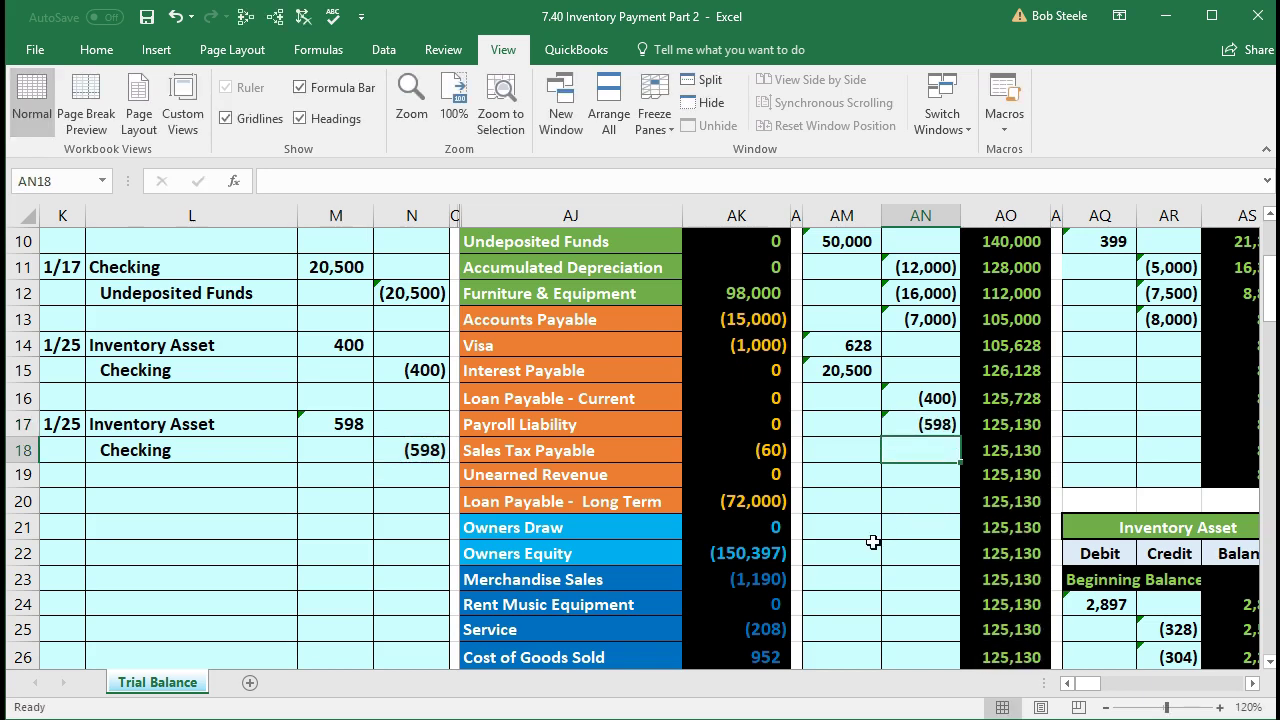
{"action": "left_click", "coordinate": [1003, 421]}
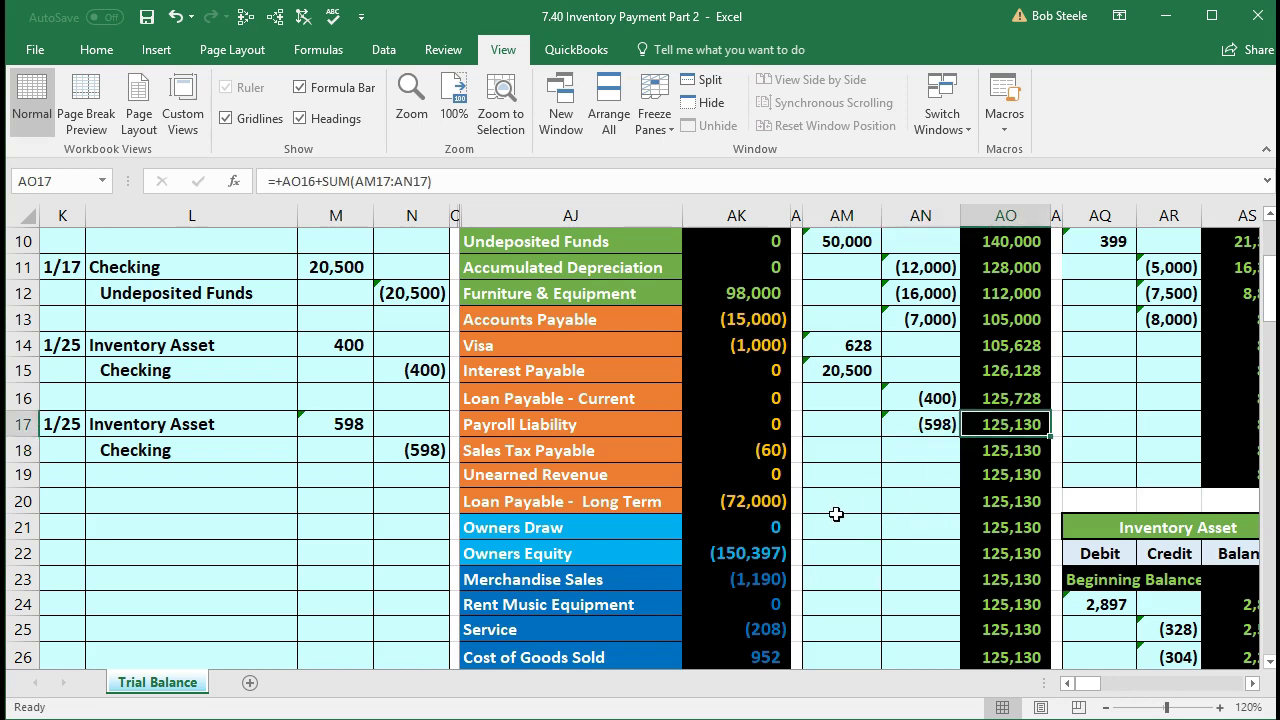
Examine the Checking balance in AK5 and the Total Debits - Total (credits) formula in AK38.
{"action": "scroll", "coordinate": [836, 514], "scroll_direction": "up", "scroll_amount": 3}
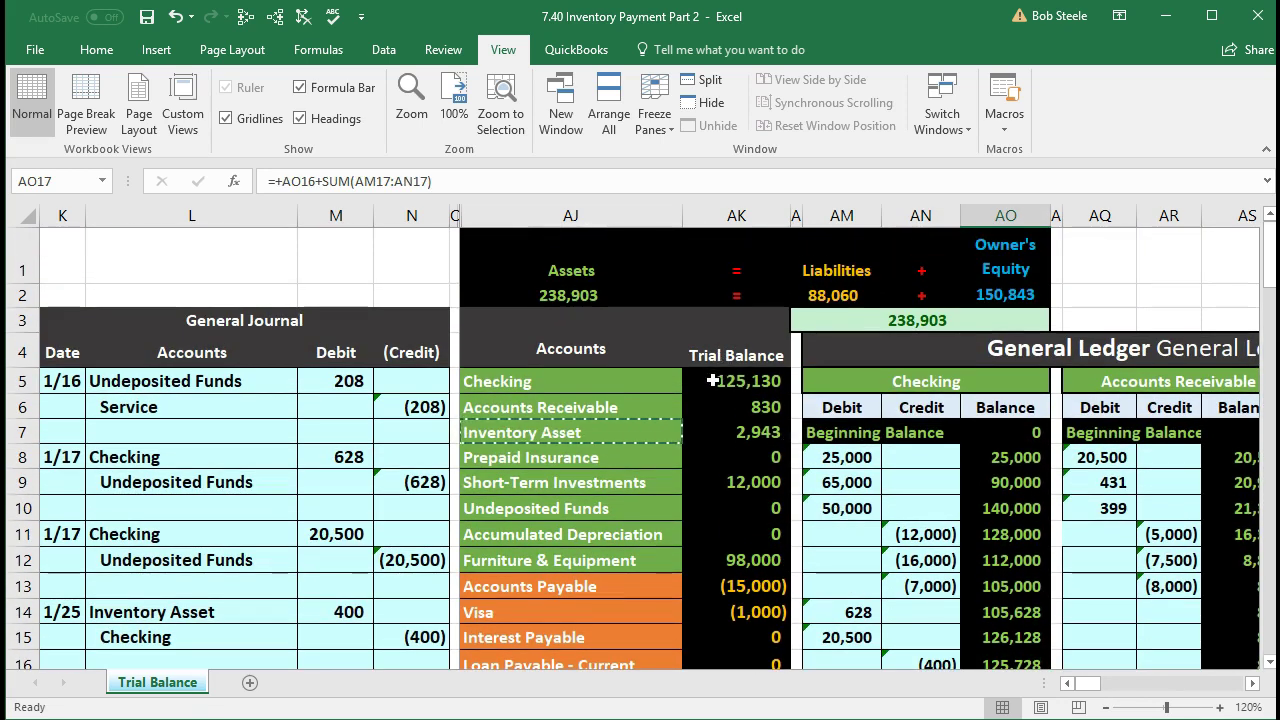
{"action": "left_click", "coordinate": [712, 381]}
{"action": "scroll", "coordinate": [682, 404], "scroll_direction": "down", "scroll_amount": 8}
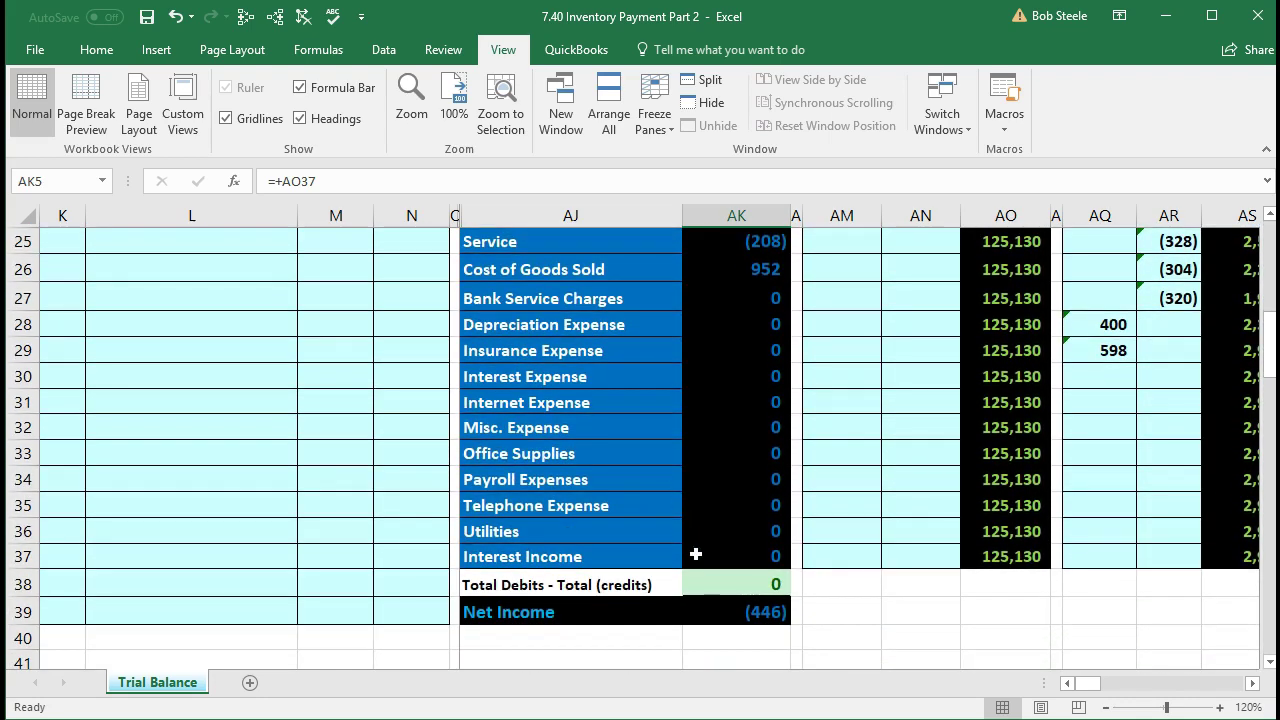
{"action": "double_click", "coordinate": [703, 580]}
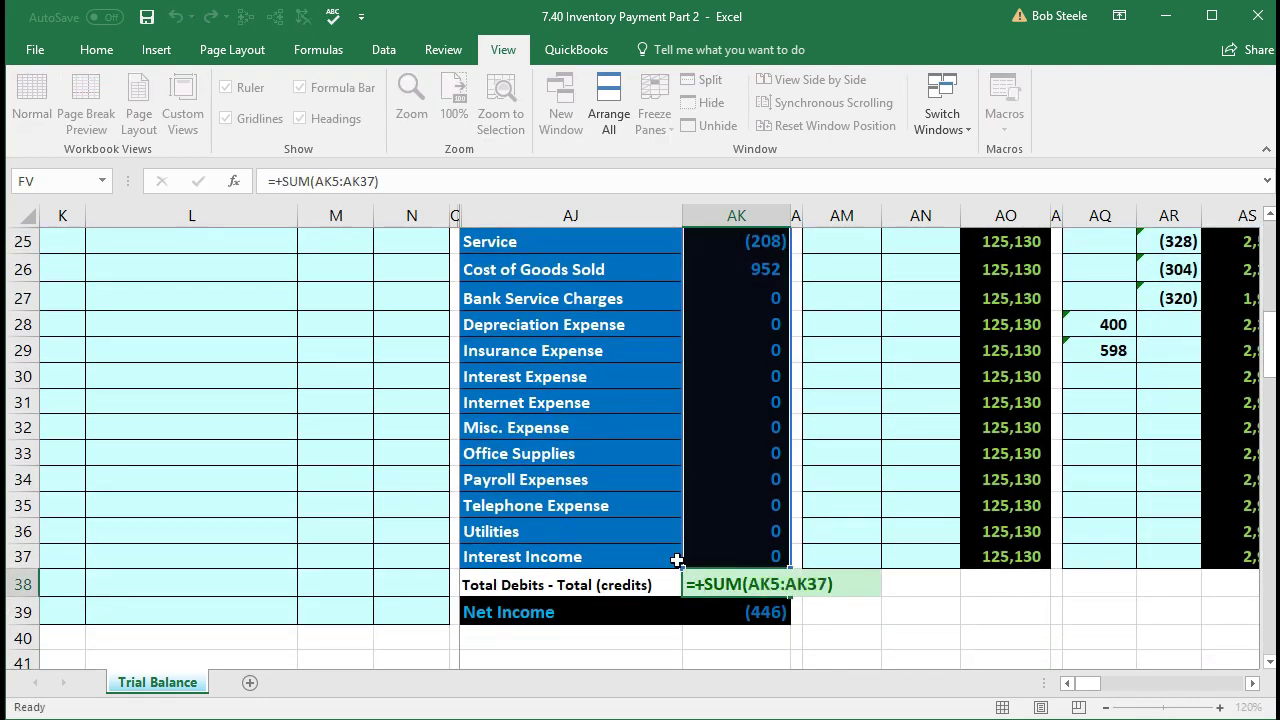
{"action": "key", "text": "Return"}
Select the trial balance amounts AK5:AK37 to check their sum.
{"action": "scroll", "coordinate": [677, 560], "scroll_direction": "up", "scroll_amount": 6}
{"action": "scroll", "coordinate": [677, 560], "scroll_direction": "up", "scroll_amount": 1}
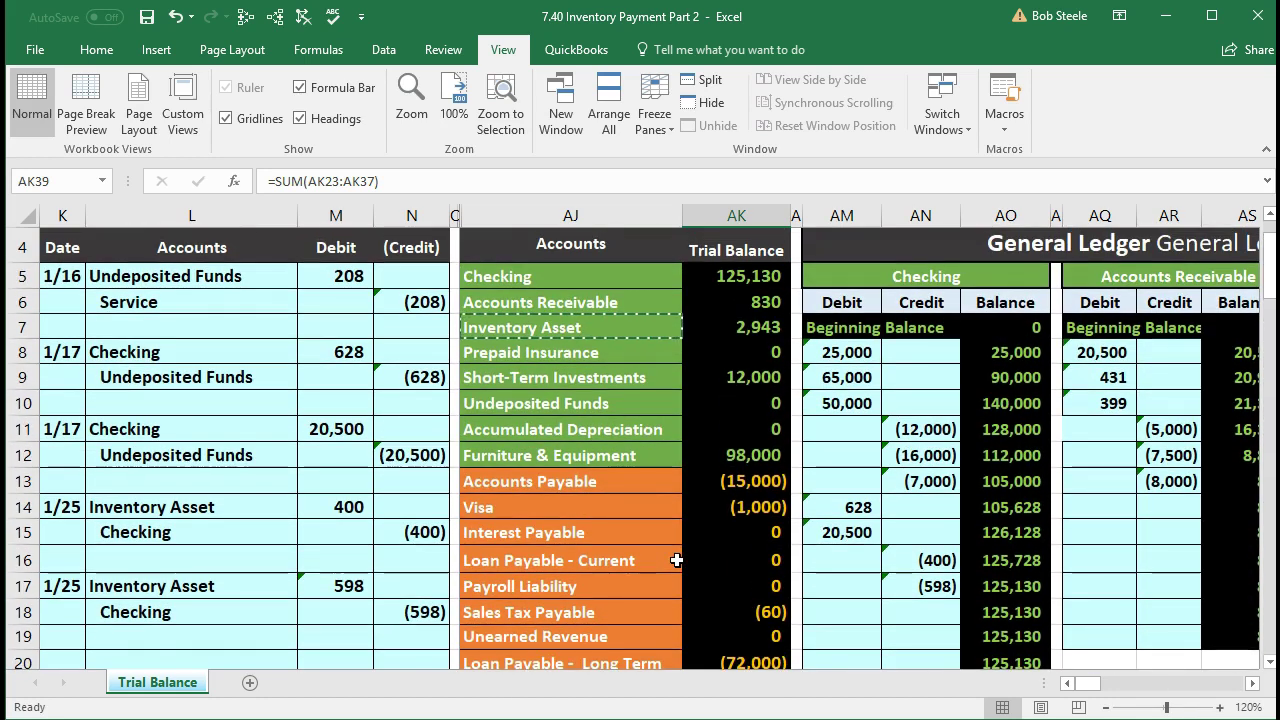
{"action": "left_click_drag", "start_coordinate": [735, 277], "coordinate": [766, 590]}
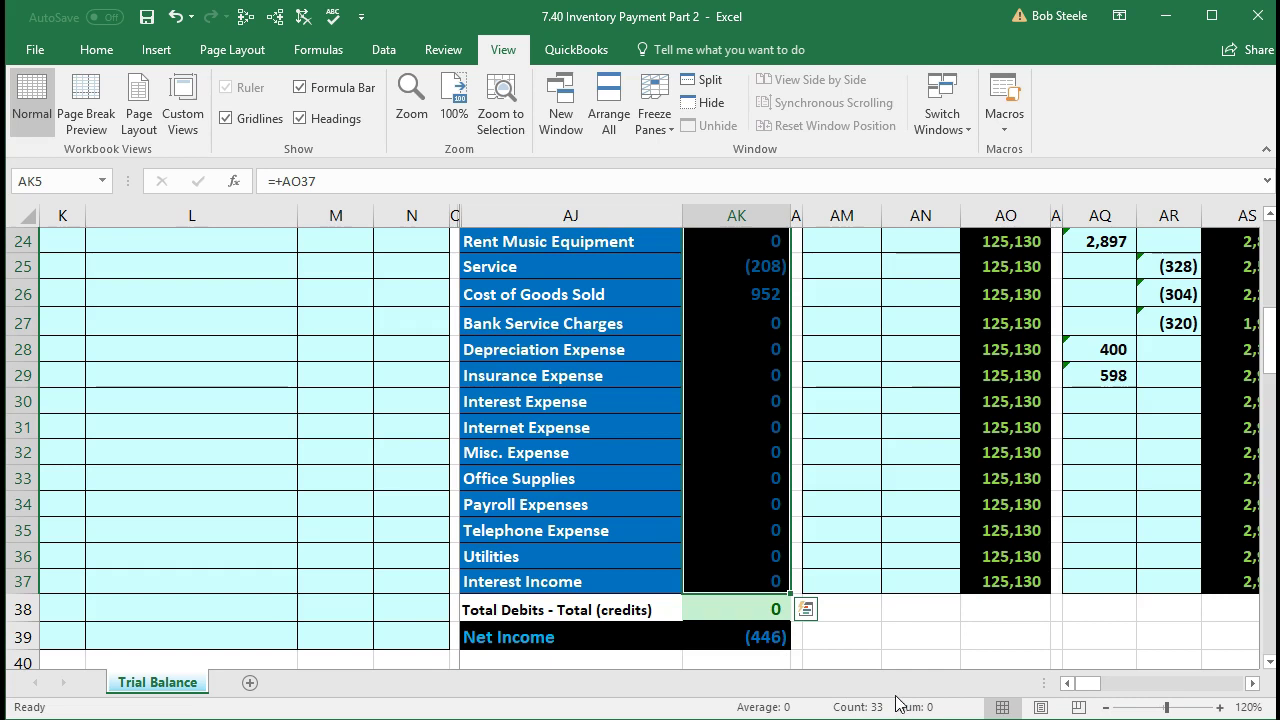
Review the 1/25 Inventory Asset debit in M17 and the Inventory Asset trial balance amount in AK7.
{"action": "left_click", "coordinate": [342, 611]}
{"action": "scroll", "coordinate": [342, 611], "scroll_direction": "up", "scroll_amount": 5}
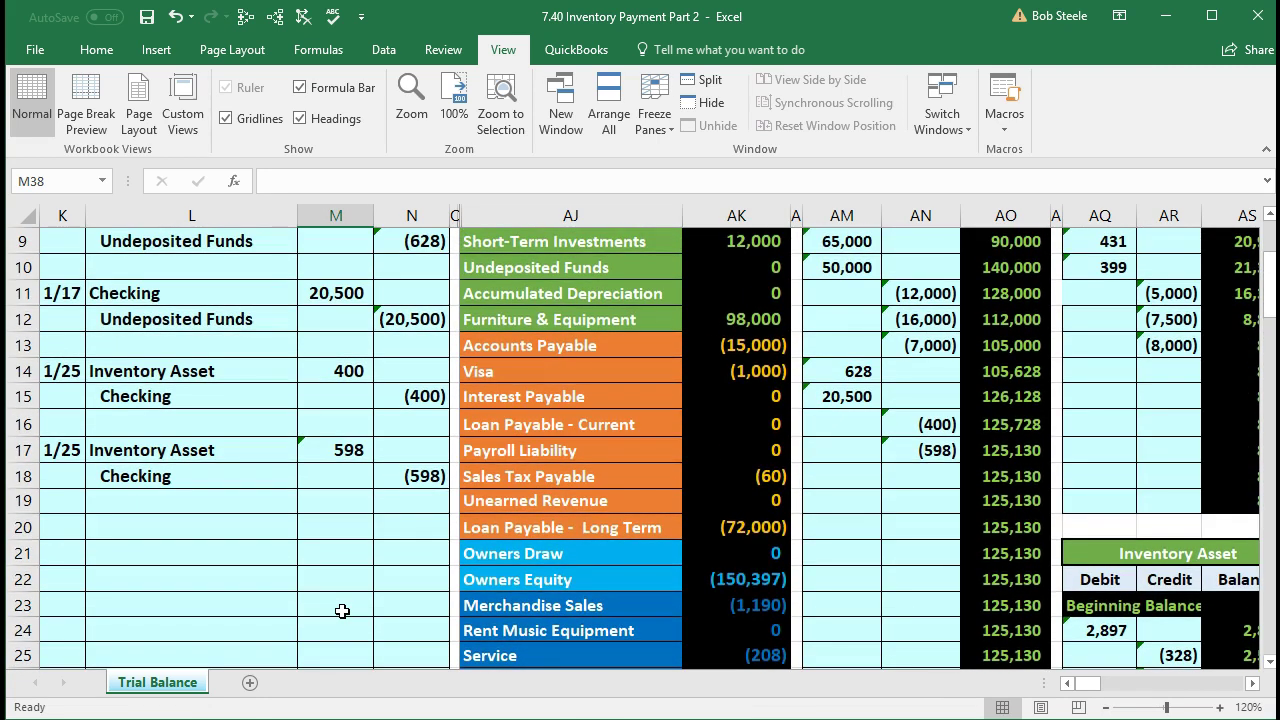
{"action": "left_click", "coordinate": [340, 453]}
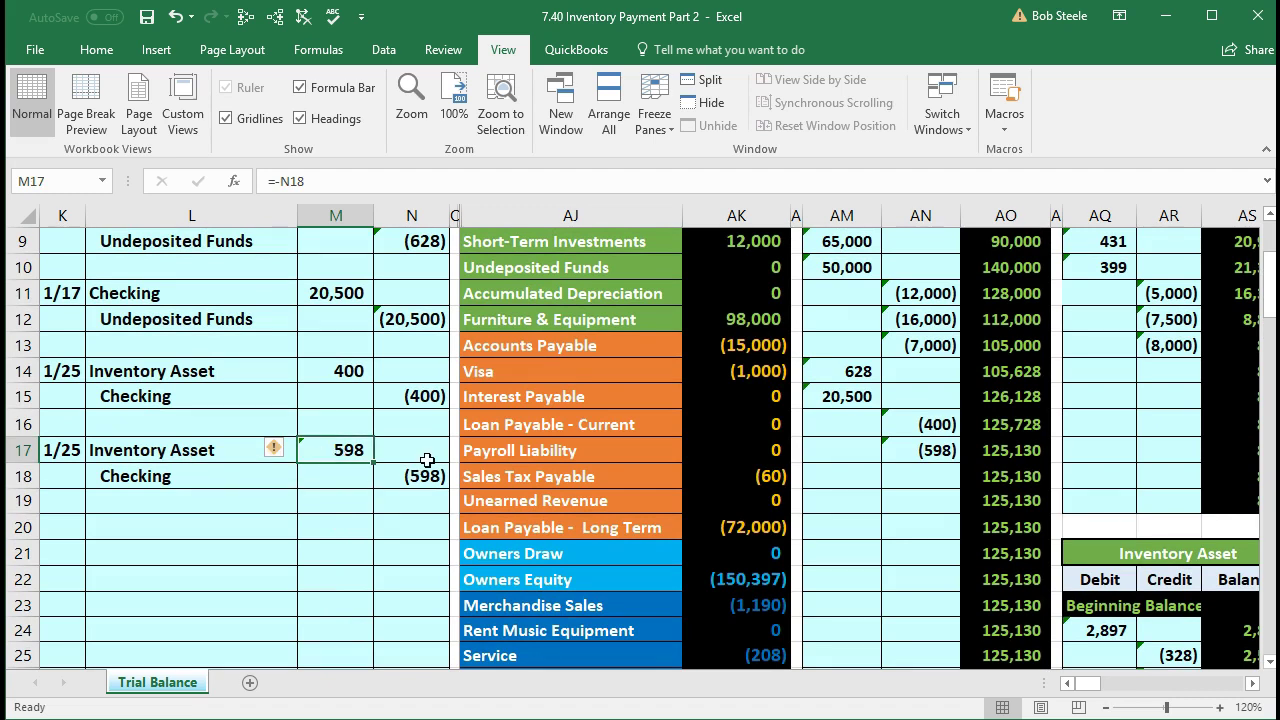
{"action": "scroll", "coordinate": [341, 454], "scroll_direction": "up", "scroll_amount": 1}
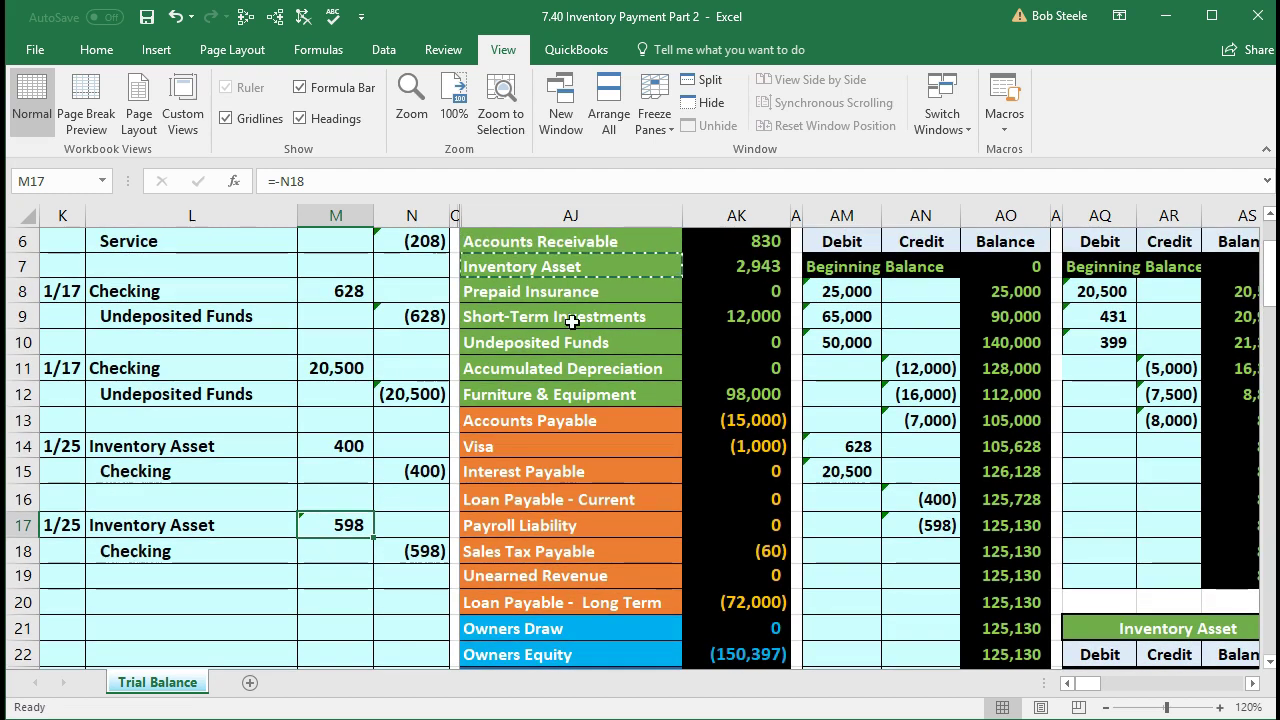
{"action": "left_click", "coordinate": [700, 266]}
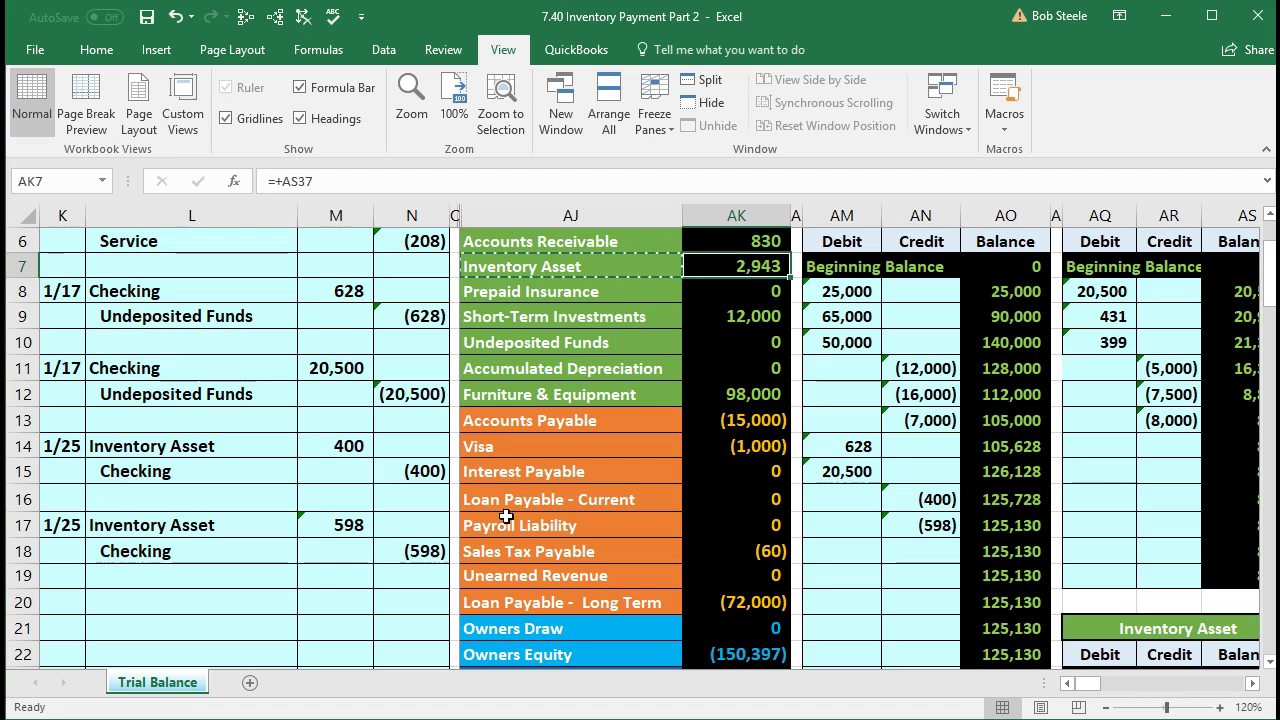
{"action": "scroll", "coordinate": [588, 466], "scroll_direction": "up", "scroll_amount": 1}
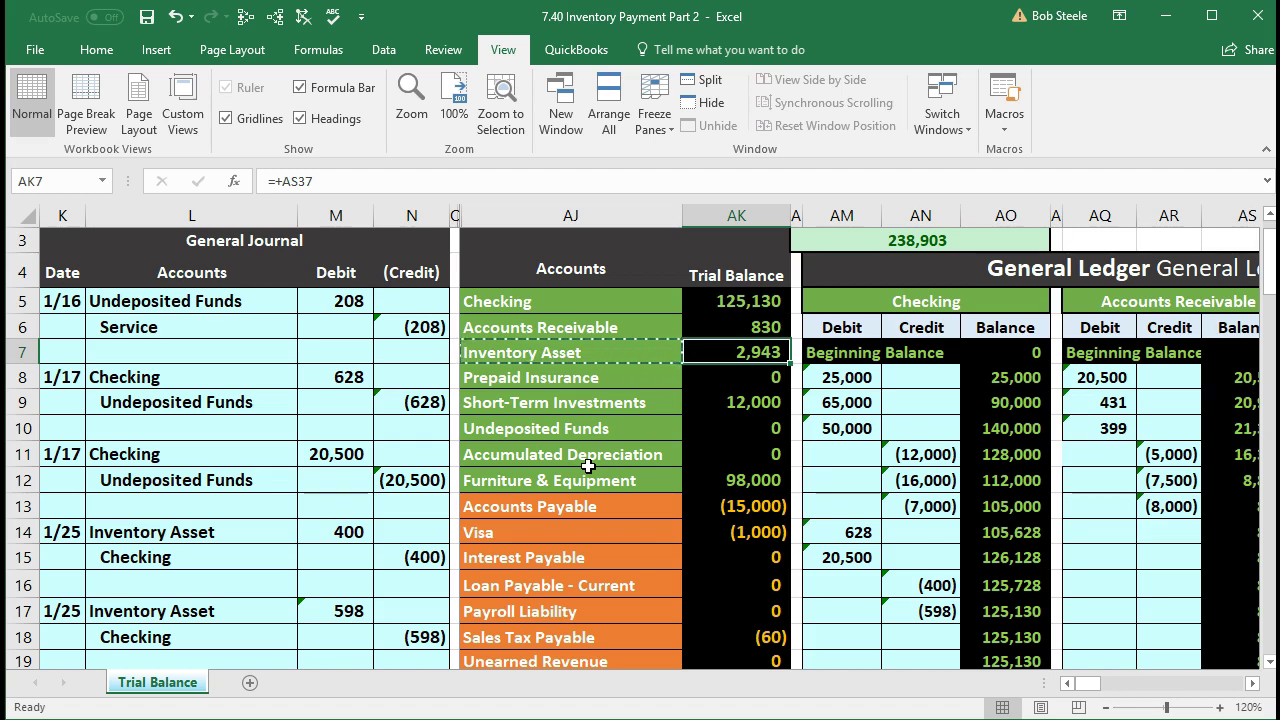
Go across row 7, past the ledger accounts and financial statements, to the inventory item cards starting in column CE.
{"action": "key", "text": "Right"}
{"action": "key", "text": "Right"}
{"action": "key", "text": "Right"}
{"action": "key", "text": "Right"}
{"action": "key", "text": "Right"}
{"action": "key", "text": "Right"}
{"action": "key", "text": "Right"}
{"action": "key", "text": "Right"}
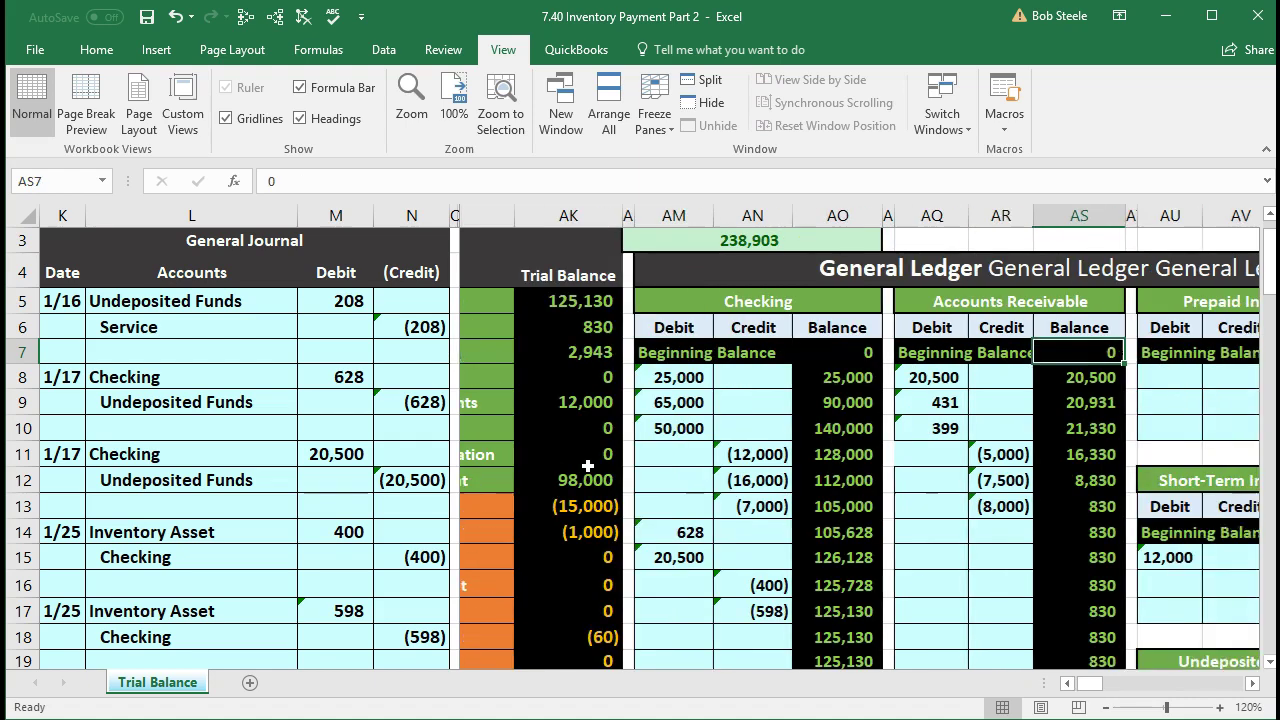
{"action": "key", "text": "Right"}
{"action": "key", "text": "Right"}
{"action": "key", "text": "Right"}
{"action": "key", "text": "Right"}
{"action": "key", "text": "Right"}
{"action": "key", "text": "Right"}
{"action": "key", "text": "Right"}
{"action": "key", "text": "Right"}
{"action": "key", "text": "Right"}
{"action": "key", "text": "Right"}
{"action": "key", "text": "Right"}
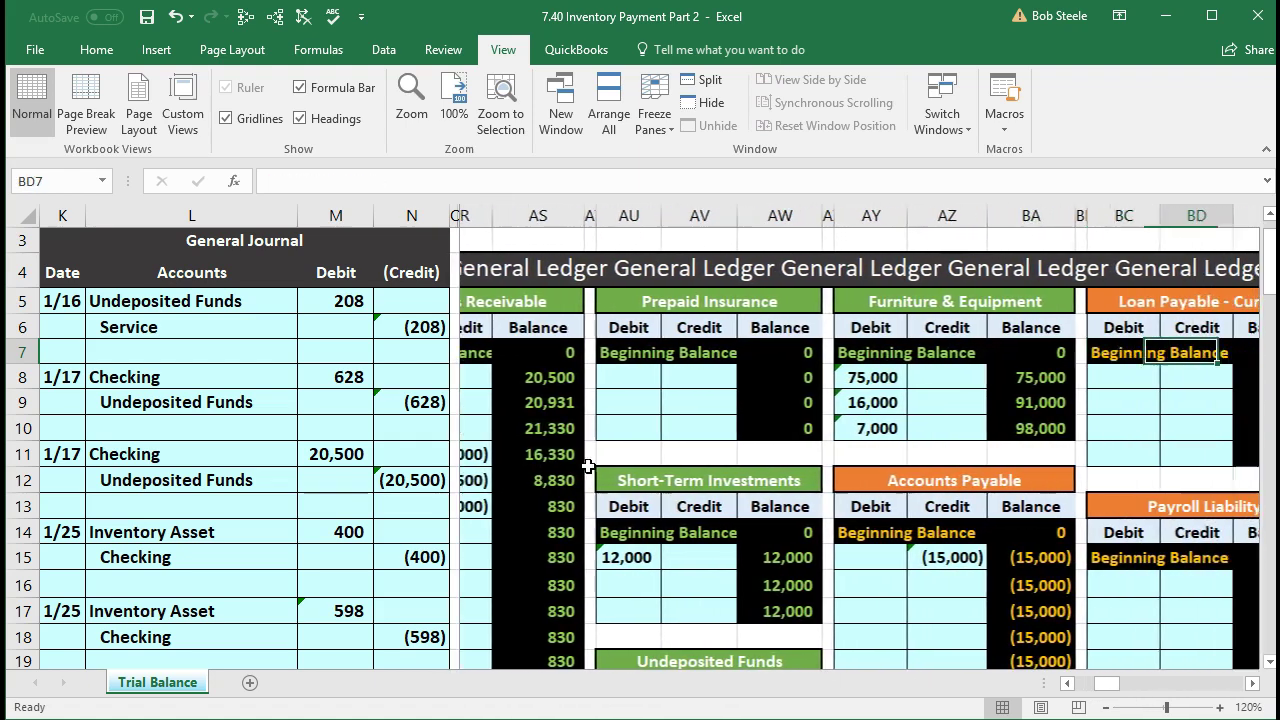
{"action": "key", "text": "Right"}
{"action": "key", "text": "Right"}
{"action": "key", "text": "Right"}
{"action": "key", "text": "Right"}
{"action": "key", "text": "Right"}
{"action": "key", "text": "Right"}
{"action": "key", "text": "Right"}
{"action": "key", "text": "Right"}
{"action": "key", "text": "Right"}
{"action": "key", "text": "Right"}
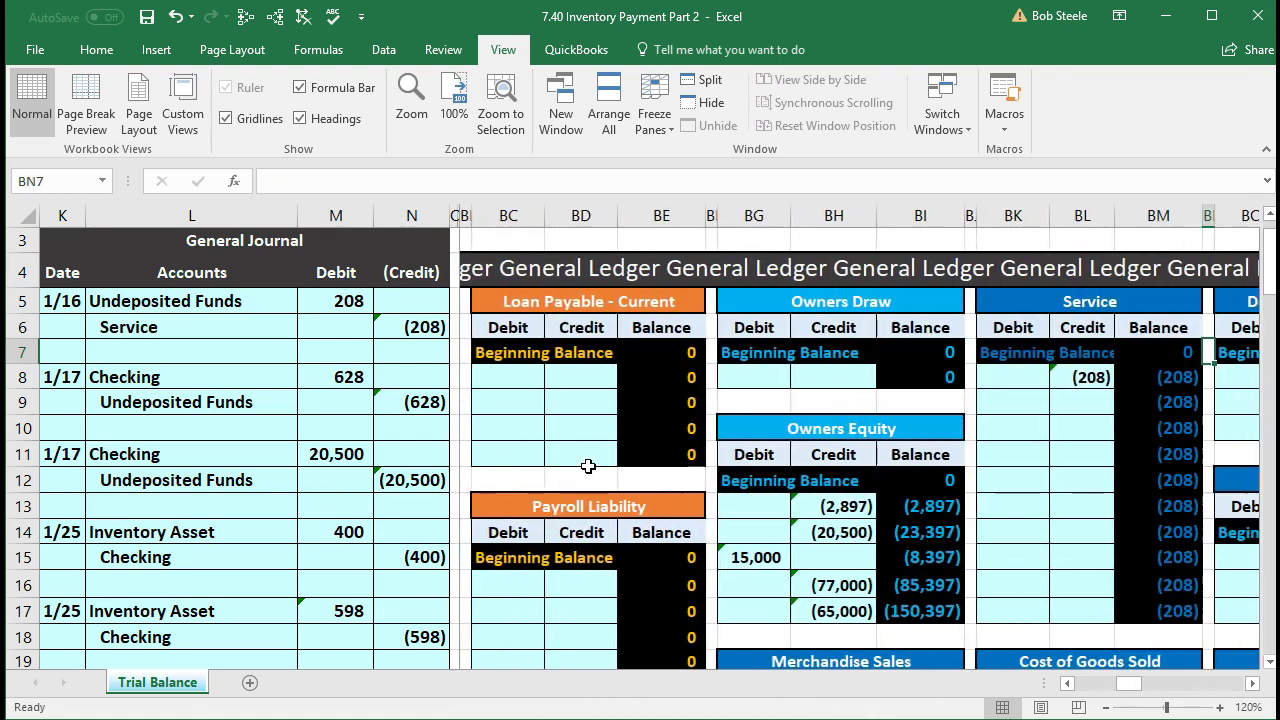
{"action": "key", "text": "Right"}
{"action": "key", "text": "Right"}
{"action": "key", "text": "Right"}
{"action": "key", "text": "Right"}
{"action": "key", "text": "Right"}
{"action": "key", "text": "Right"}
{"action": "key", "text": "Right"}
{"action": "key", "text": "Right"}
{"action": "key", "text": "Right"}
{"action": "key", "text": "Right"}
{"action": "key", "text": "Right"}
{"action": "key", "text": "Right"}
{"action": "key", "text": "Right"}
{"action": "key", "text": "Right"}
{"action": "key", "text": "Right"}
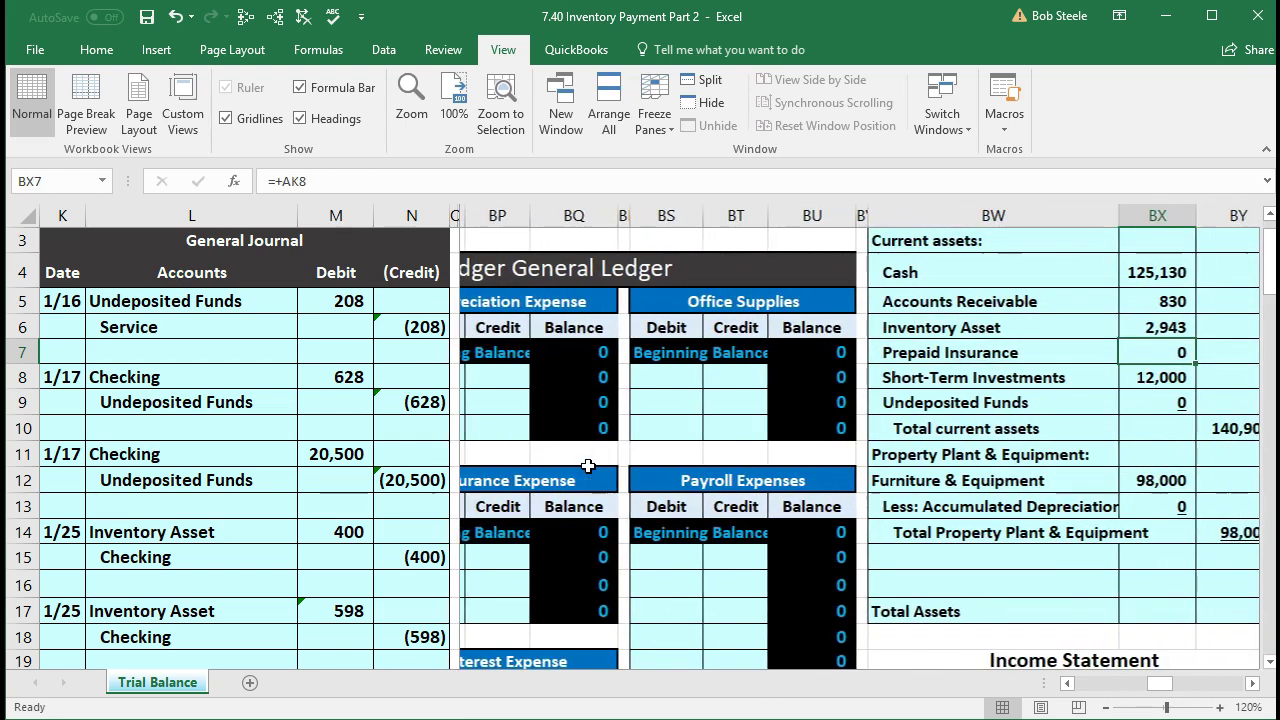
{"action": "key", "text": "Right"}
{"action": "key", "text": "Right"}
{"action": "key", "text": "Right"}
{"action": "key", "text": "Right"}
{"action": "key", "text": "Right"}
{"action": "key", "text": "Right"}
{"action": "key", "text": "Right"}
{"action": "key", "text": "Right"}
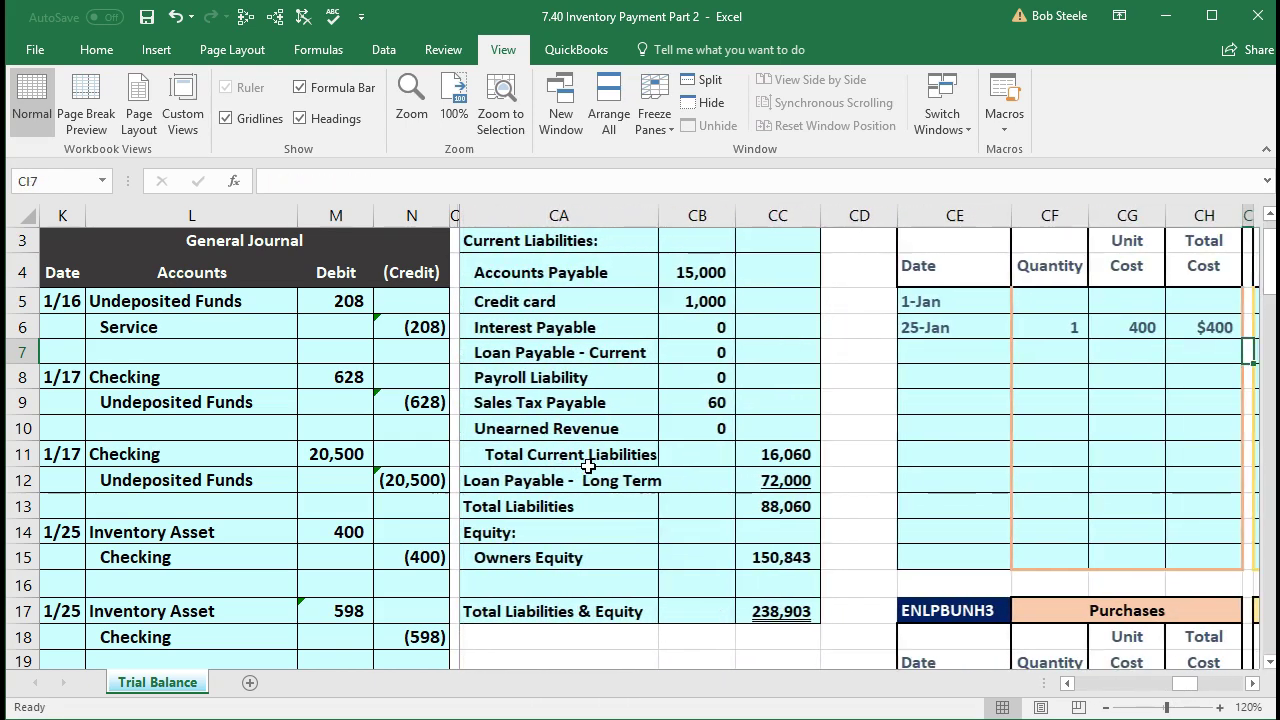
{"action": "key", "text": "Right"}
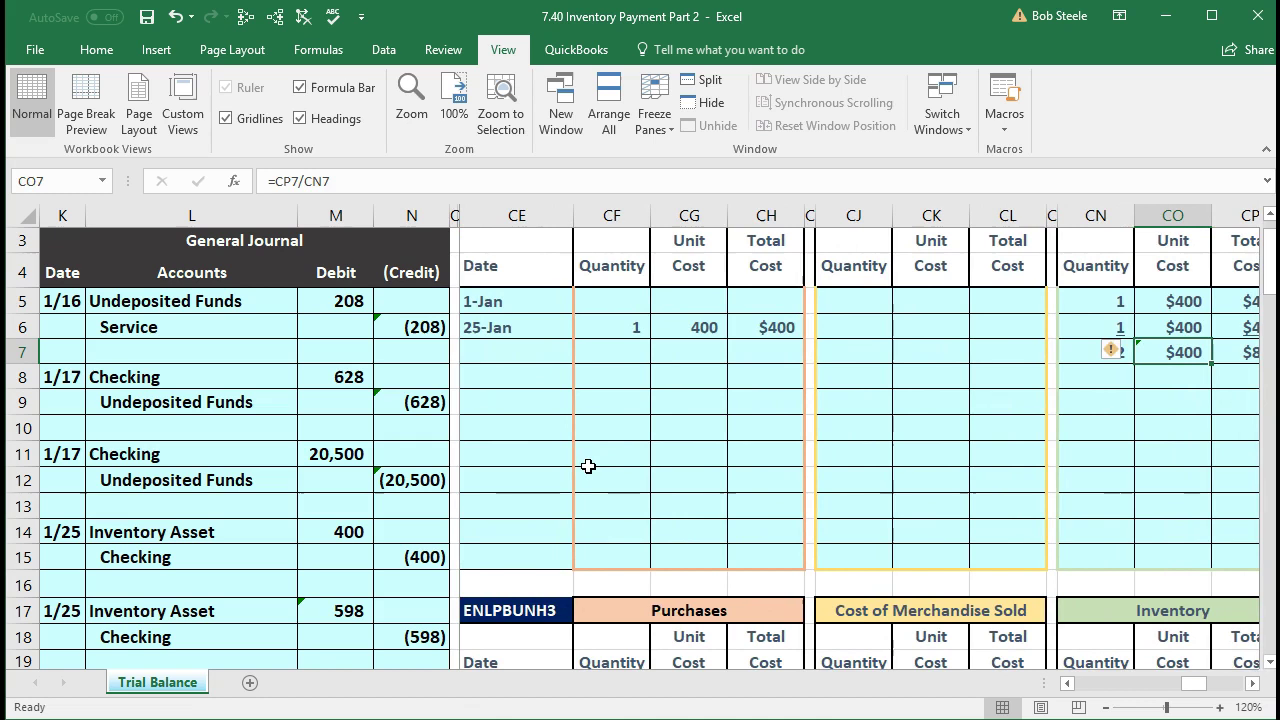
Examine the ELP inventory card with its Purchases, Cost of Merchandise Sold and Inventory sections.
{"action": "scroll", "coordinate": [588, 466], "scroll_direction": "up", "scroll_amount": 1}
{"action": "left_click", "coordinate": [615, 302]}
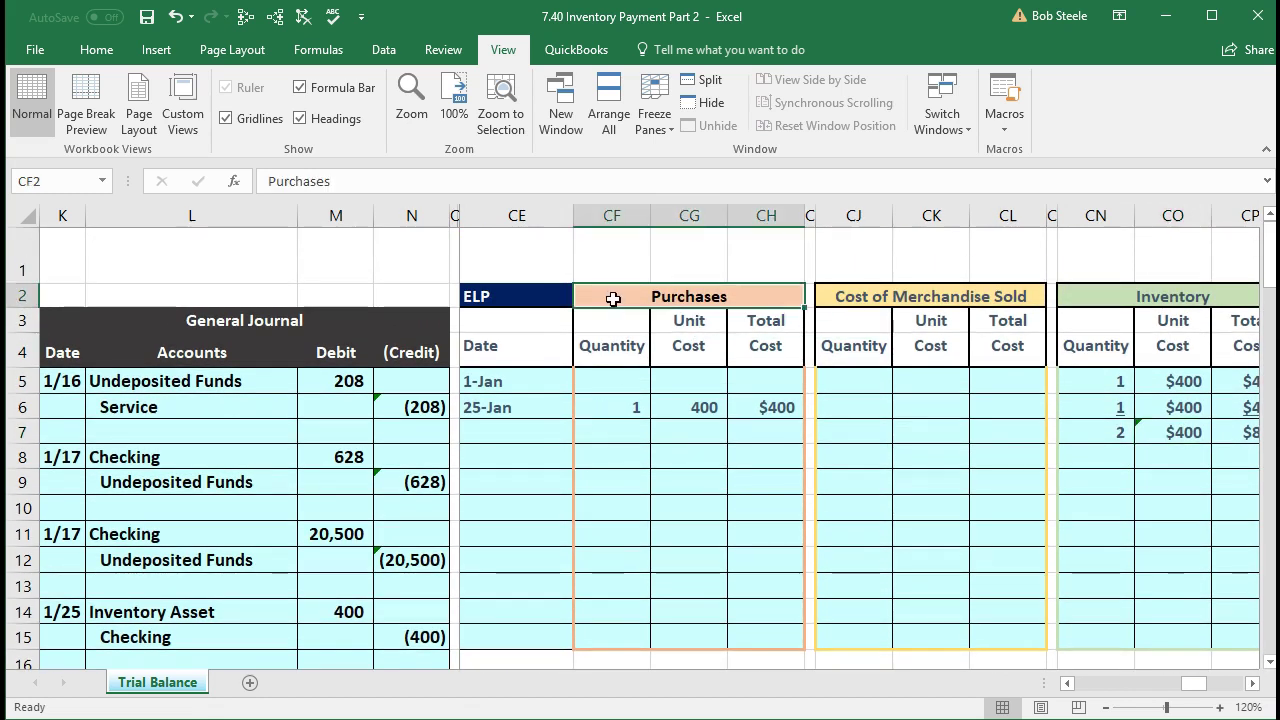
{"action": "left_click", "coordinate": [845, 277]}
{"action": "left_click", "coordinate": [1092, 292]}
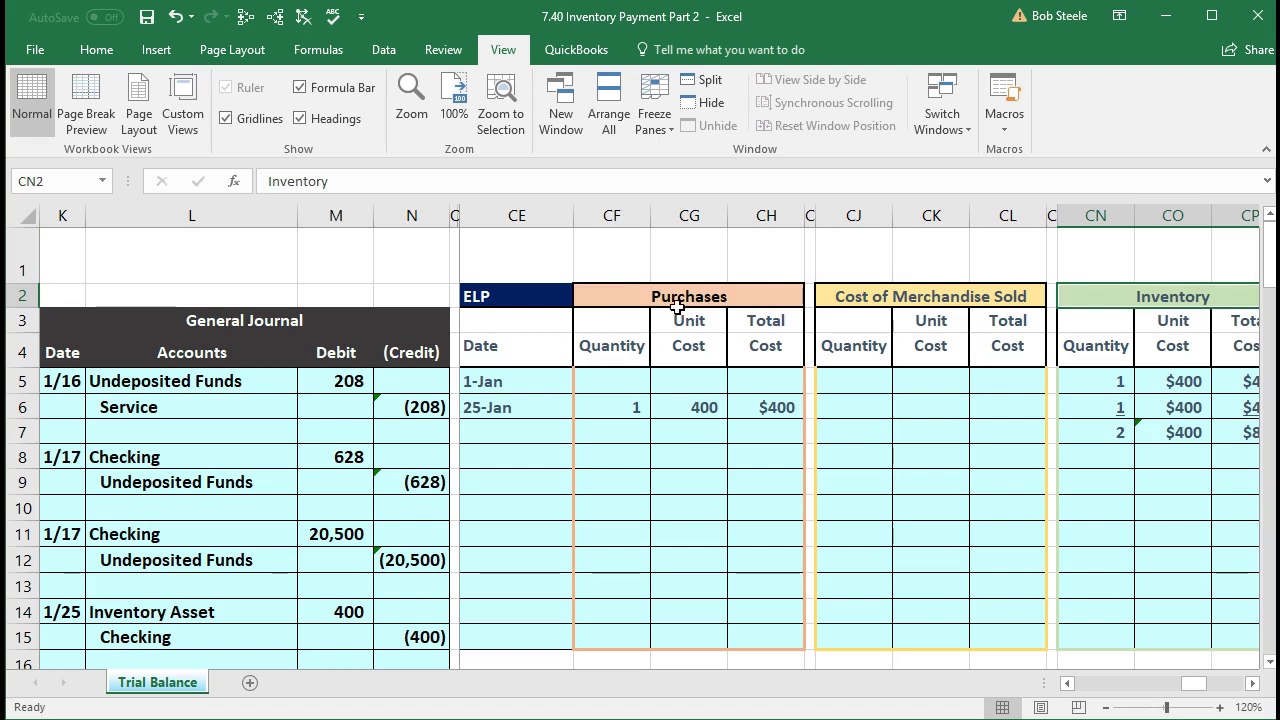
{"action": "left_click", "coordinate": [650, 292]}
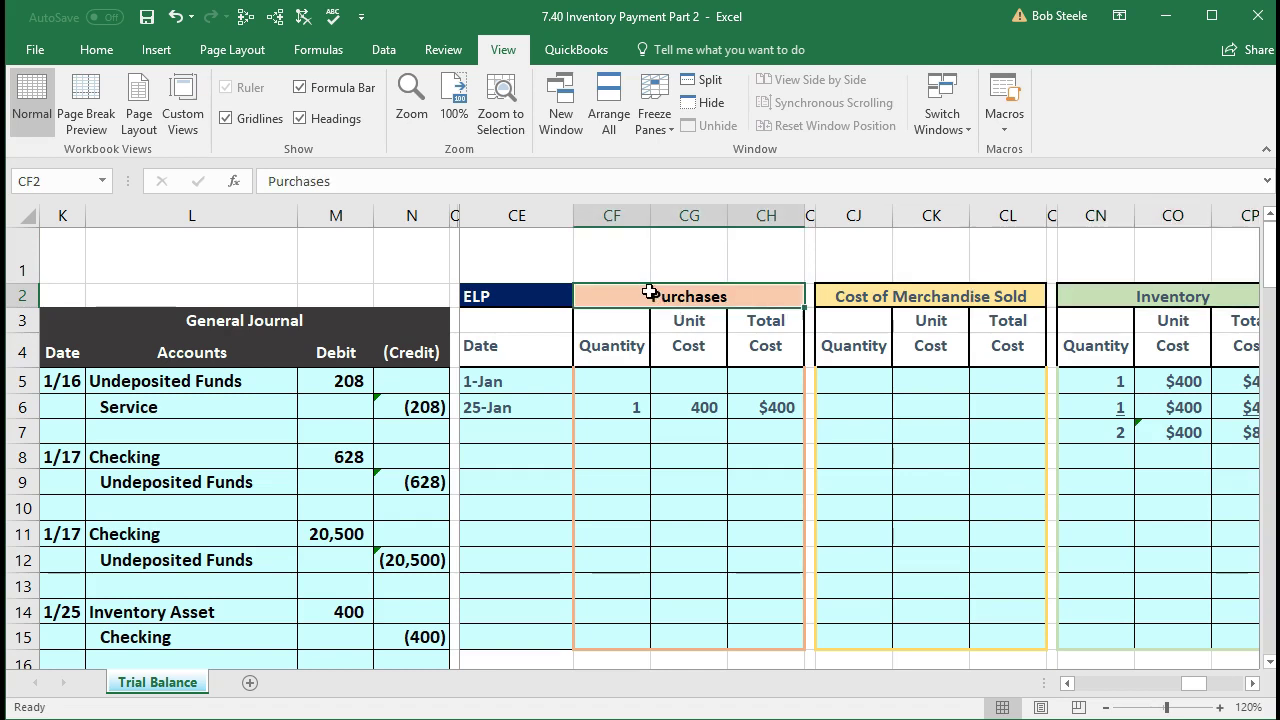
{"action": "left_click", "coordinate": [832, 288]}
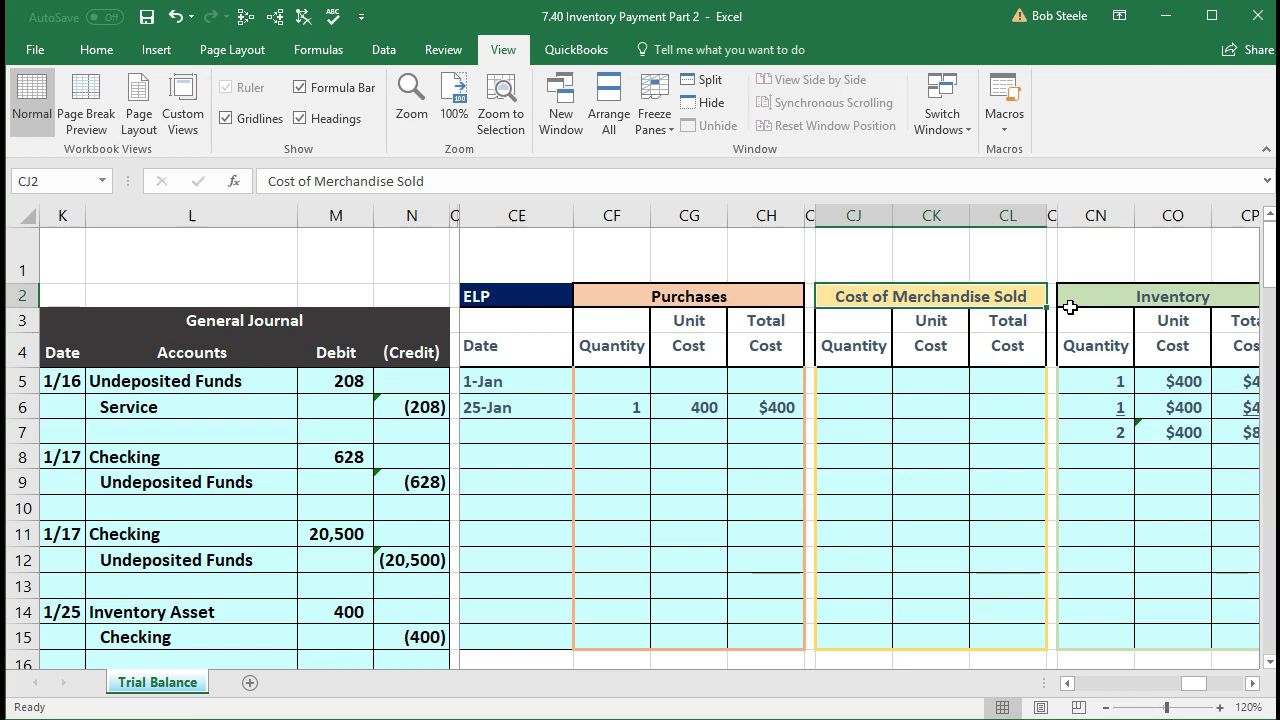
{"action": "left_click", "coordinate": [703, 298]}
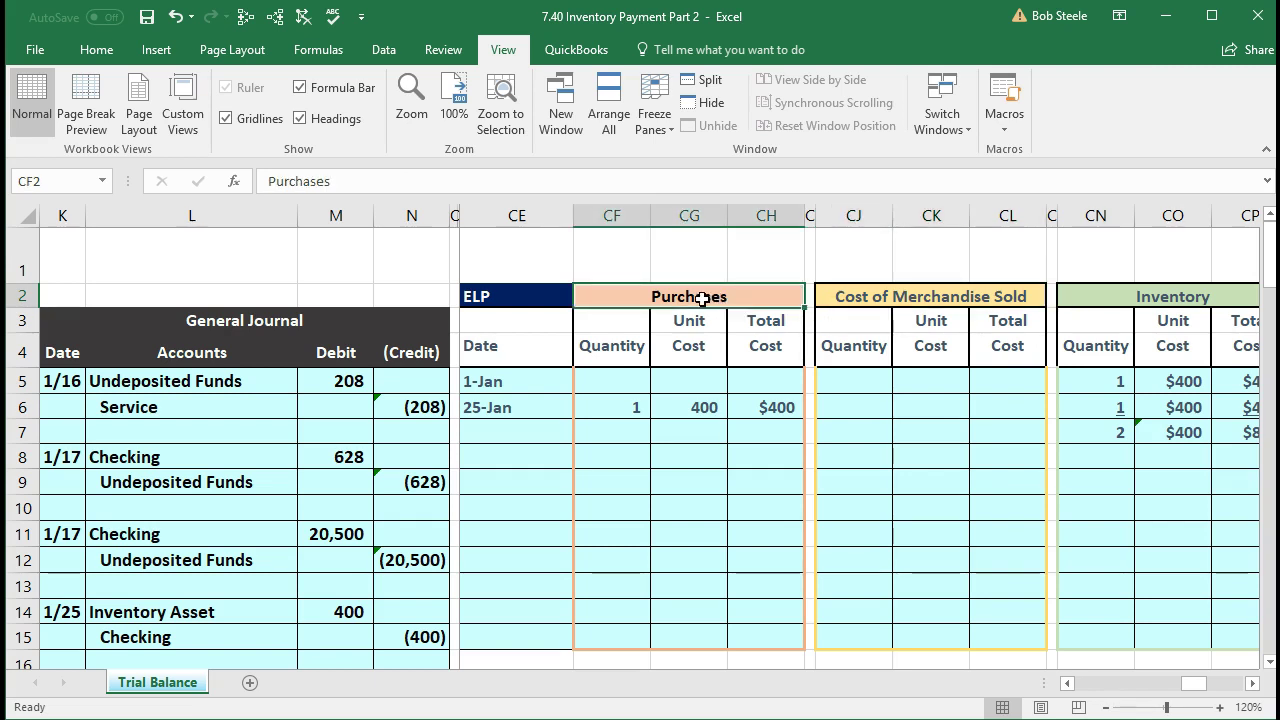
{"action": "left_click", "coordinate": [552, 294]}
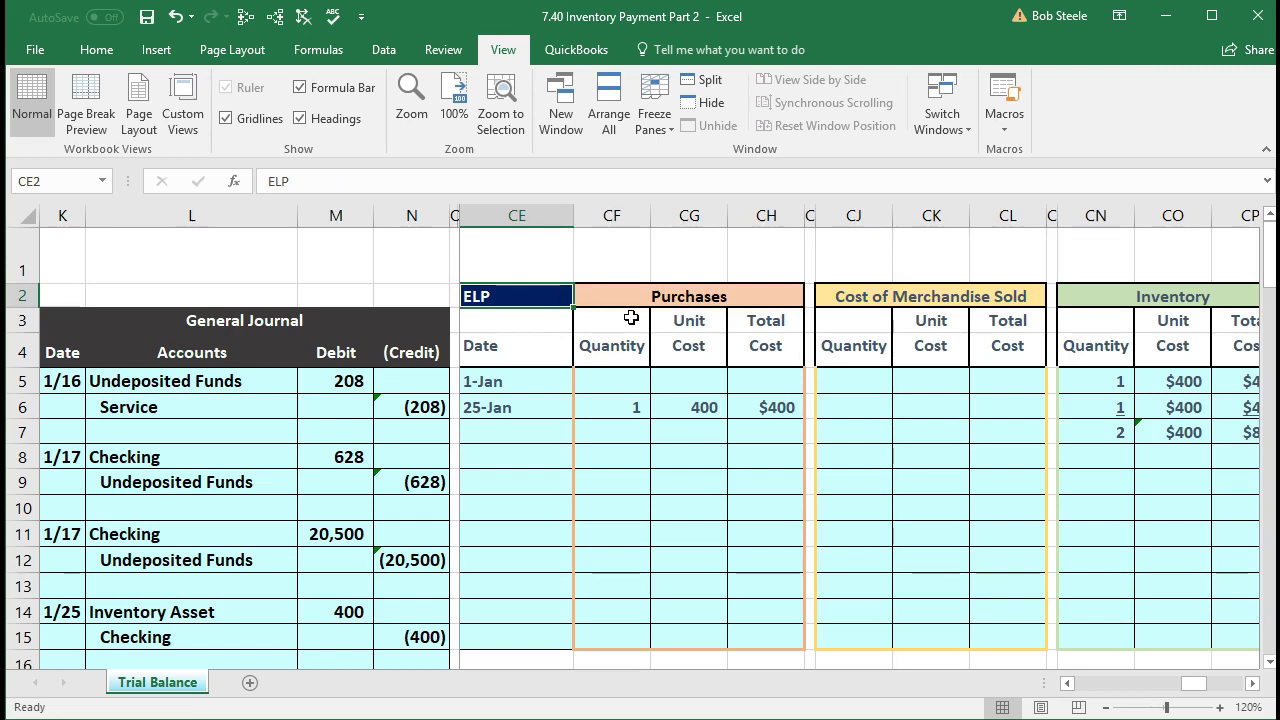
Look through the remaining inventory item cards, from ENLPBUNH3 and ERP93 through GTPROBK1 and GUSAM2 to WILDKAT.
{"action": "scroll", "coordinate": [540, 490], "scroll_direction": "down", "scroll_amount": 3}
{"action": "left_click", "coordinate": [540, 500]}
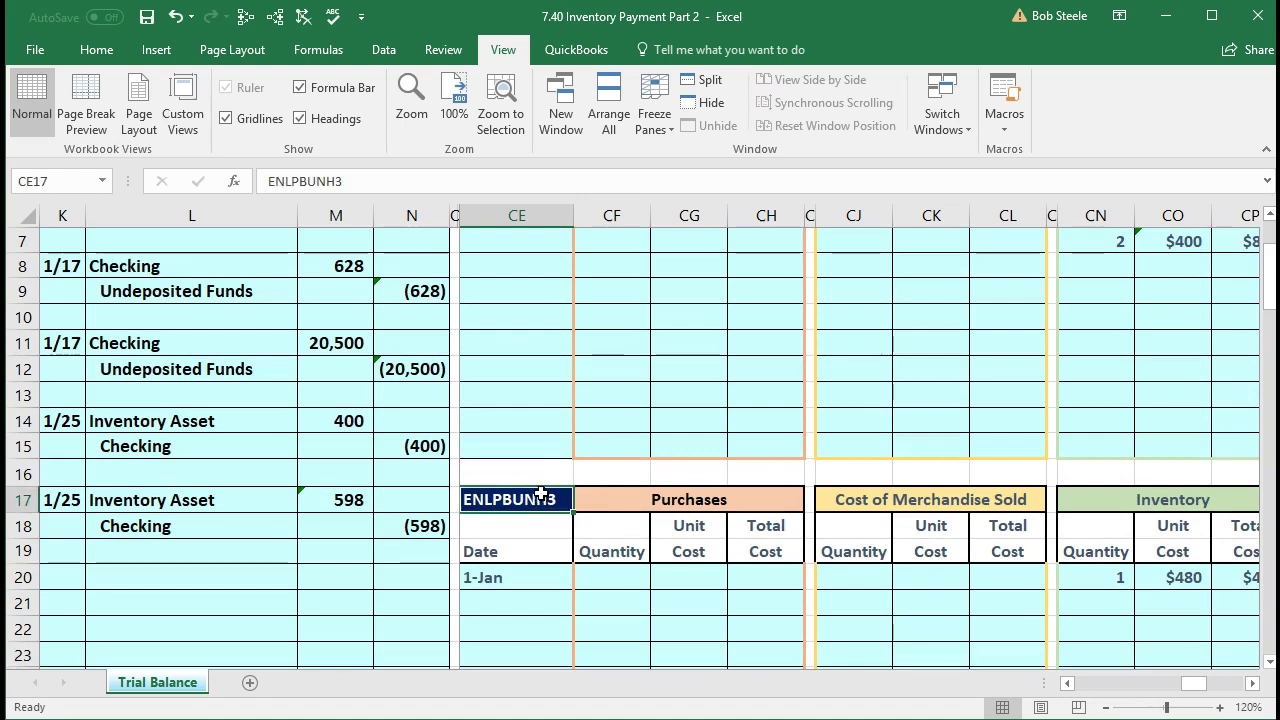
{"action": "scroll", "coordinate": [540, 485], "scroll_direction": "down", "scroll_amount": 2}
{"action": "scroll", "coordinate": [520, 490], "scroll_direction": "down", "scroll_amount": 1}
{"action": "left_click", "coordinate": [497, 538]}
{"action": "scroll", "coordinate": [497, 535], "scroll_direction": "down", "scroll_amount": 3}
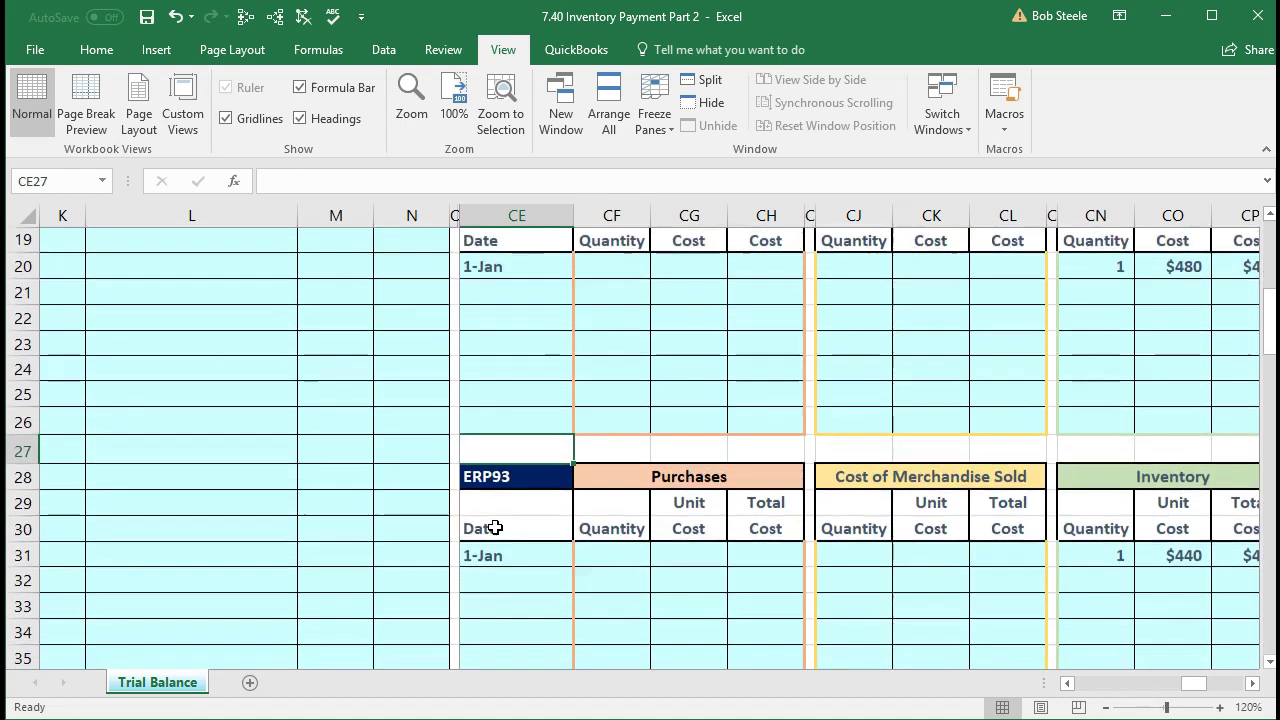
{"action": "scroll", "coordinate": [495, 527], "scroll_direction": "down", "scroll_amount": 1}
{"action": "left_click", "coordinate": [495, 527]}
{"action": "scroll", "coordinate": [503, 512], "scroll_direction": "down", "scroll_amount": 4}
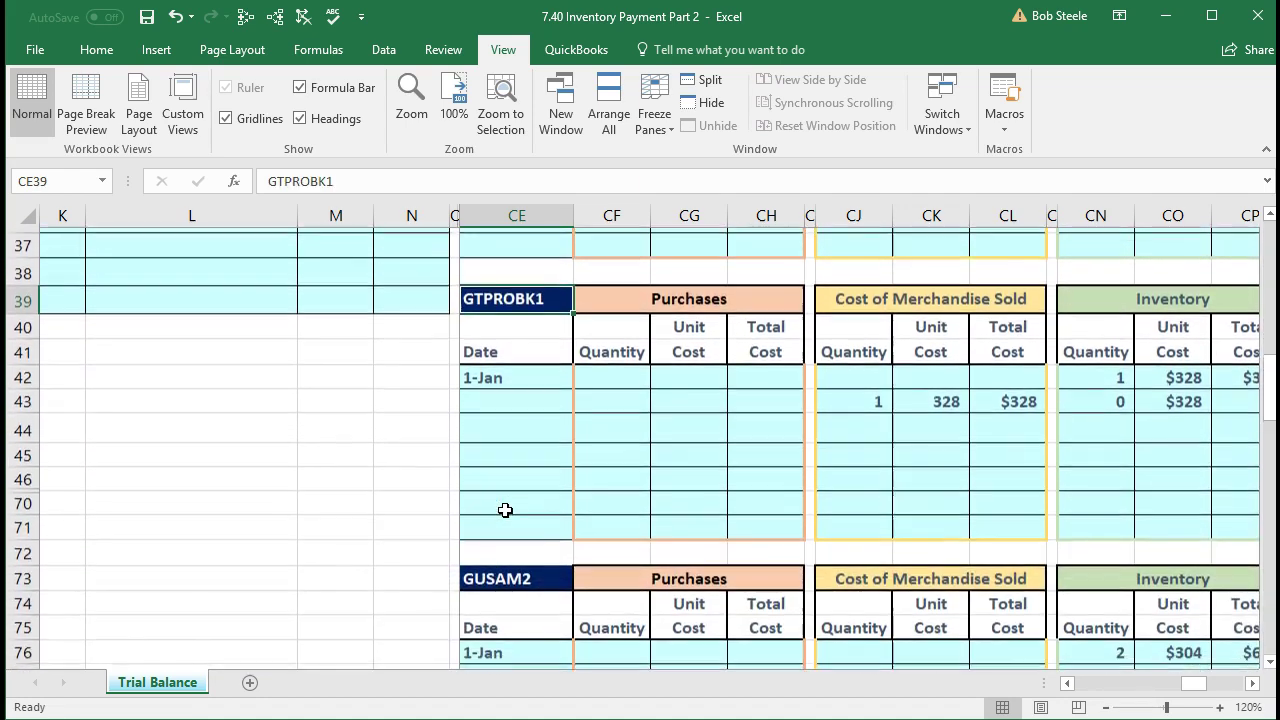
{"action": "left_click", "coordinate": [505, 510]}
{"action": "scroll", "coordinate": [505, 510], "scroll_direction": "down", "scroll_amount": 3}
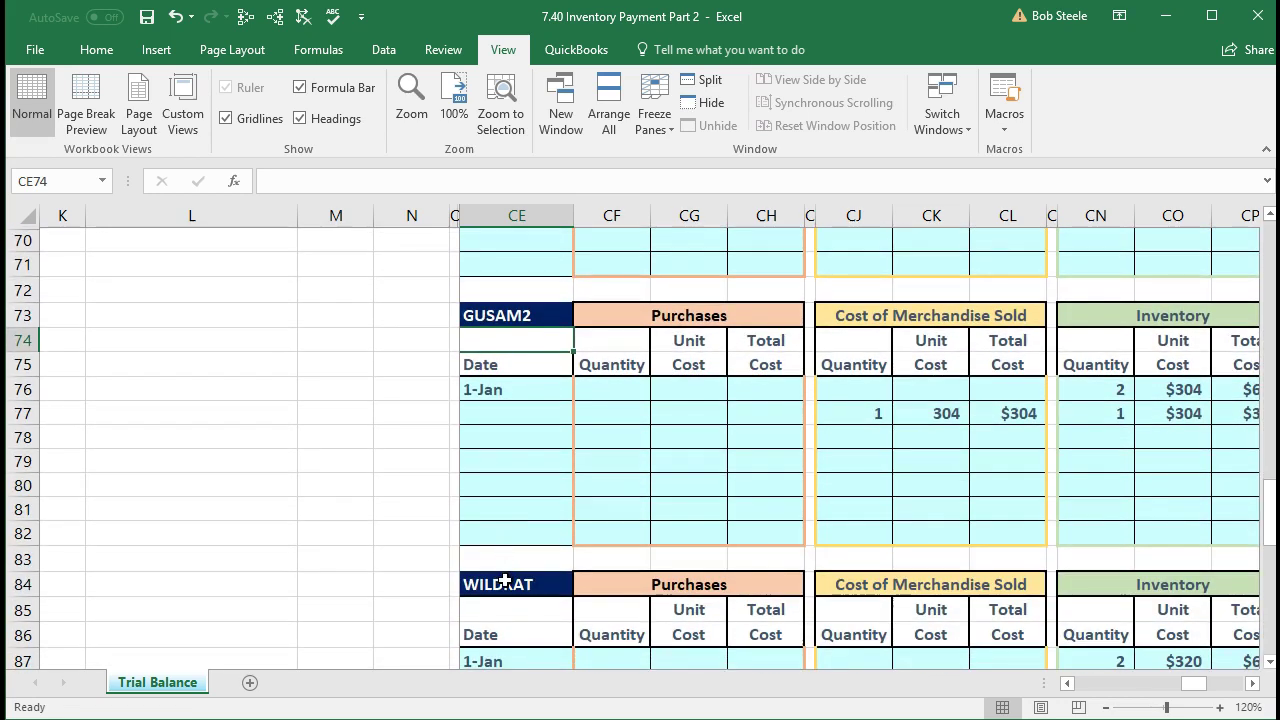
{"action": "left_click", "coordinate": [506, 580]}
{"action": "scroll", "coordinate": [504, 570], "scroll_direction": "down", "scroll_amount": 1}
{"action": "scroll", "coordinate": [503, 558], "scroll_direction": "down", "scroll_amount": 4}
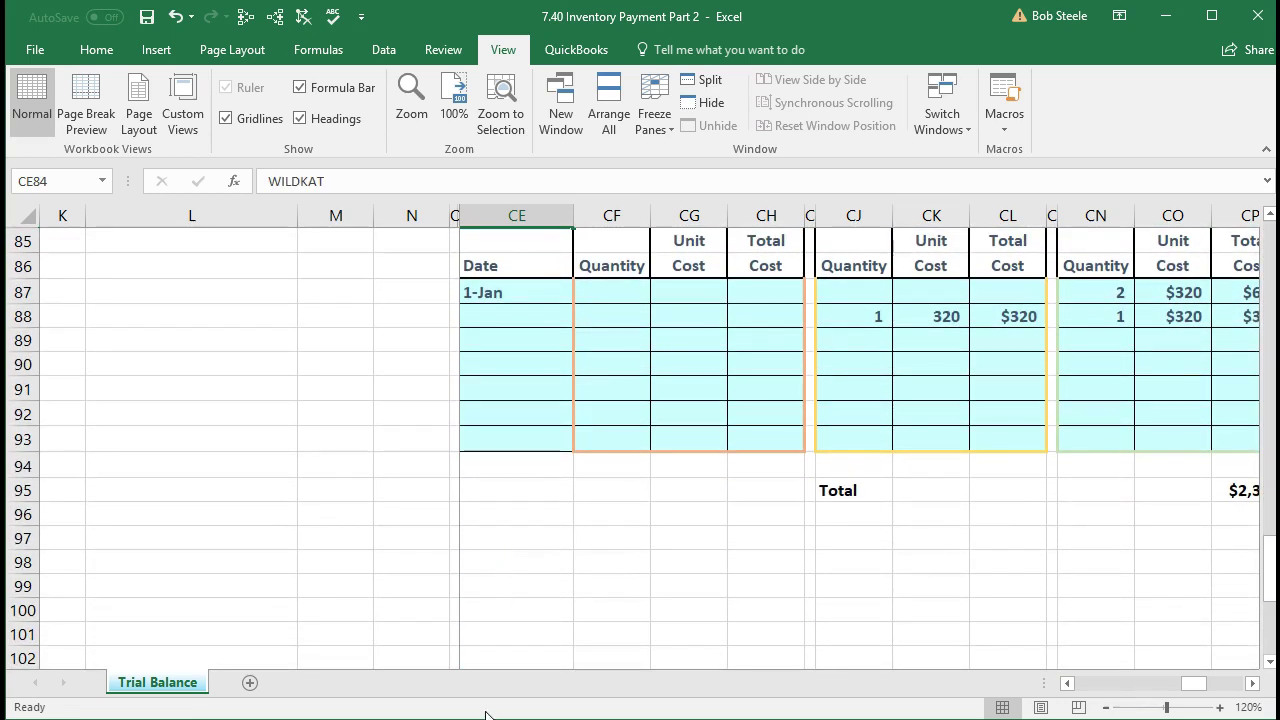
Examine the blank GSB inventory card headed in CE95, below the WILDKAT card.
{"action": "scroll", "coordinate": [403, 514], "scroll_direction": "down", "scroll_amount": 2}
{"action": "left_click", "coordinate": [689, 636]}
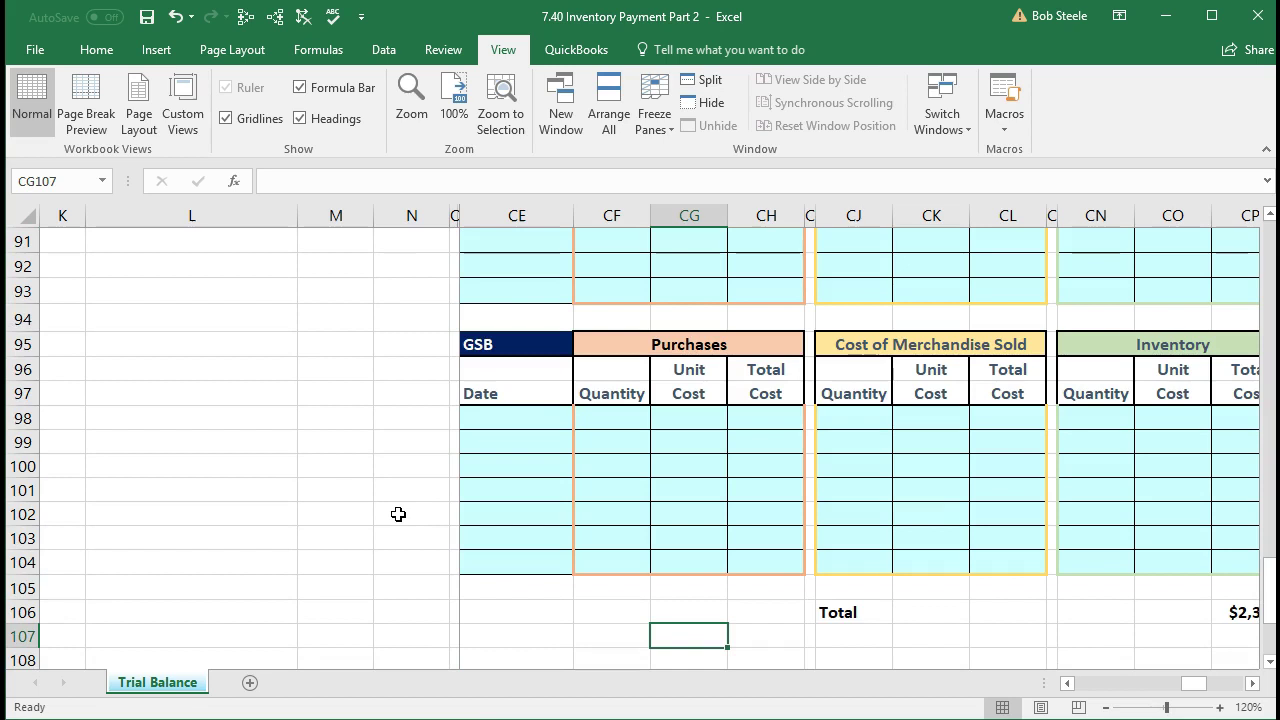
{"action": "left_click", "coordinate": [500, 352]}
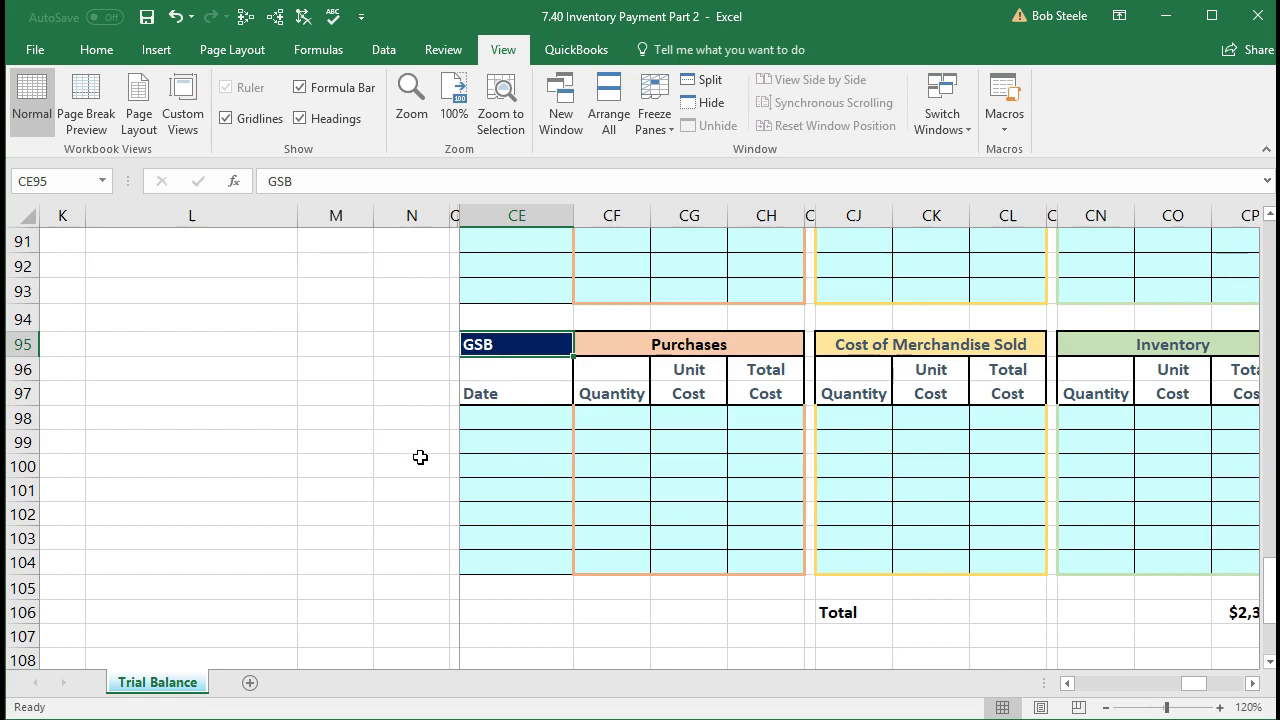
{"action": "scroll", "coordinate": [420, 457], "scroll_direction": "up", "scroll_amount": 1}
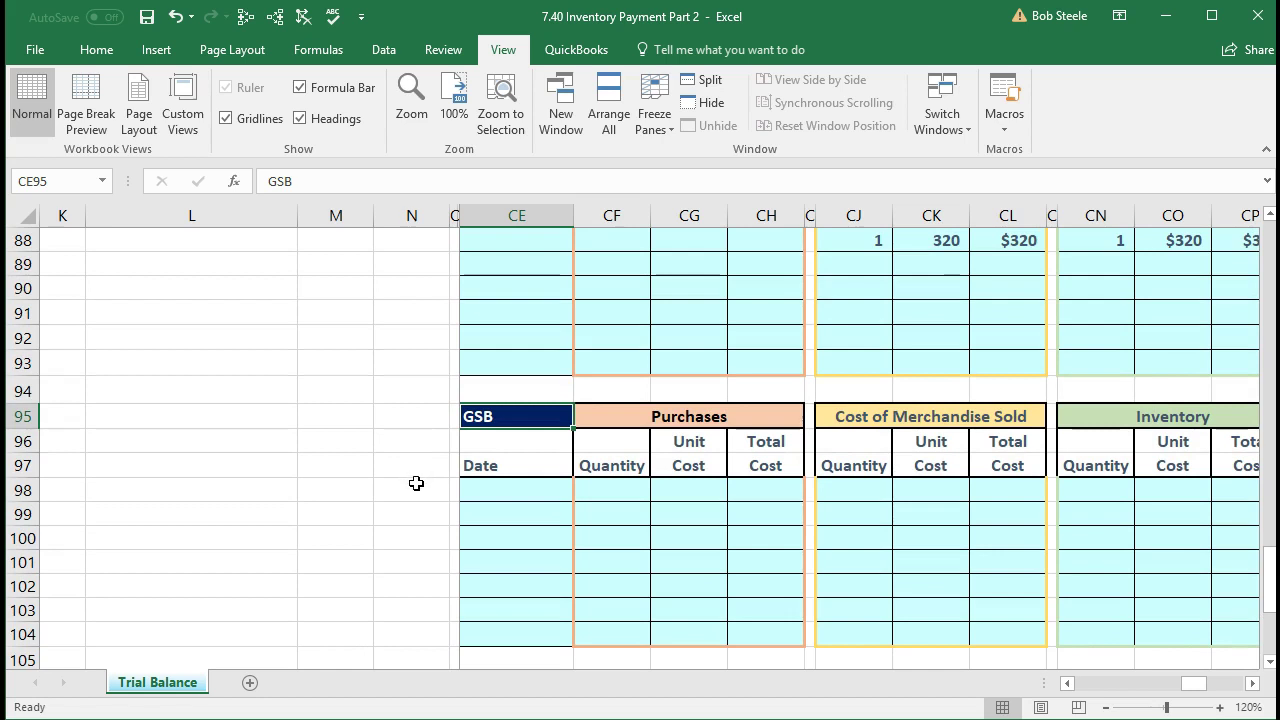
{"action": "scroll", "coordinate": [416, 485], "scroll_direction": "up", "scroll_amount": 2}
{"action": "scroll", "coordinate": [420, 470], "scroll_direction": "down", "scroll_amount": 1}
{"action": "left_click", "coordinate": [470, 364]}
{"action": "scroll", "coordinate": [393, 395], "scroll_direction": "down", "scroll_amount": 1}
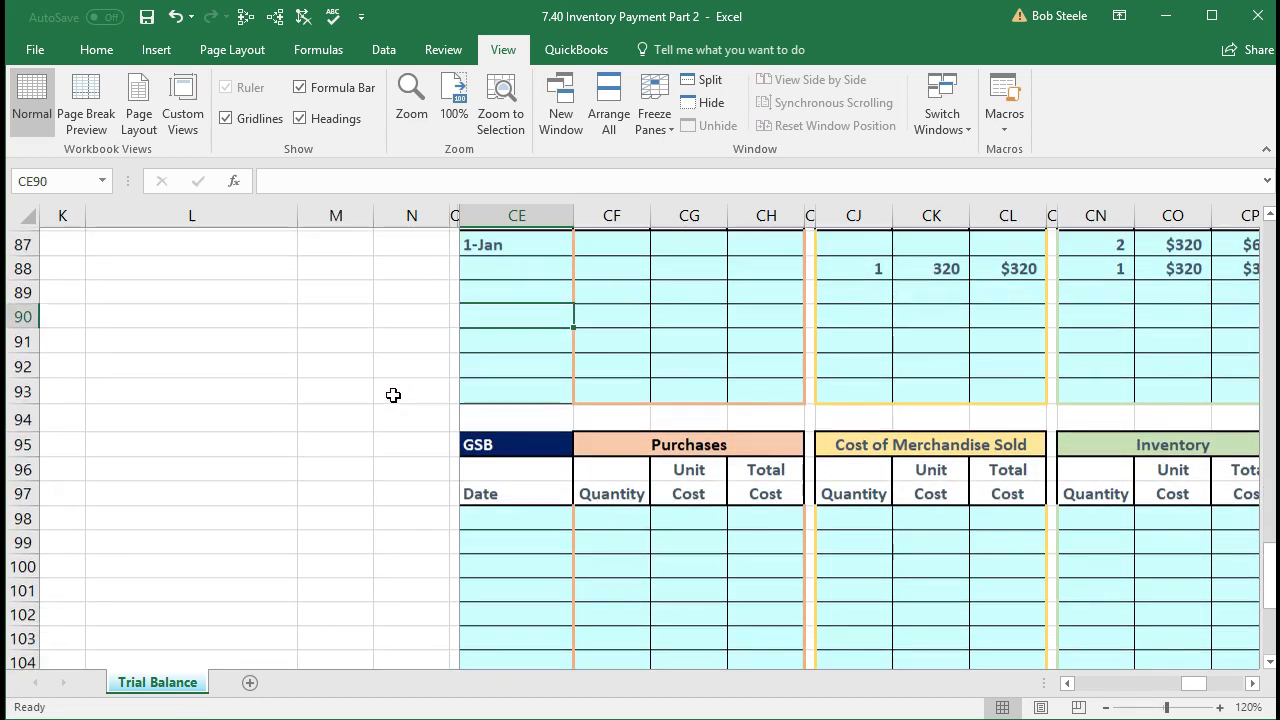
{"action": "scroll", "coordinate": [393, 395], "scroll_direction": "down", "scroll_amount": 1}
{"action": "left_click", "coordinate": [468, 418]}
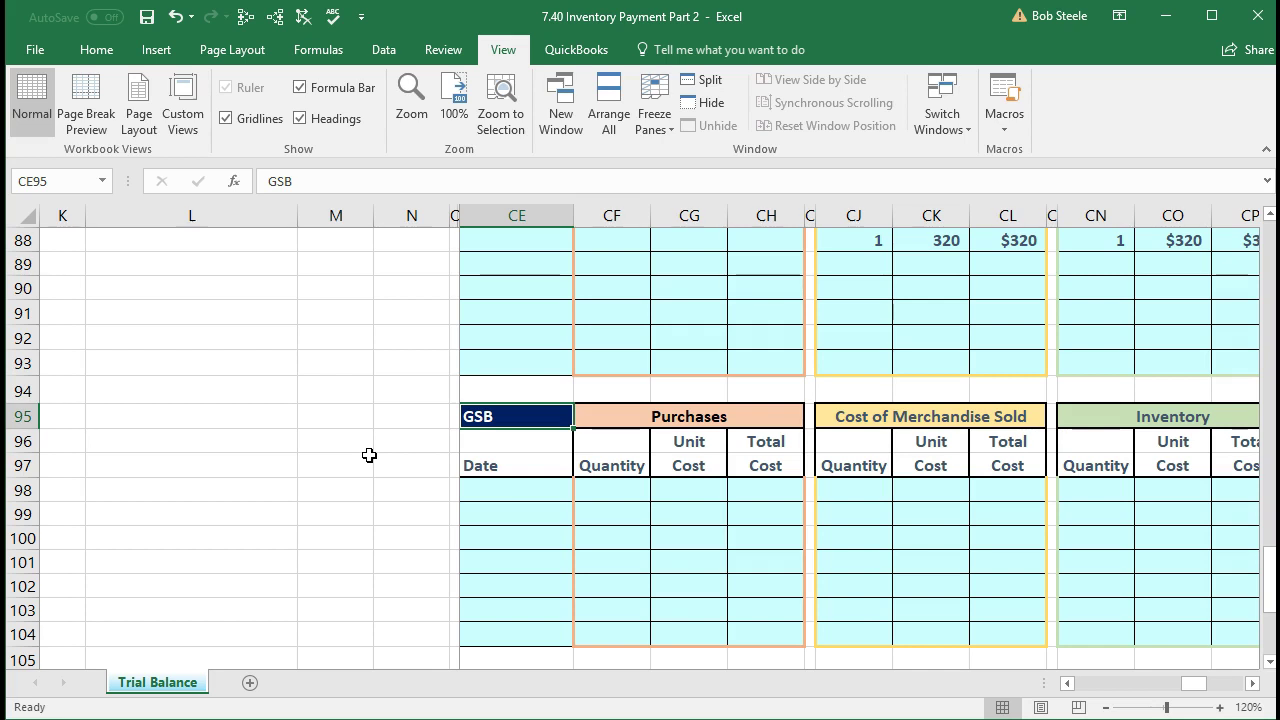
Enter the date 1/25 in cell CE98, the first row of the GSB inventory card.
{"action": "left_click", "coordinate": [501, 488]}
{"action": "scroll", "coordinate": [501, 488], "scroll_direction": "up", "scroll_amount": 3}
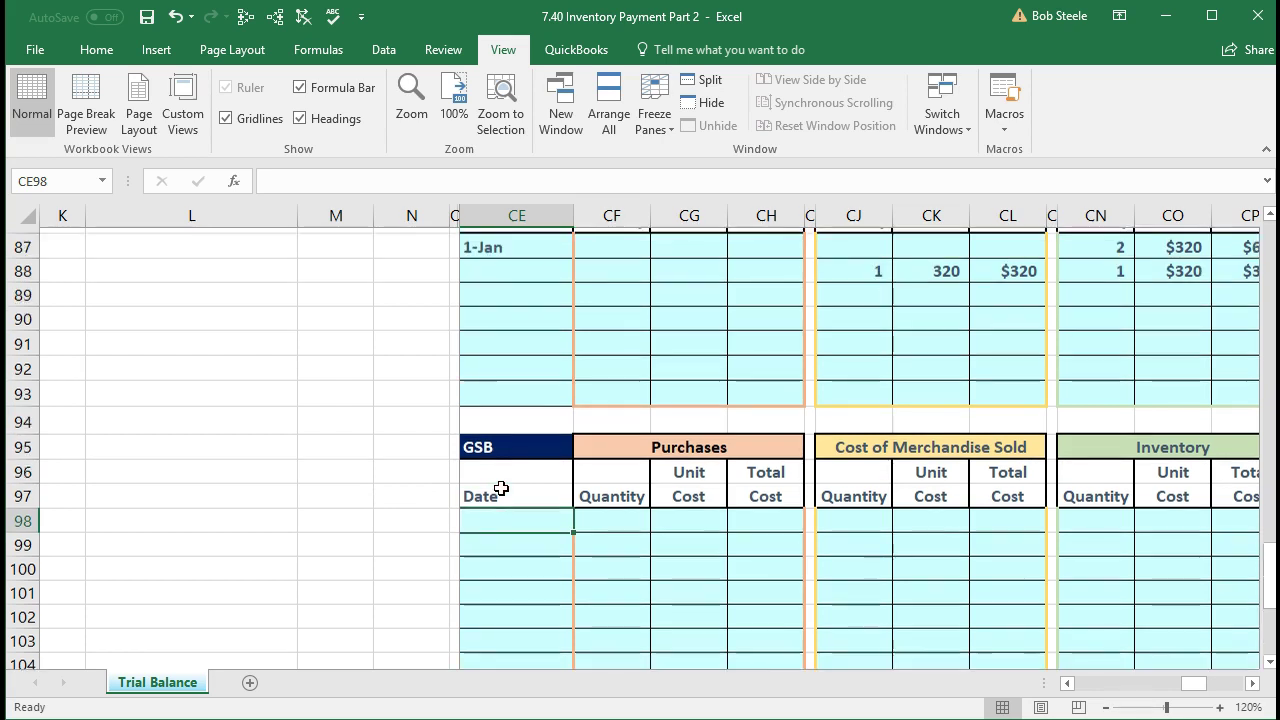
{"action": "scroll", "coordinate": [501, 488], "scroll_direction": "up", "scroll_amount": 1}
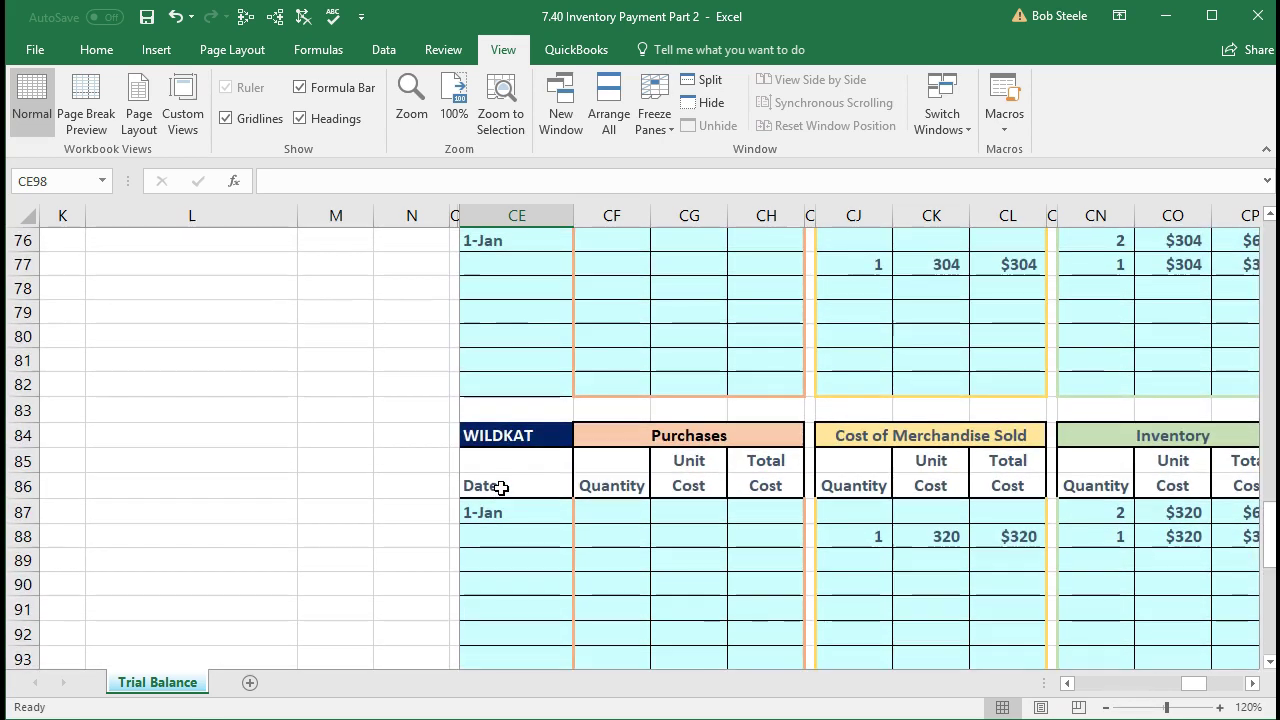
{"action": "scroll", "coordinate": [501, 488], "scroll_direction": "down", "scroll_amount": 3}
{"action": "scroll", "coordinate": [501, 488], "scroll_direction": "down", "scroll_amount": 1}
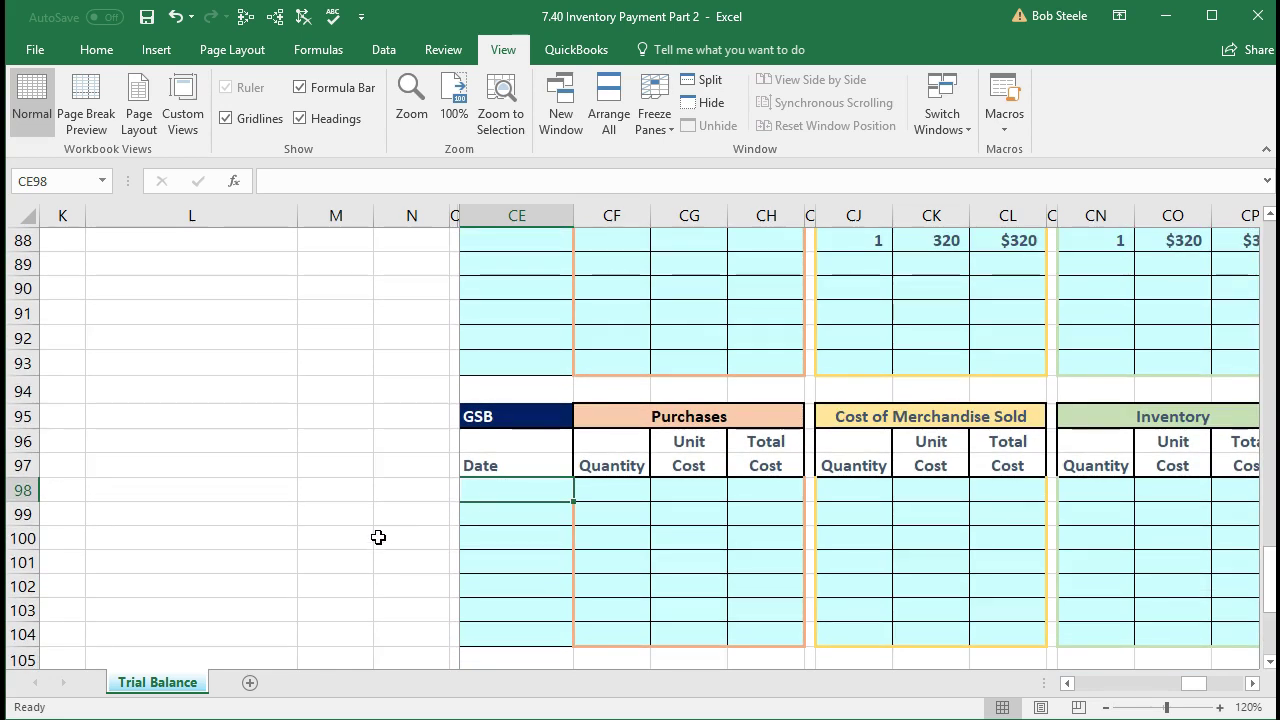
{"action": "type", "text": "1/25"}
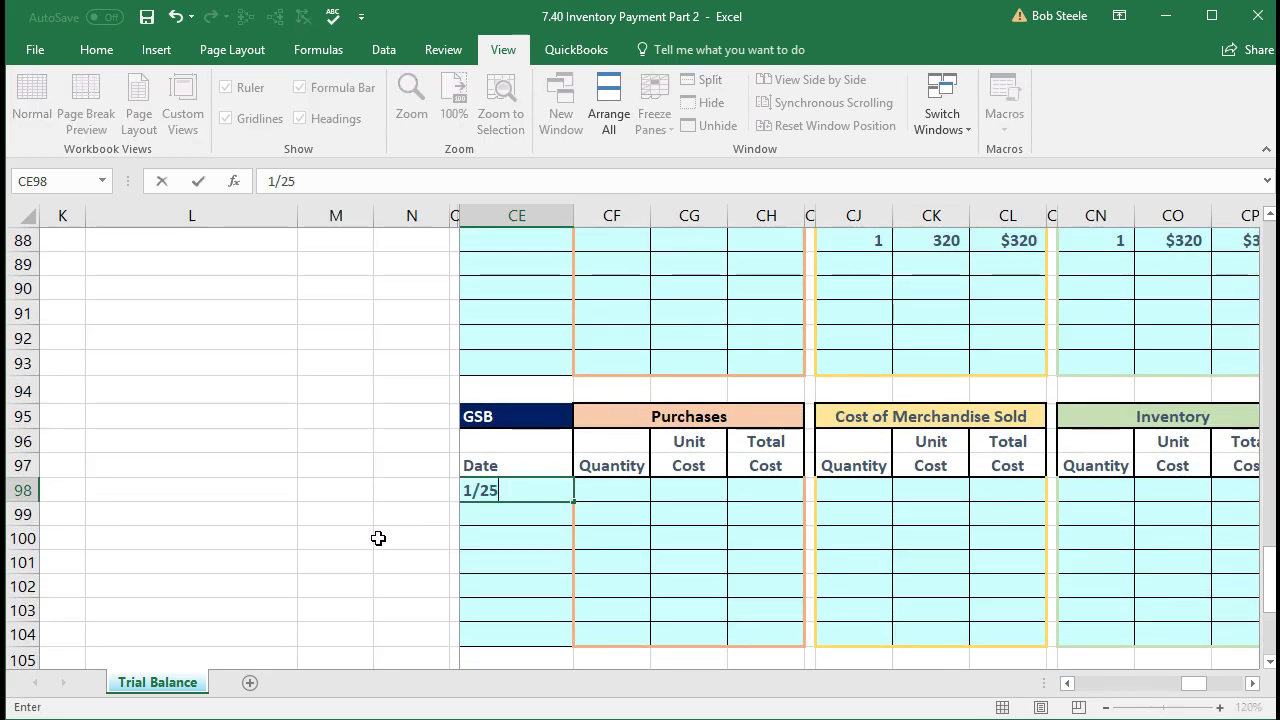
{"action": "key", "text": "Return"}
Record a purchase quantity of 1 and a unit cost of 598 in CF98 and CG98 of the GSB card.
{"action": "key", "text": "Right"}
{"action": "key", "text": "Up"}
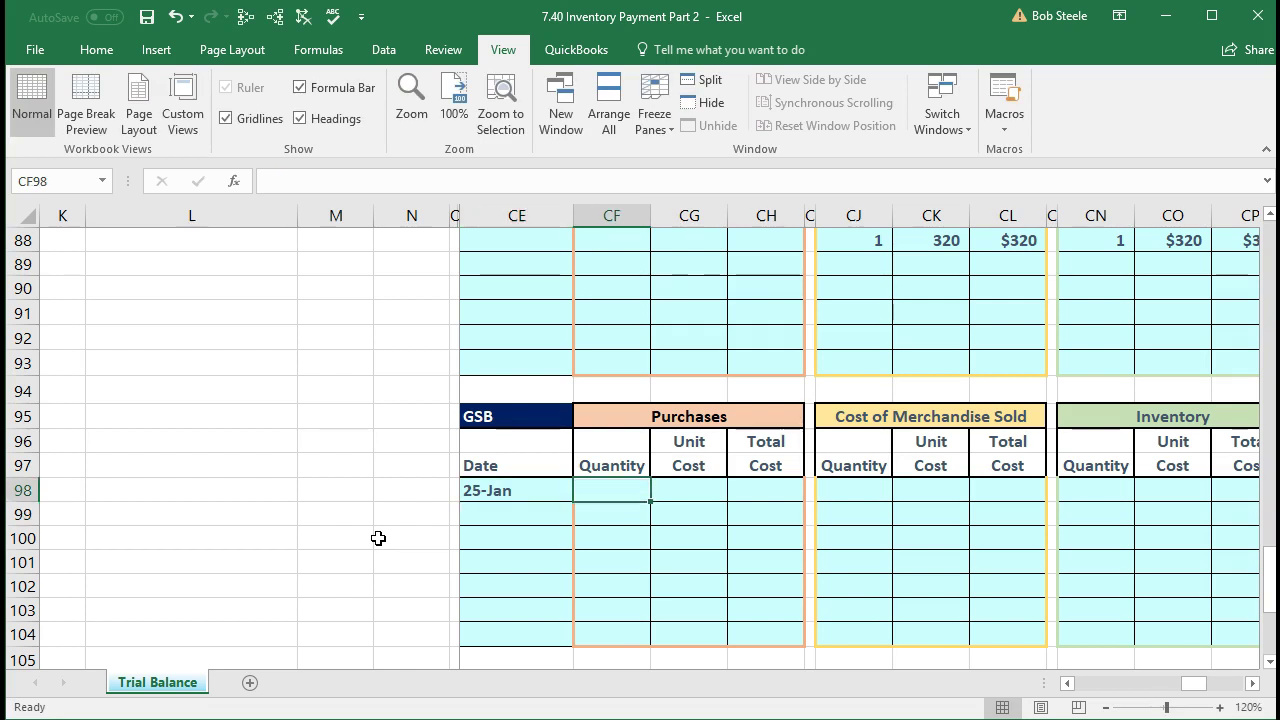
{"action": "type", "text": "1"}
{"action": "key", "text": "Tab"}
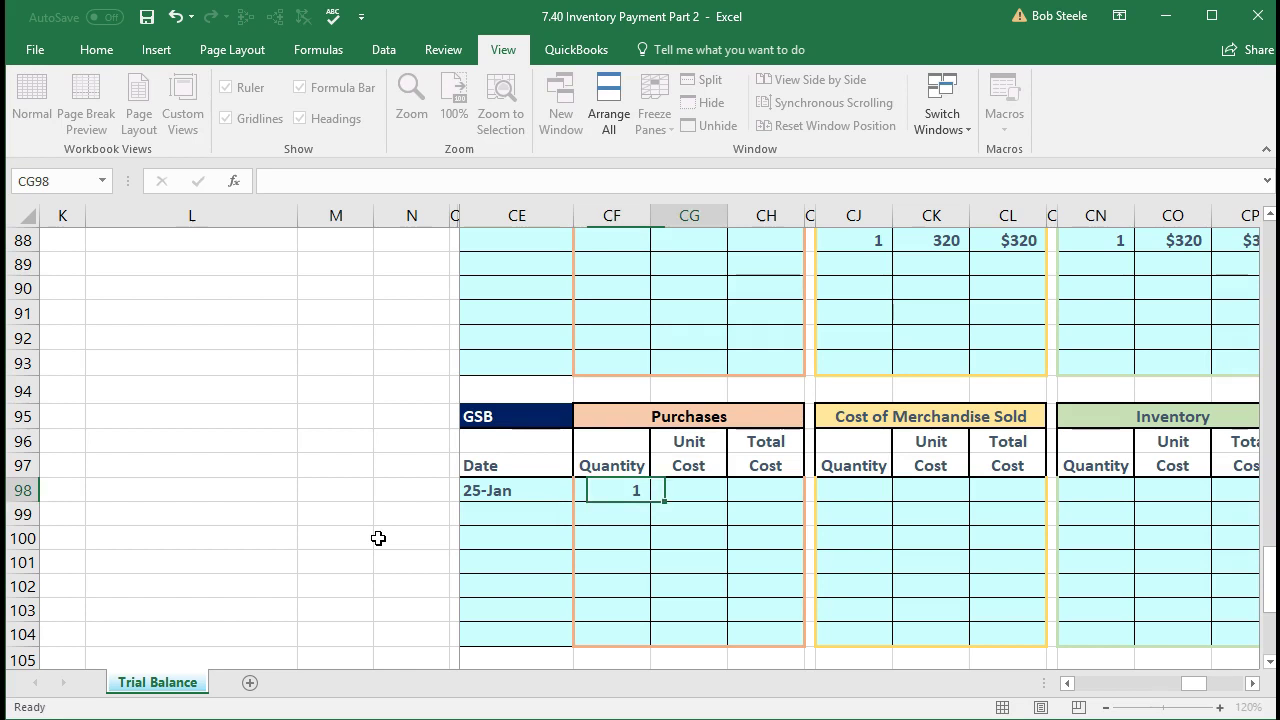
{"action": "type", "text": "598"}
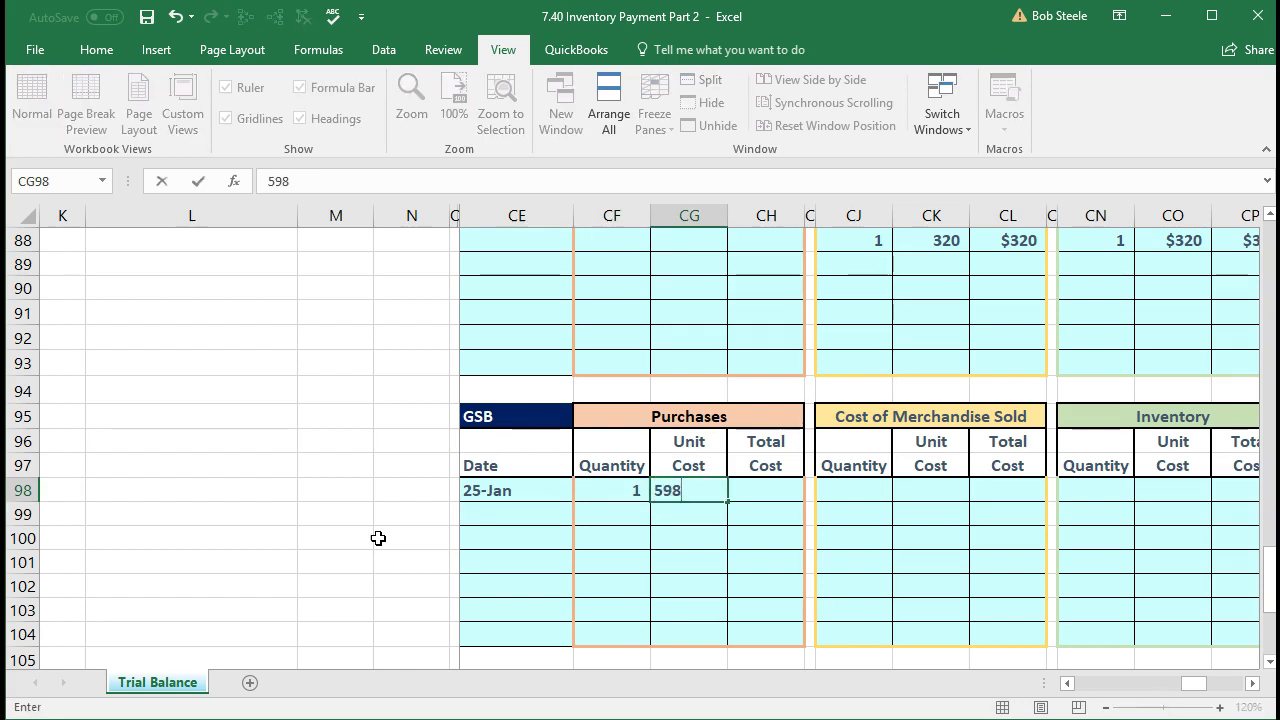
{"action": "key", "text": "Tab"}
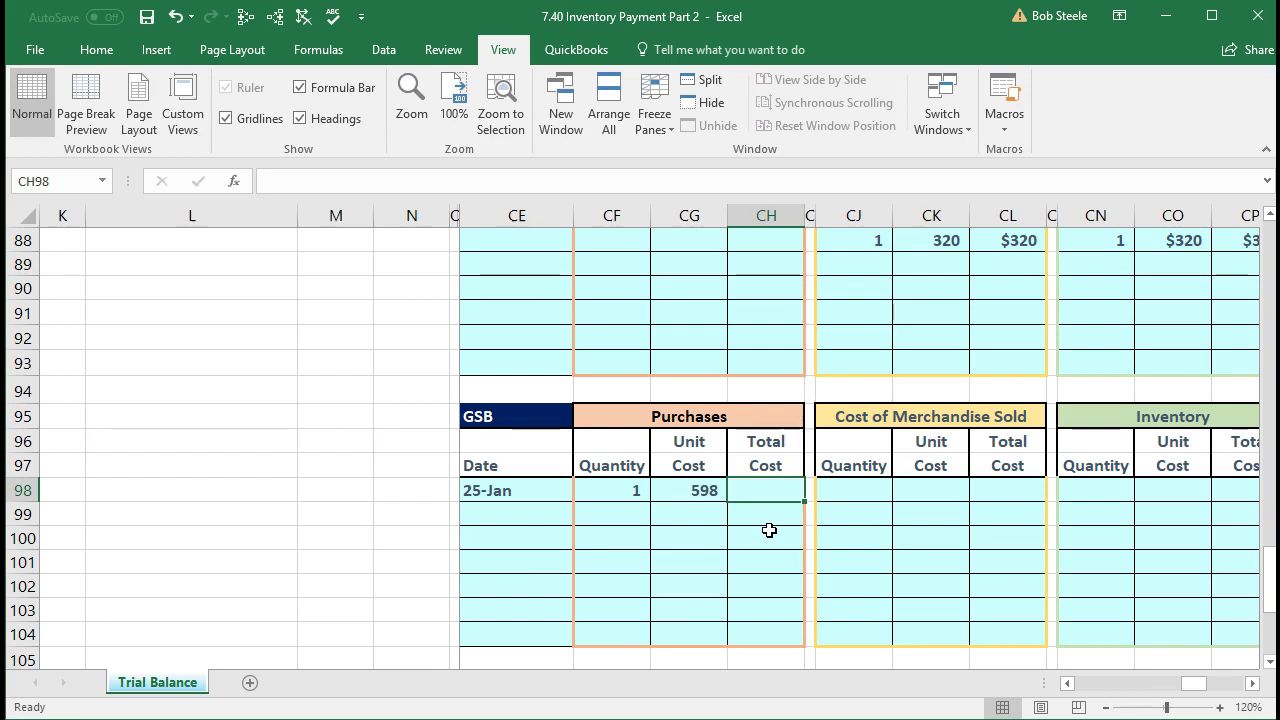
Calculate the purchase's total cost in CH98 with the formula =CF98*CG98.
{"action": "type", "text": "="}
{"action": "left_click", "coordinate": [616, 488]}
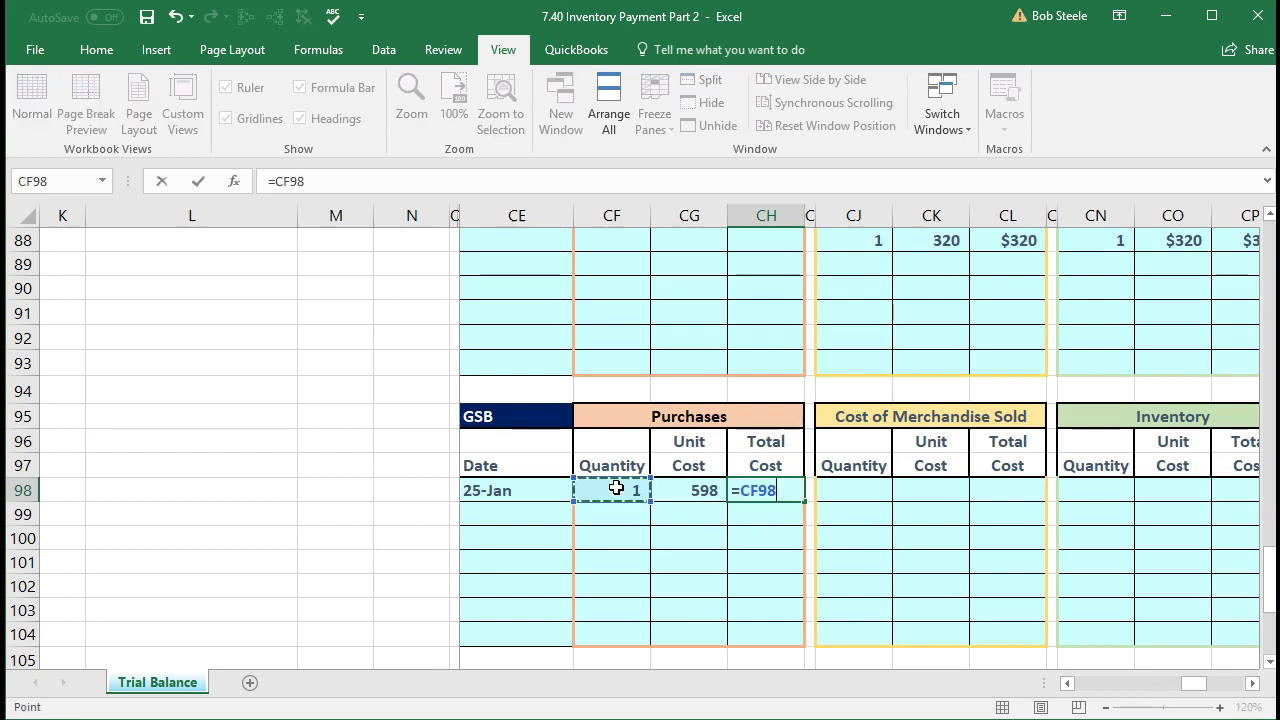
{"action": "type", "text": "*"}
{"action": "left_click", "coordinate": [688, 490]}
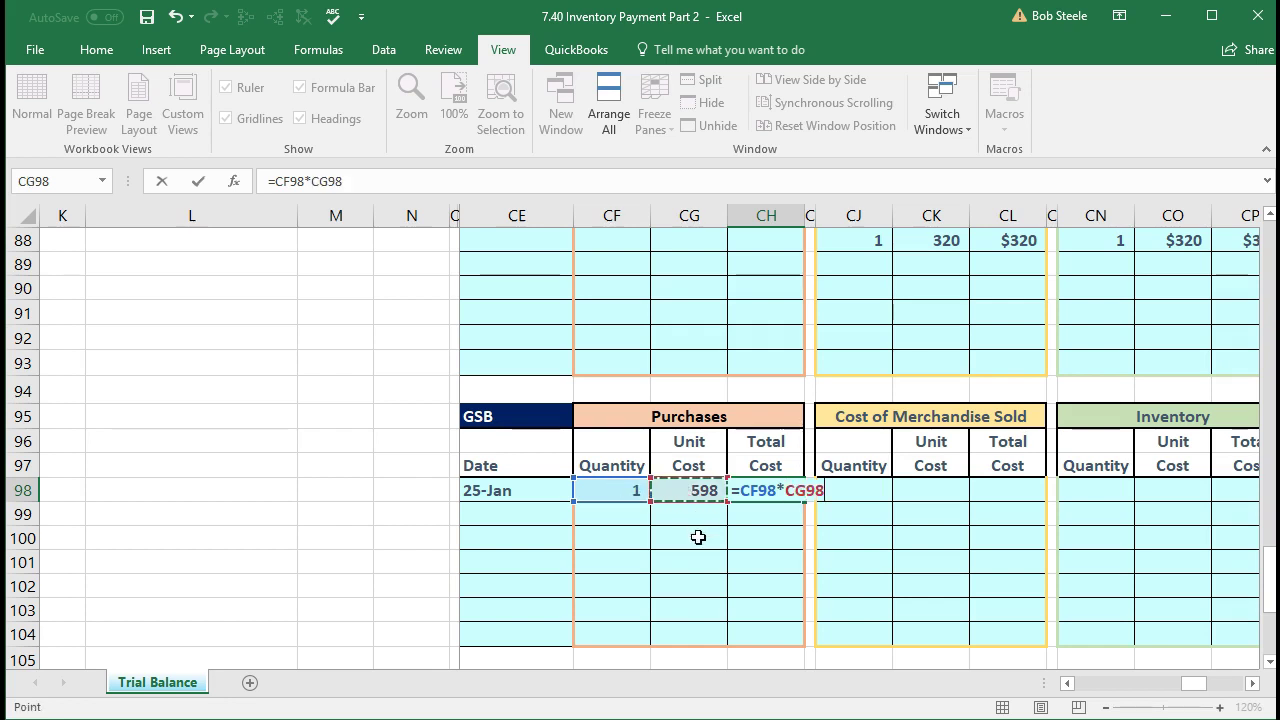
{"action": "key", "text": "Return"}
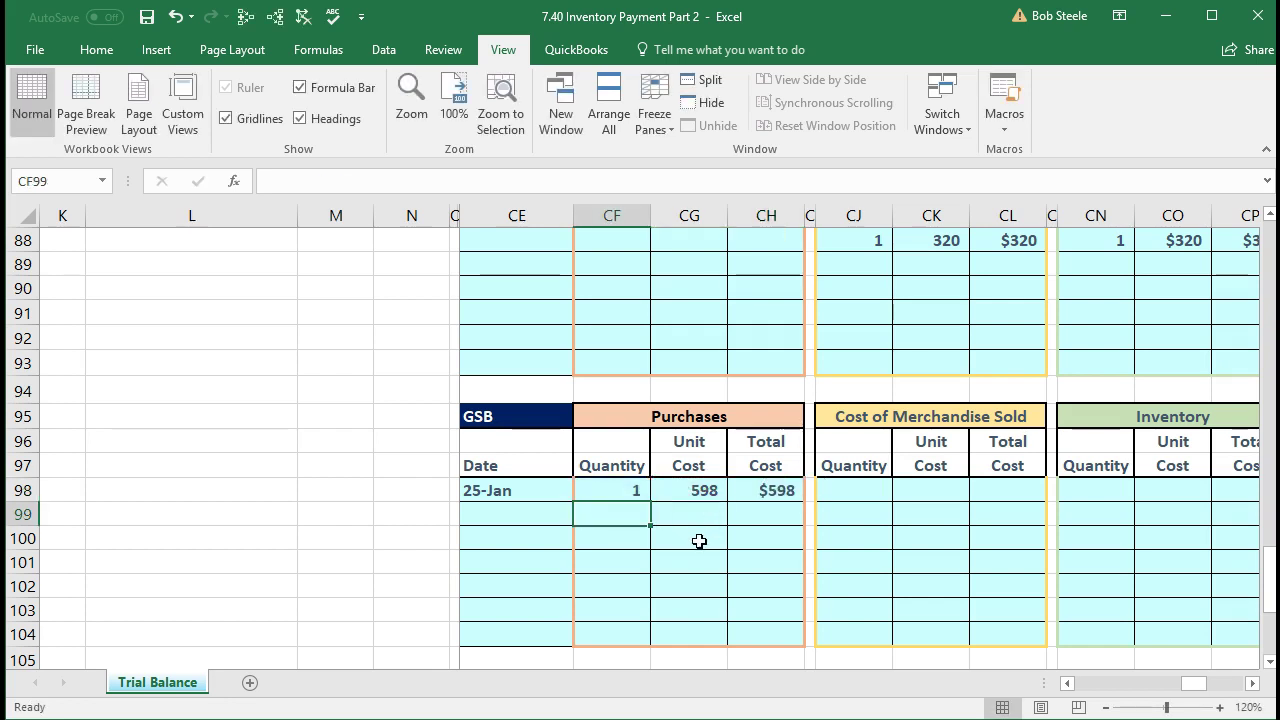
Link the GSB card's Inventory quantity in CN98 to the purchased quantity with =CF98.
{"action": "key", "text": "Right"}
{"action": "key", "text": "Right"}
{"action": "key", "text": "Right"}
{"action": "key", "text": "Right"}
{"action": "key", "text": "Right"}
{"action": "key", "text": "Right"}
{"action": "key", "text": "Right"}
{"action": "key", "text": "Right"}
{"action": "key", "text": "Right"}
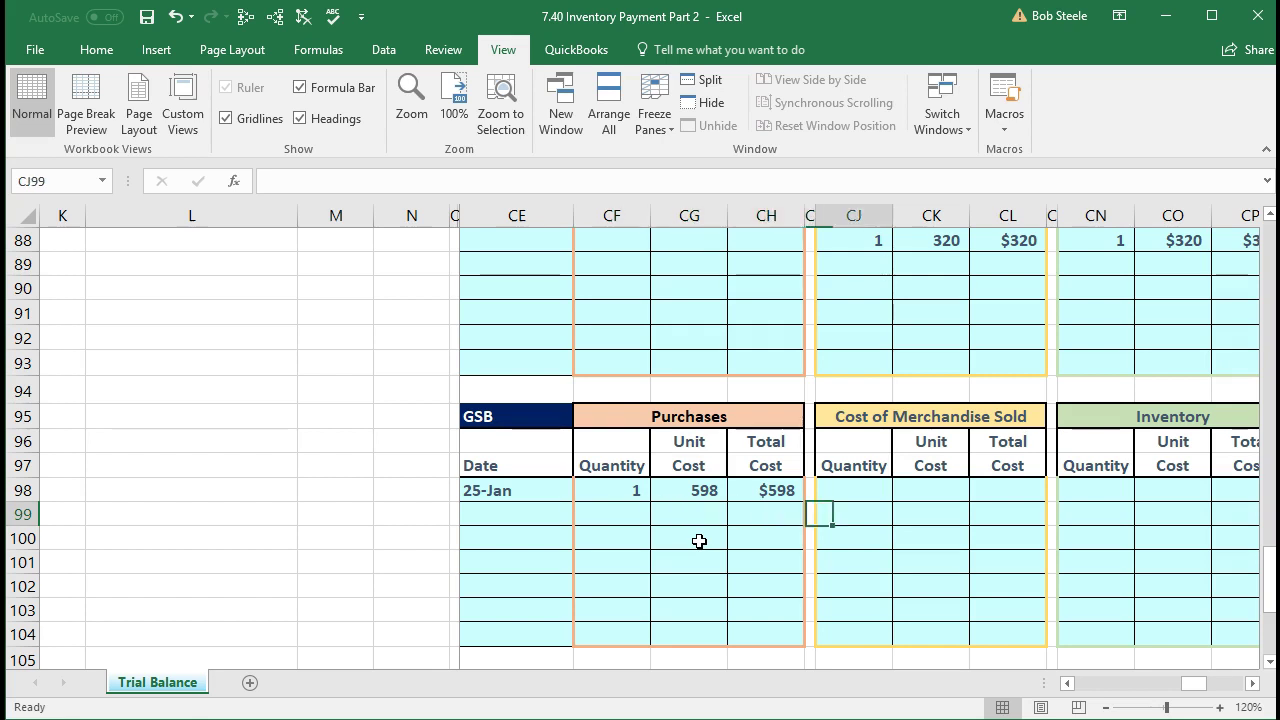
{"action": "key", "text": "Right"}
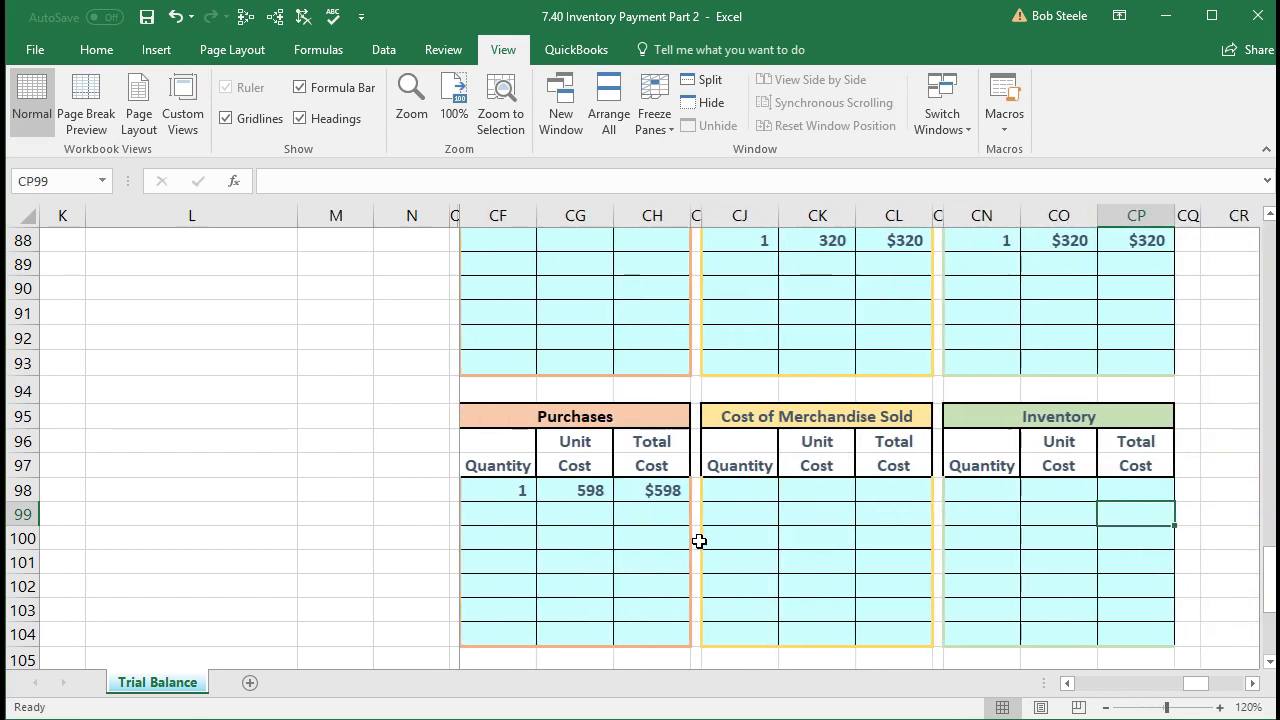
{"action": "key", "text": "Up"}
{"action": "key", "text": "Left"}
{"action": "key", "text": "Left"}
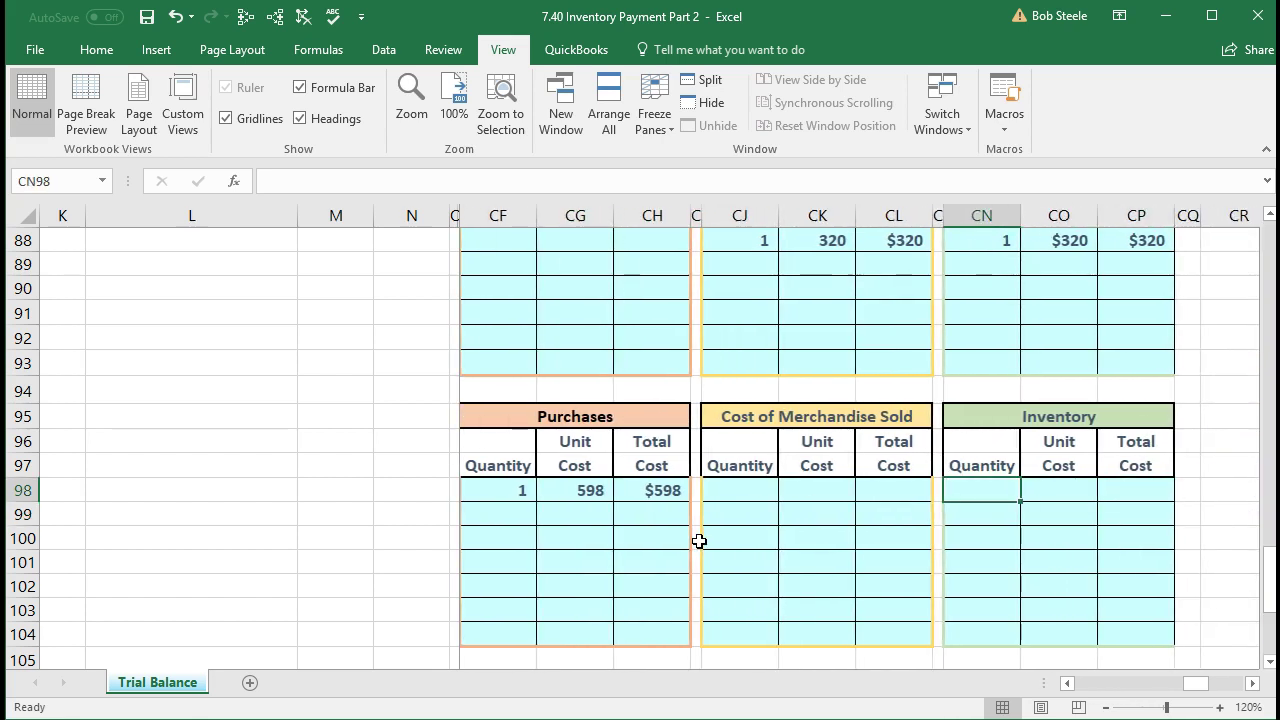
{"action": "type", "text": "="}
{"action": "key", "text": "Left"}
{"action": "key", "text": "Left"}
{"action": "key", "text": "Left"}
{"action": "key", "text": "Left"}
{"action": "key", "text": "Left"}
{"action": "key", "text": "Left"}
{"action": "key", "text": "Left"}
{"action": "key", "text": "Left"}
{"action": "key", "text": "Return"}
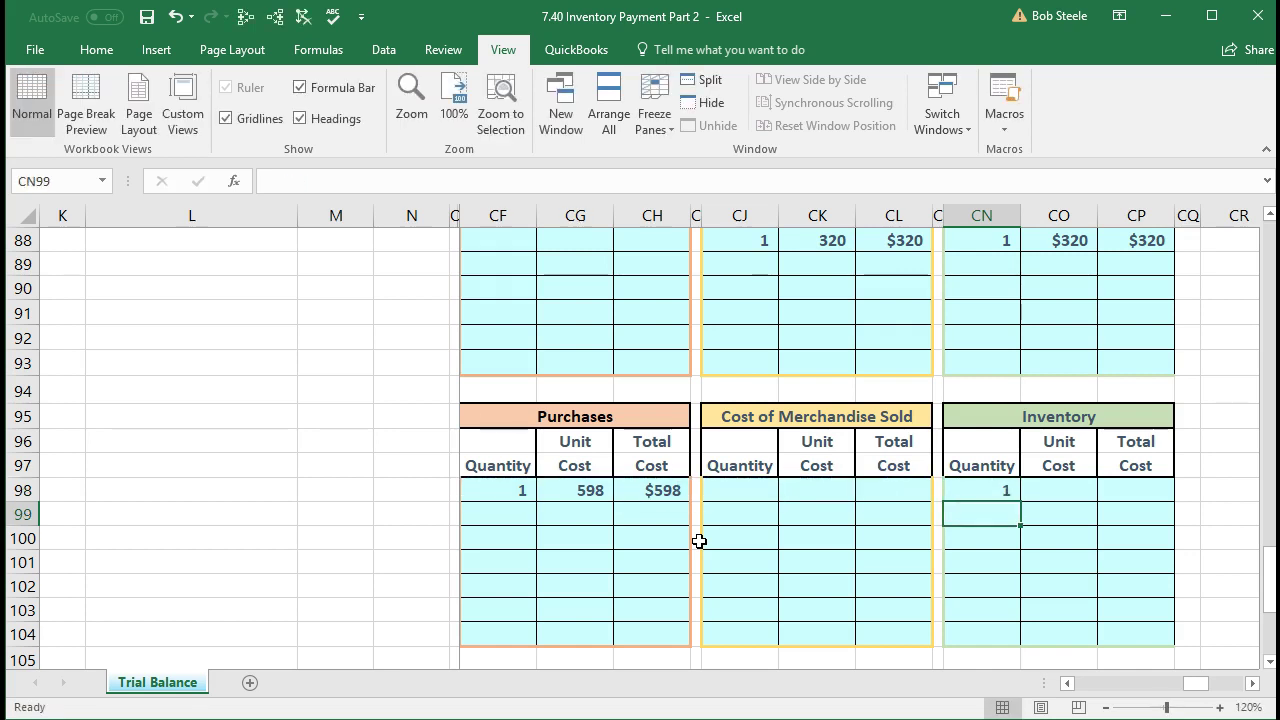
Fill the Inventory unit cost in CO98 from the Purchases section with =CH98.
{"action": "key", "text": "Right"}
{"action": "key", "text": "Up"}
{"action": "type", "text": "="}
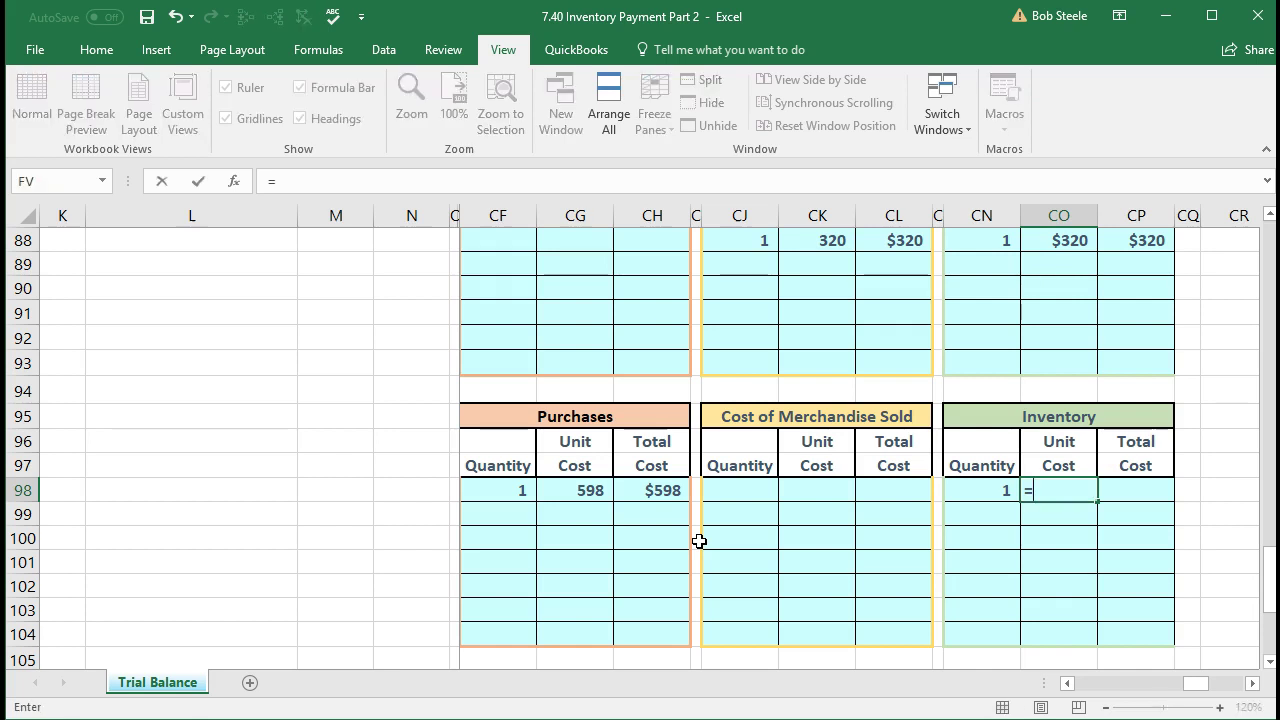
{"action": "key", "text": "Left"}
{"action": "key", "text": "Left"}
{"action": "key", "text": "Left"}
{"action": "key", "text": "Left"}
{"action": "key", "text": "Left"}
{"action": "key", "text": "Left"}
{"action": "key", "text": "Left"}
{"action": "key", "text": "Left"}
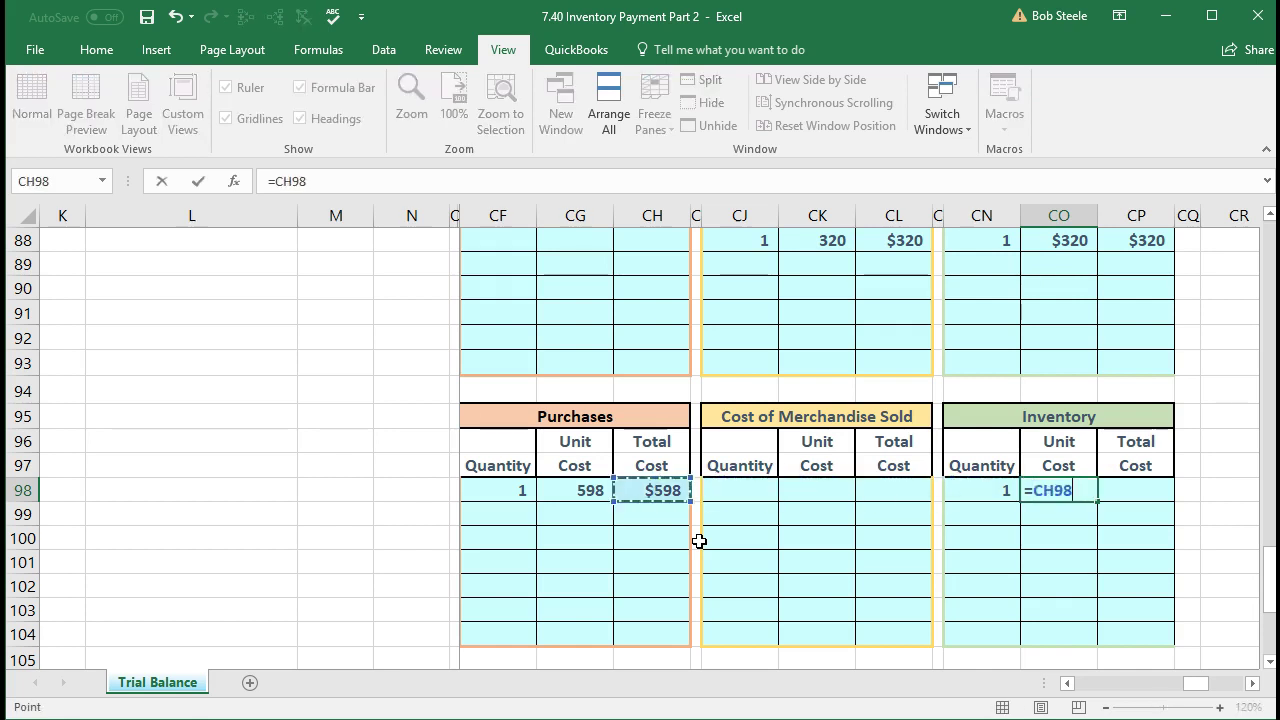
{"action": "key", "text": "Return"}
Calculate the Inventory total cost in CP98 with the formula =CN98*CO98.
{"action": "key", "text": "Right"}
{"action": "key", "text": "Up"}
{"action": "type", "text": "="}
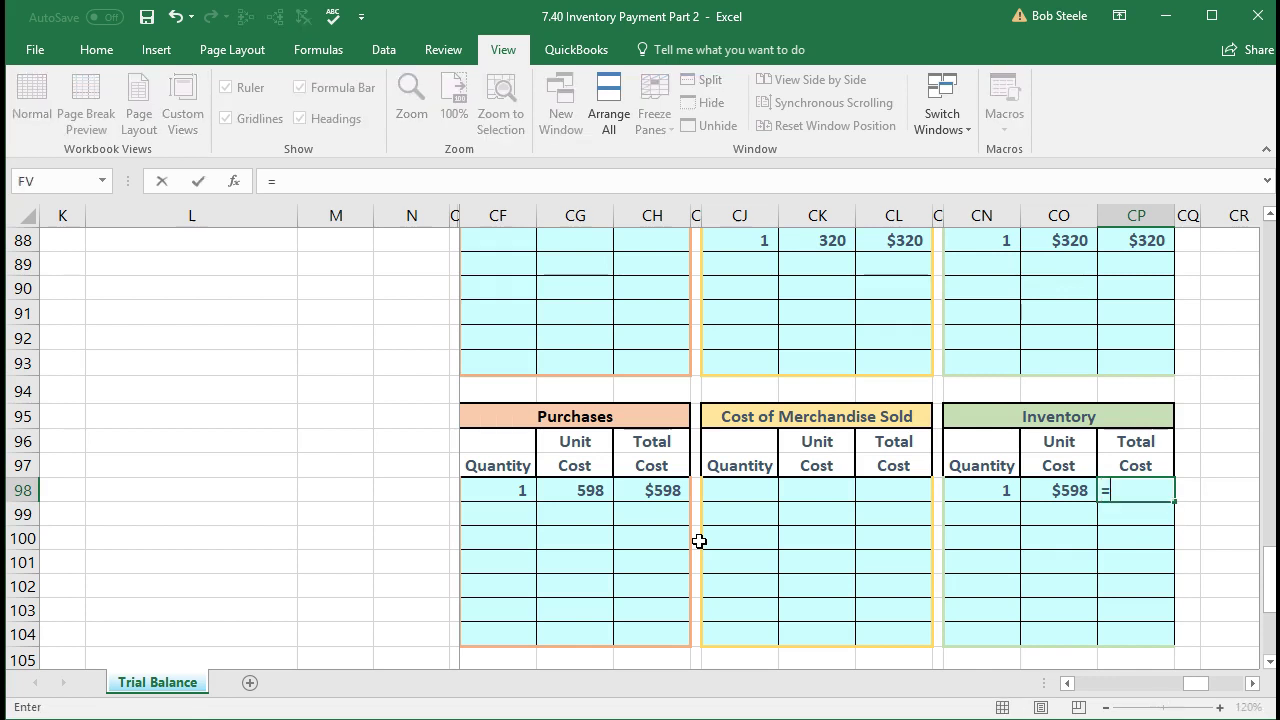
{"action": "left_click", "coordinate": [960, 488]}
{"action": "type", "text": "*"}
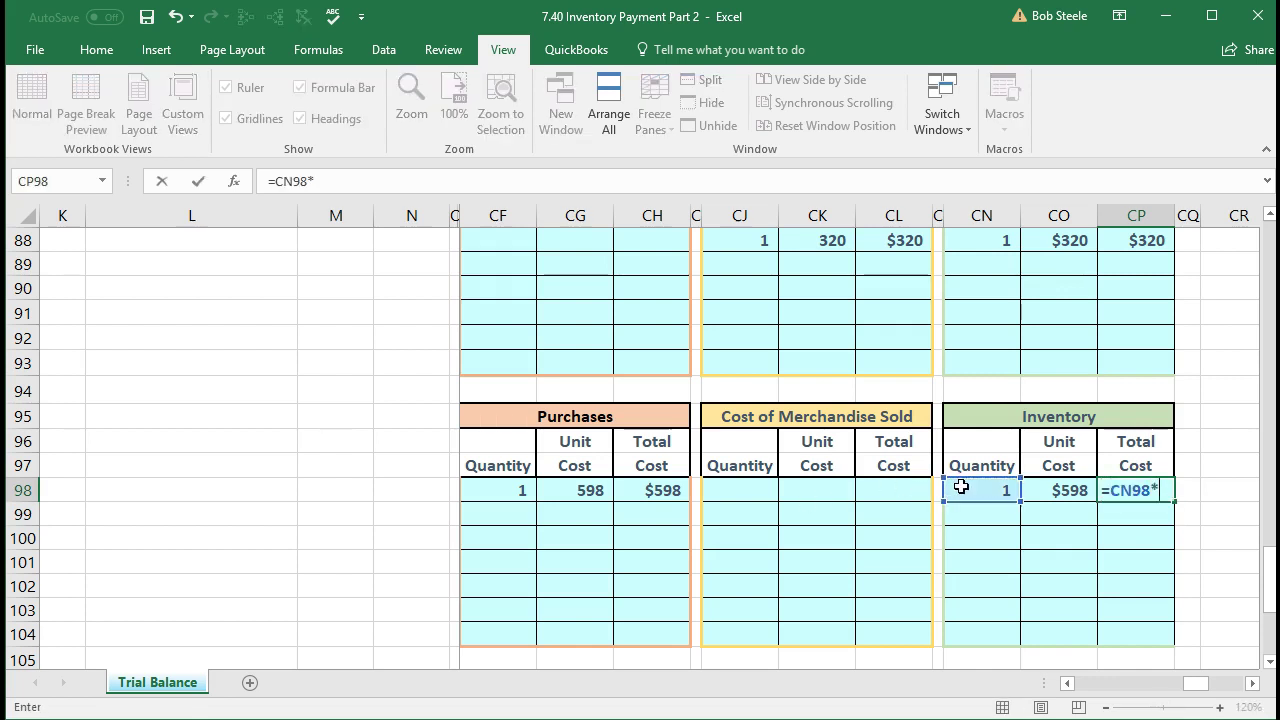
{"action": "left_click", "coordinate": [1051, 491]}
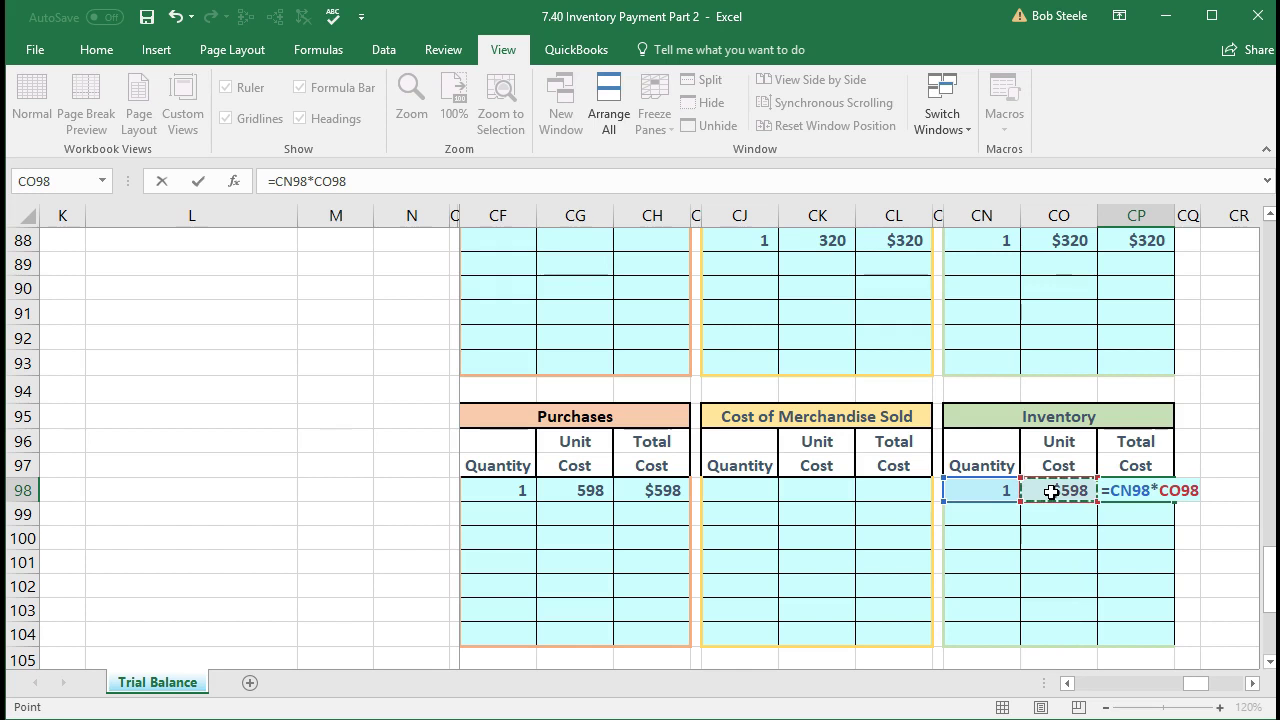
{"action": "key", "text": "Return"}
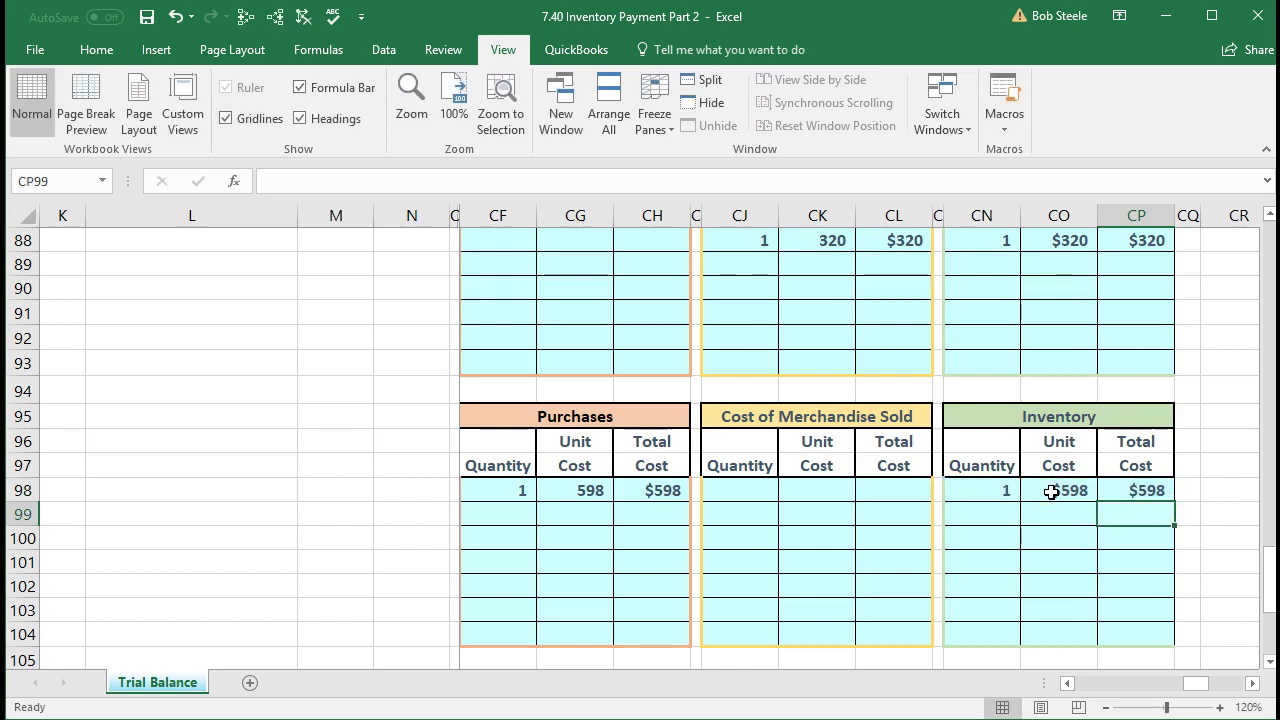
Compare the GSB card's Purchases entry in row 98 with its Inventory balance.
{"action": "left_click_drag", "start_coordinate": [508, 491], "coordinate": [655, 493]}
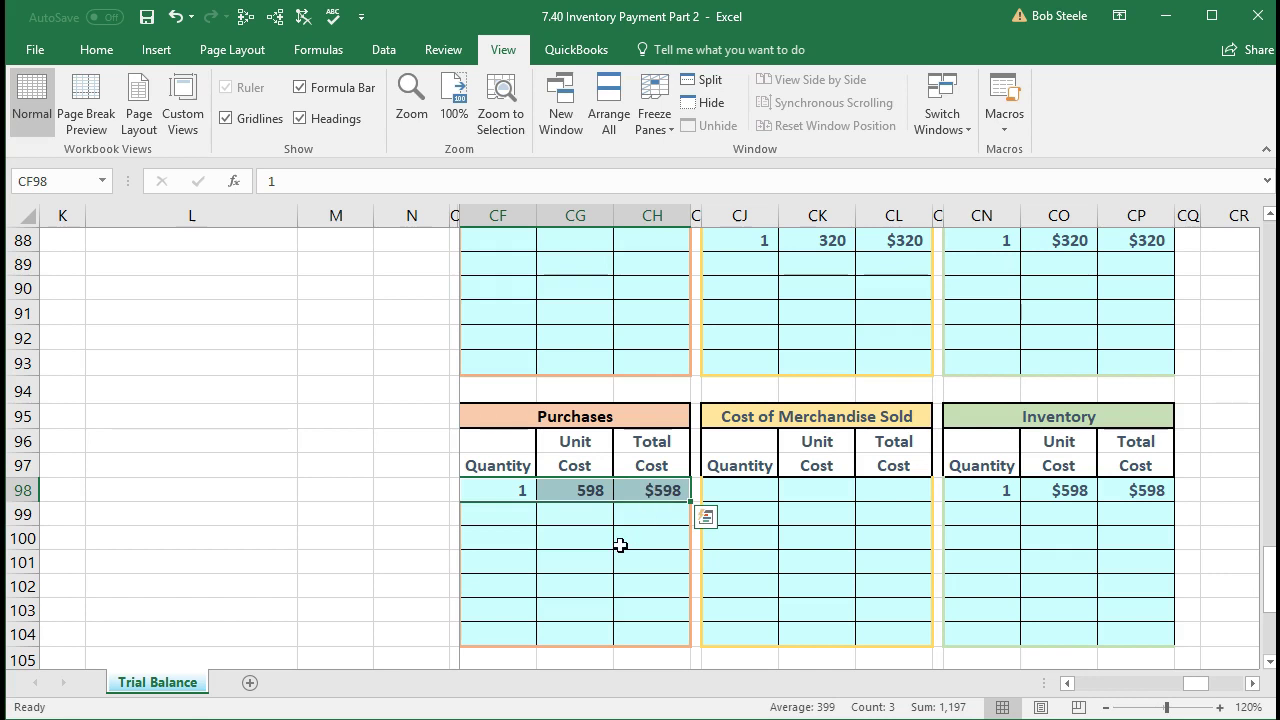
{"action": "left_click", "coordinate": [951, 490]}
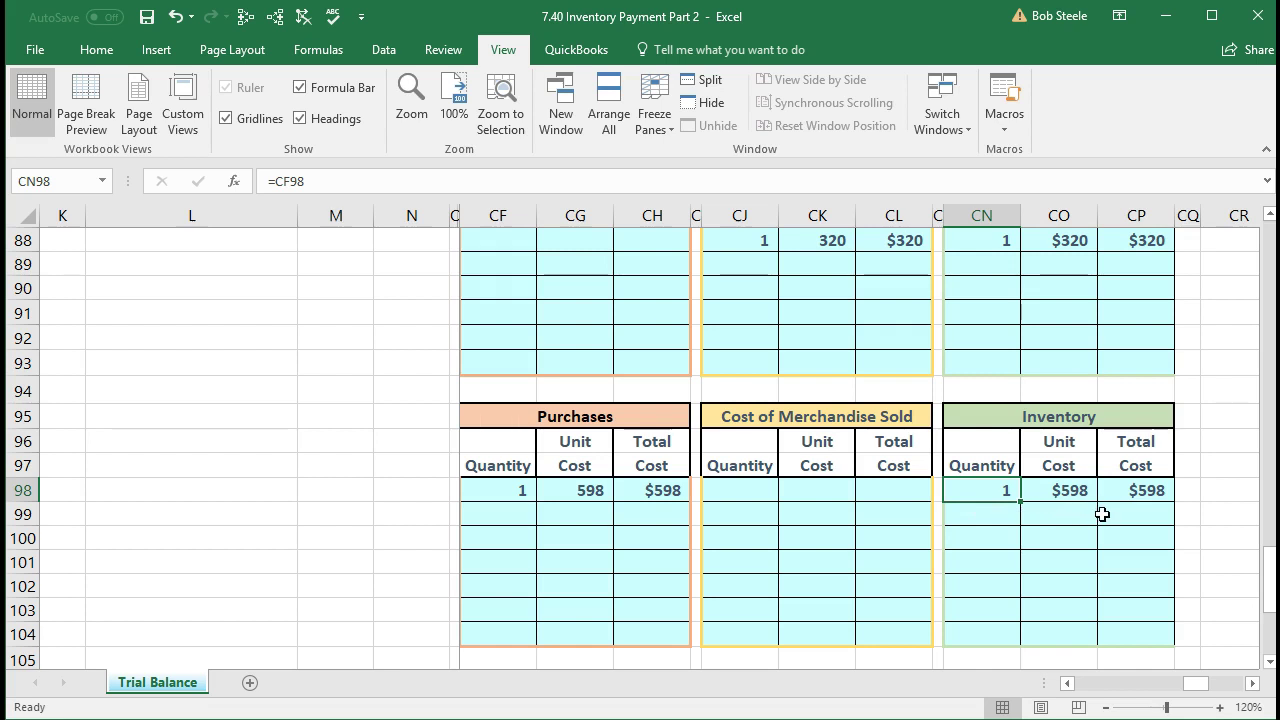
{"action": "scroll", "coordinate": [1101, 513], "scroll_direction": "down", "scroll_amount": 1}
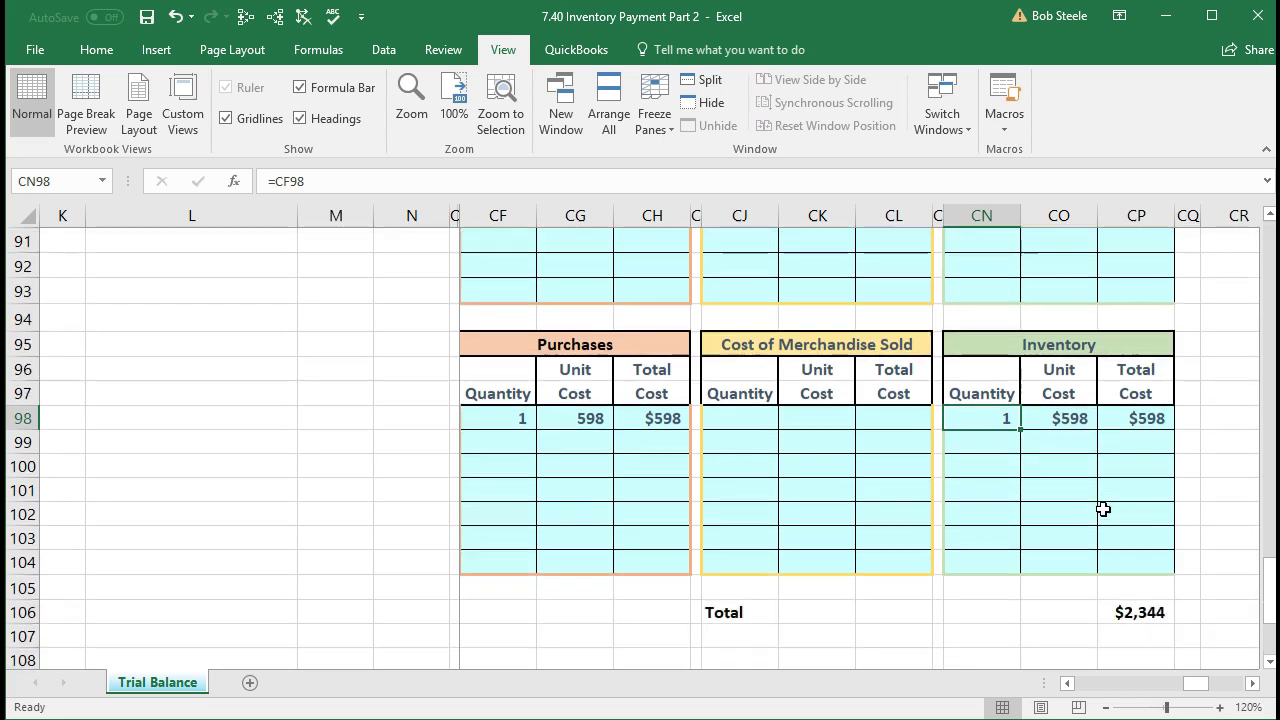
Extend the inventory total formula in CP106 by adding the GSB total cost with +CP98.
{"action": "left_click", "coordinate": [1141, 612]}
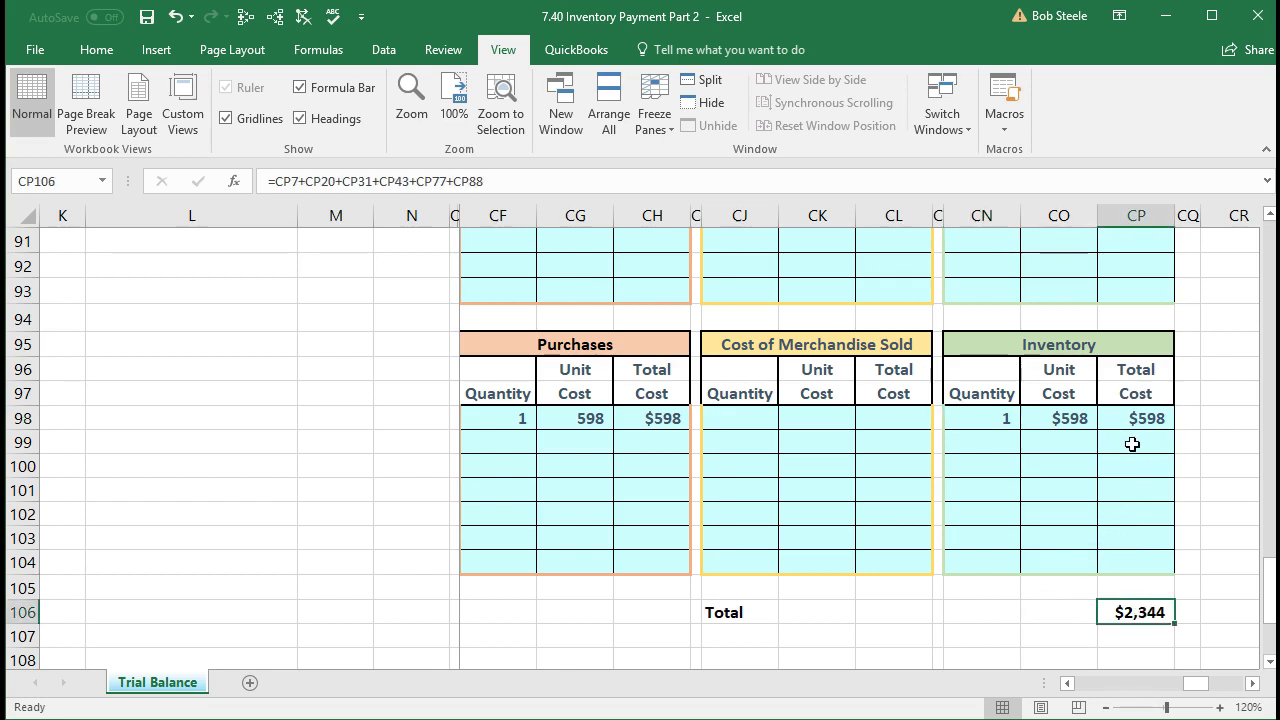
{"action": "double_click", "coordinate": [1146, 610]}
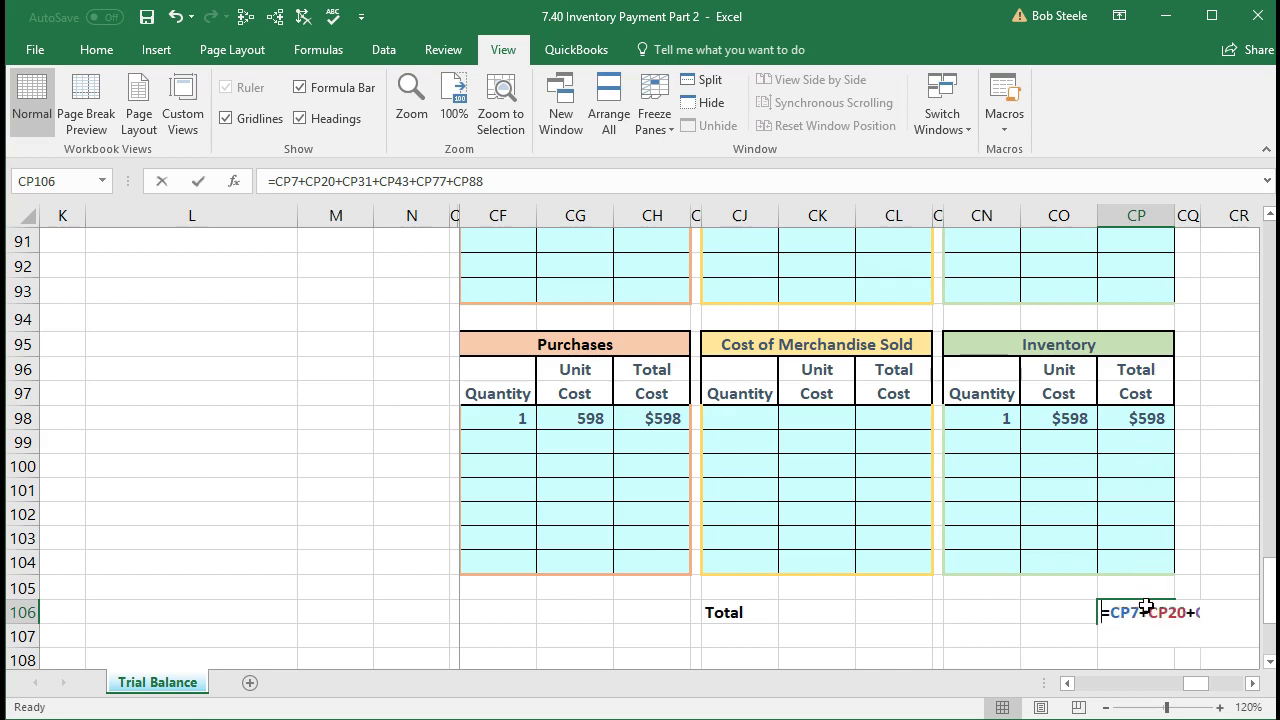
{"action": "scroll", "coordinate": [1142, 593], "scroll_direction": "up", "scroll_amount": 2}
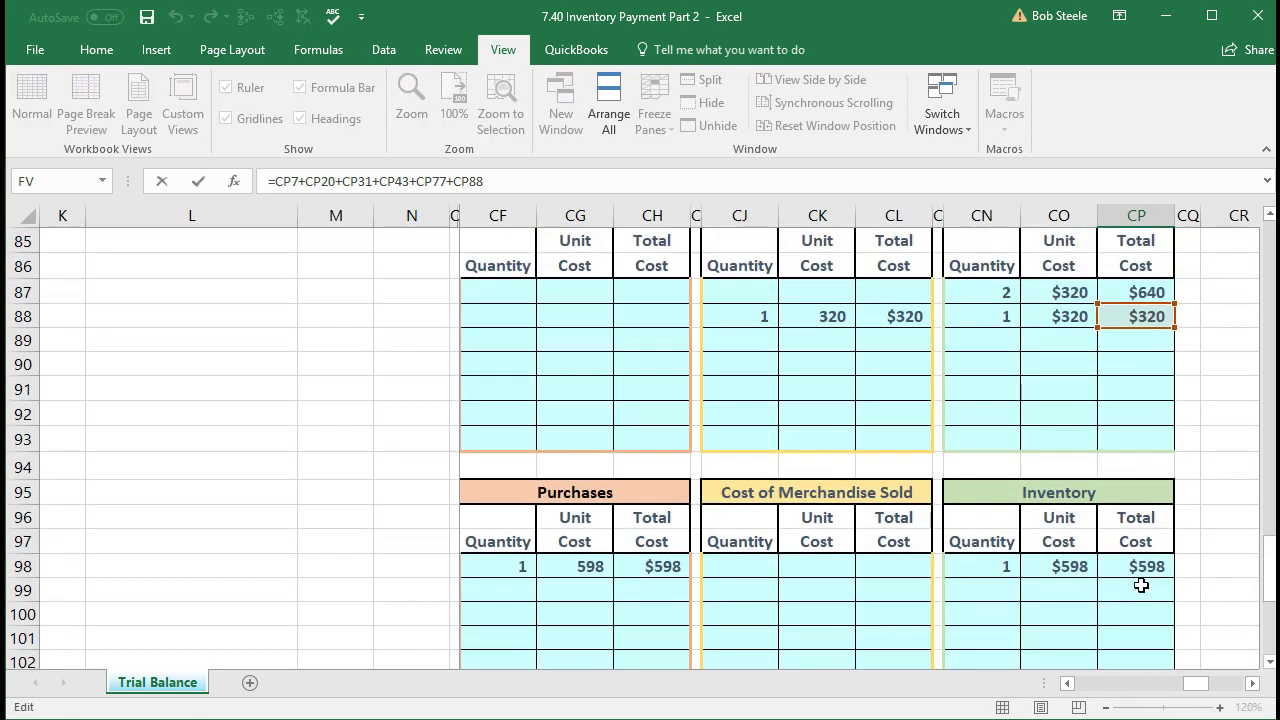
{"action": "scroll", "coordinate": [1141, 585], "scroll_direction": "up", "scroll_amount": 3}
{"action": "scroll", "coordinate": [1141, 582], "scroll_direction": "down", "scroll_amount": 2}
{"action": "scroll", "coordinate": [1141, 582], "scroll_direction": "down", "scroll_amount": 4}
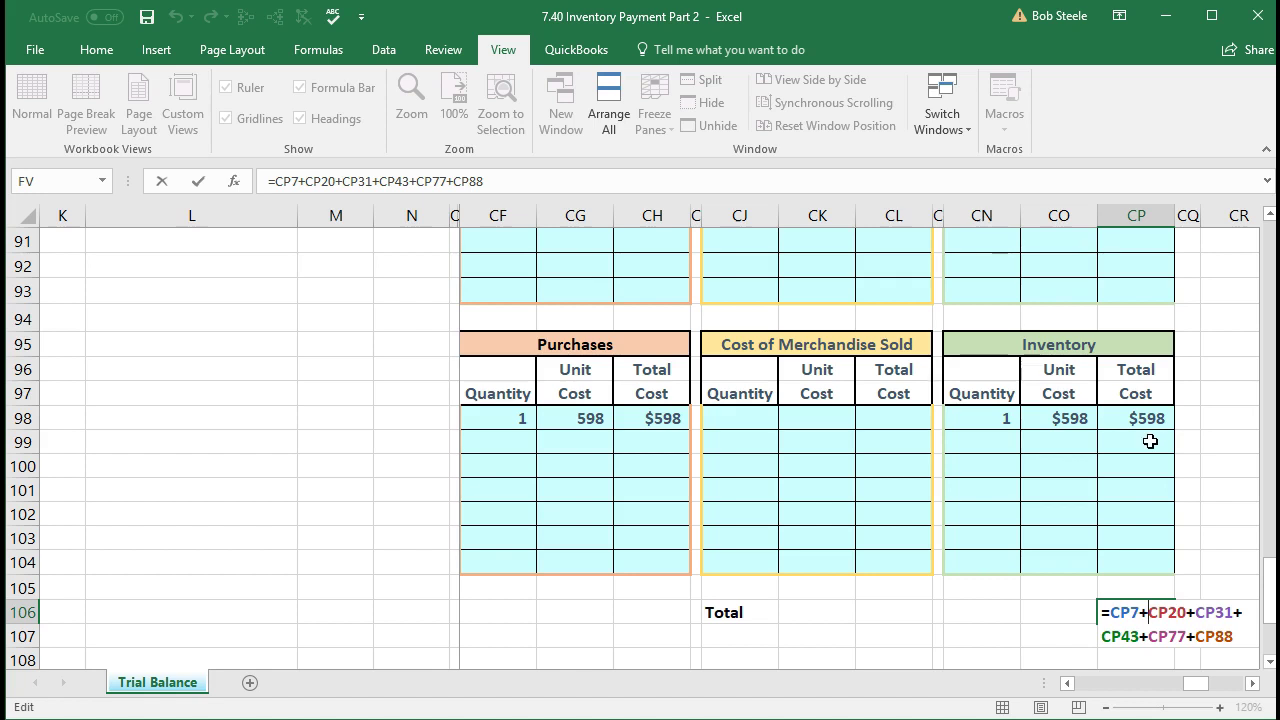
{"action": "left_click", "coordinate": [539, 183]}
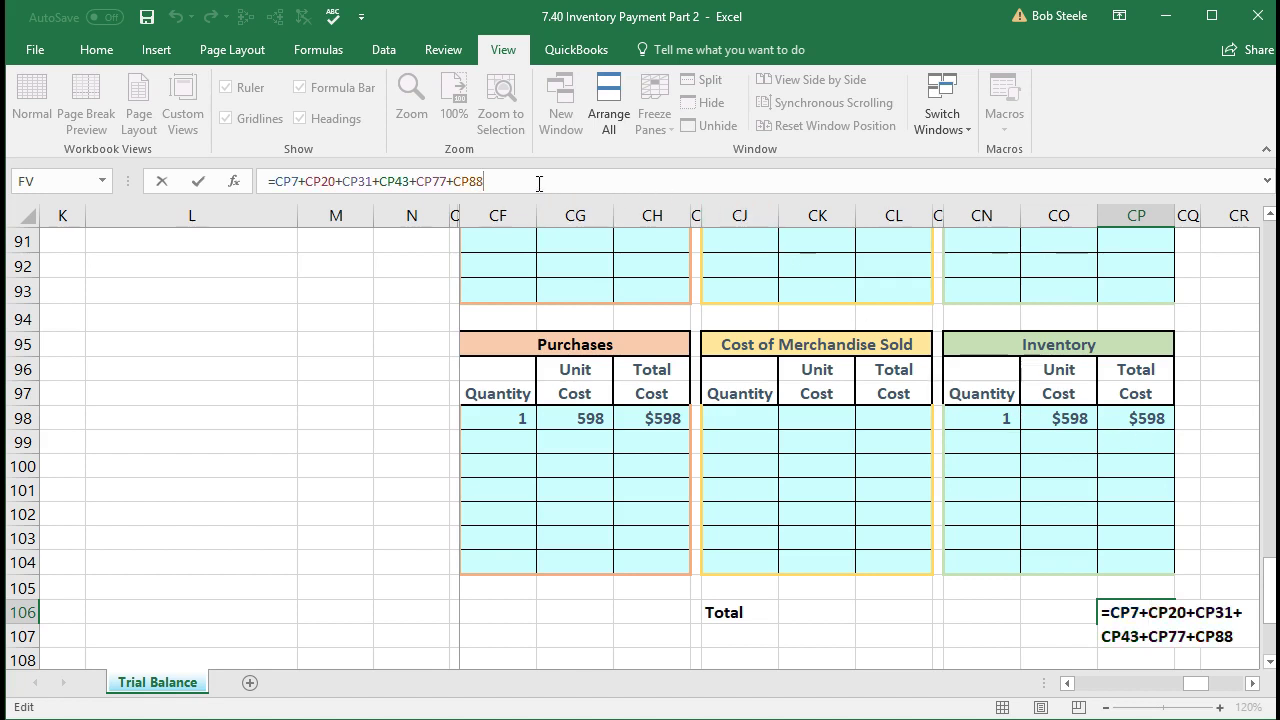
{"action": "type", "text": "+"}
{"action": "left_click", "coordinate": [1122, 415]}
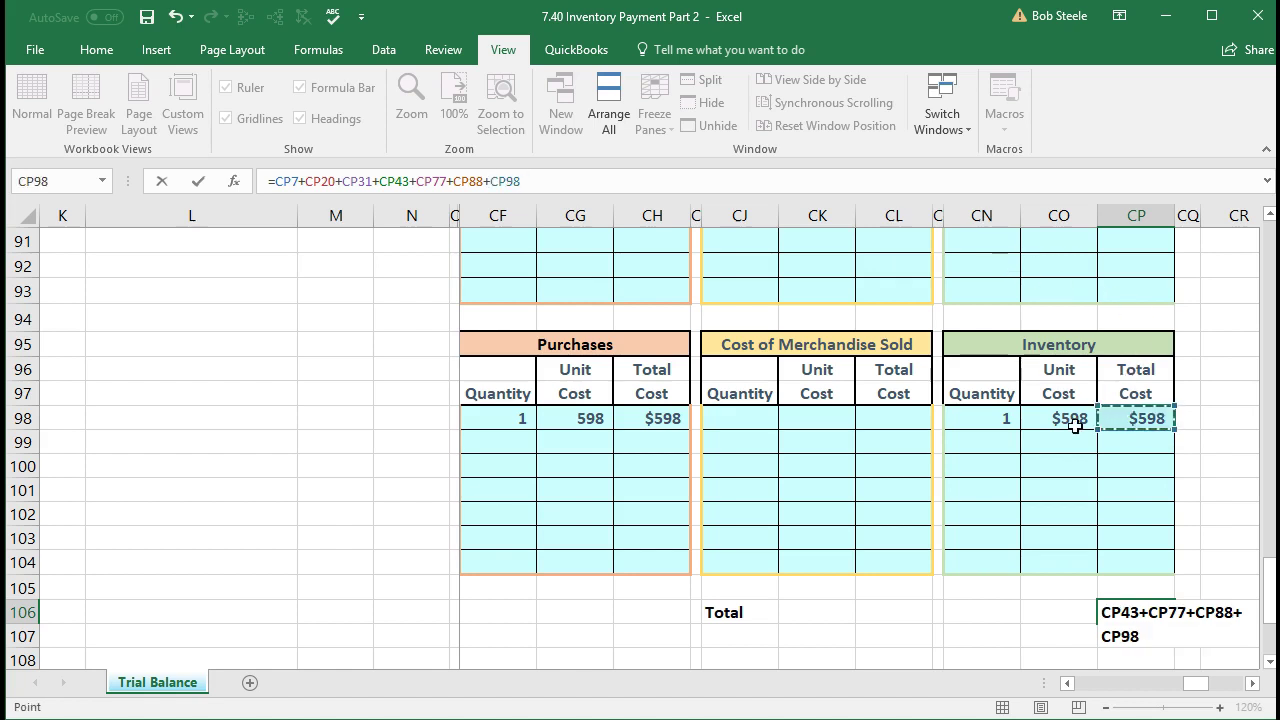
{"action": "key", "text": "Return"}
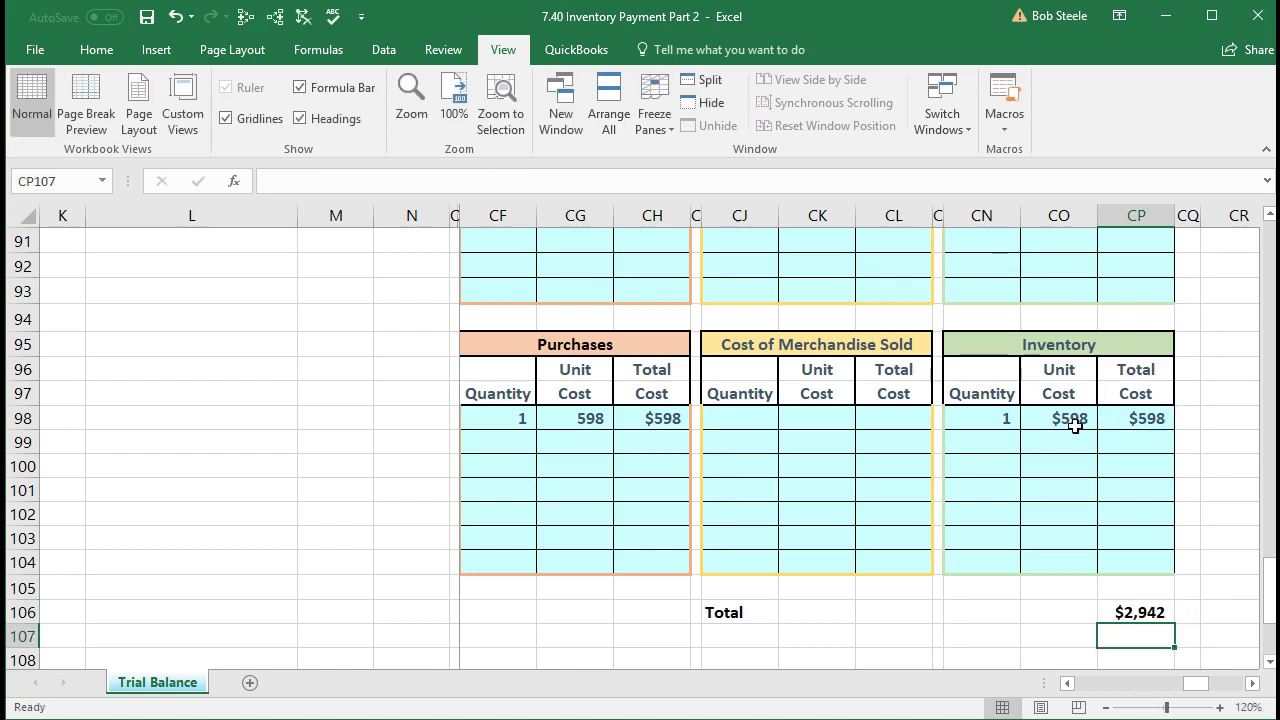
Check the cell references in the CP106 total formula against the item cards above it.
{"action": "double_click", "coordinate": [1133, 612]}
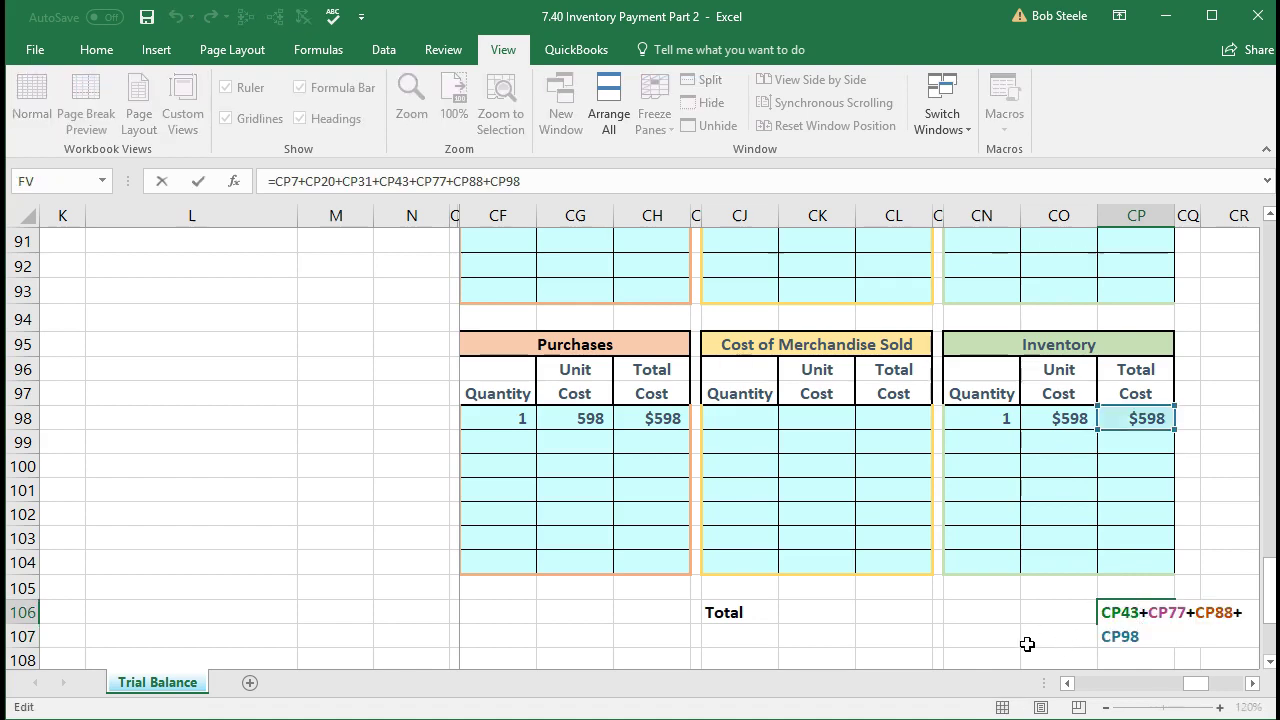
{"action": "scroll", "coordinate": [1027, 644], "scroll_direction": "up", "scroll_amount": 5}
{"action": "scroll", "coordinate": [1027, 642], "scroll_direction": "down", "scroll_amount": 6}
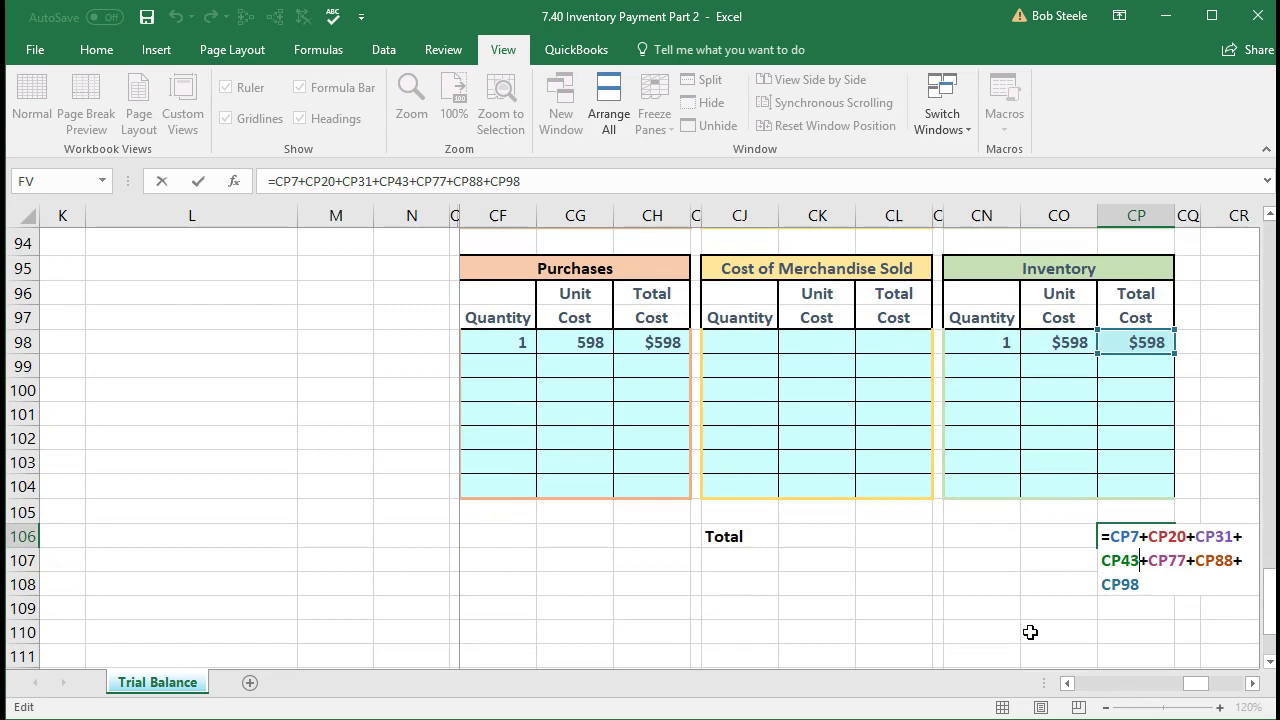
{"action": "key", "text": "Return"}
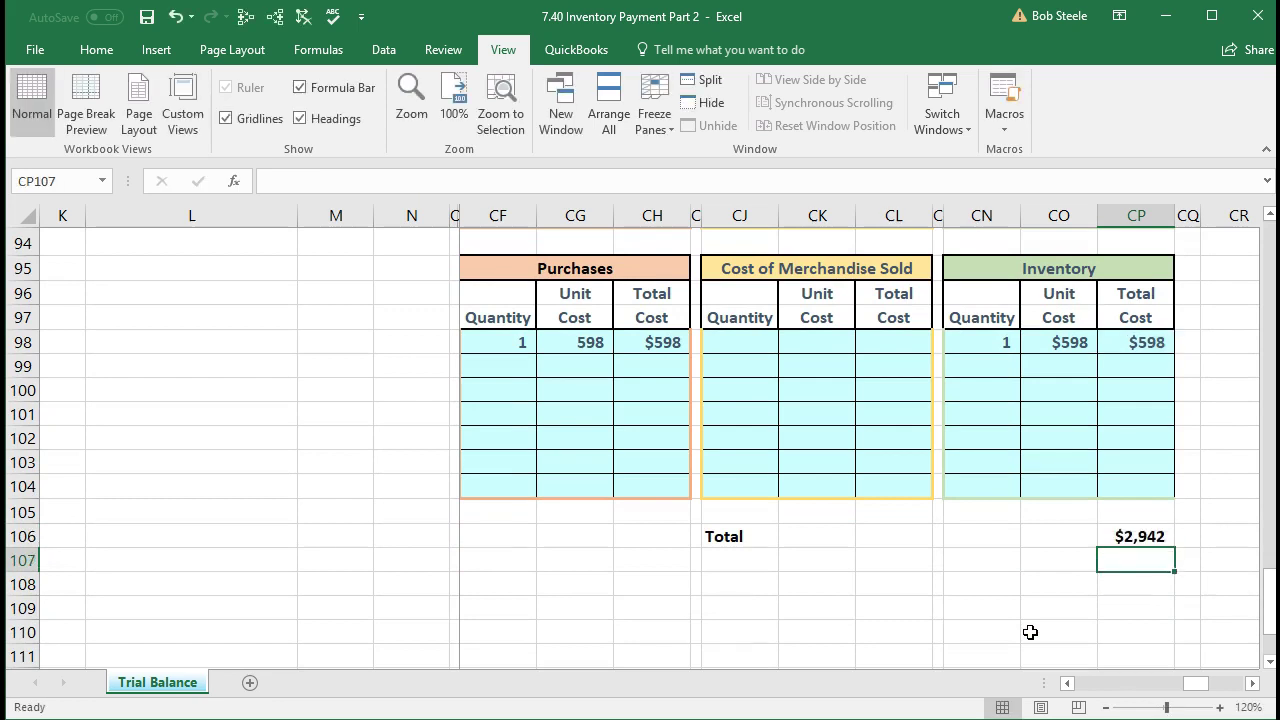
{"action": "left_click", "coordinate": [1136, 538]}
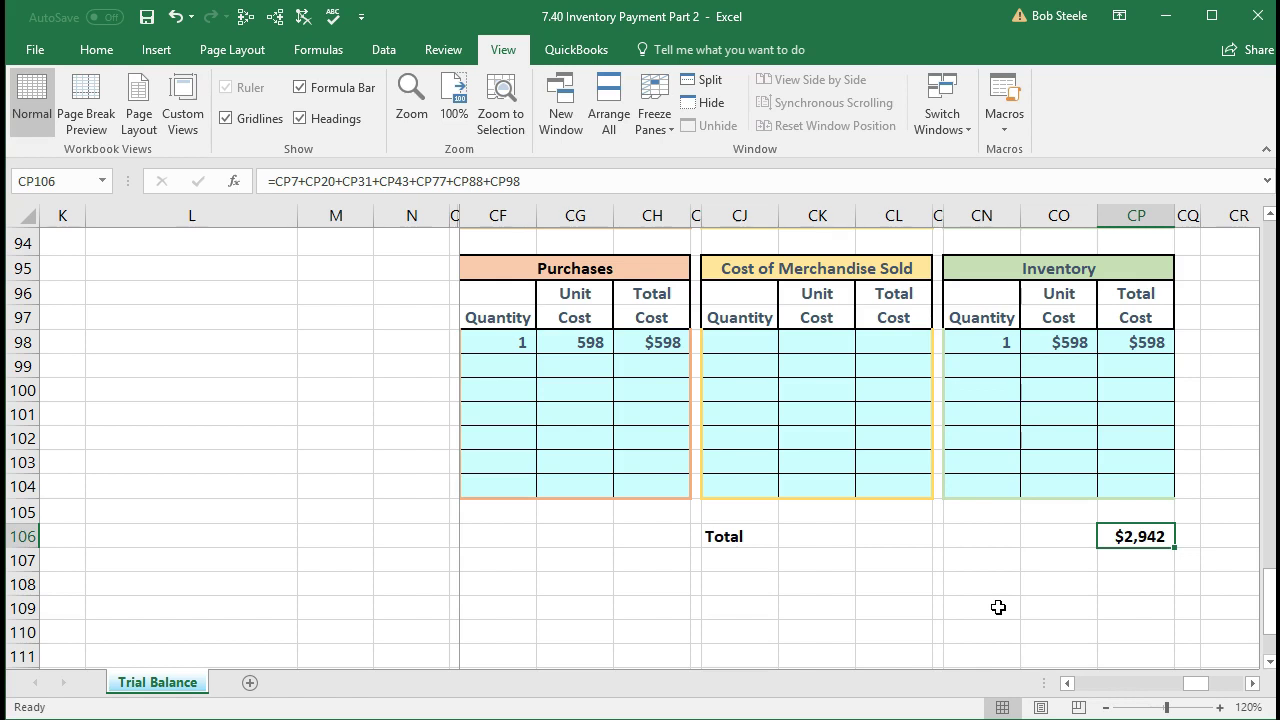
Compare the inventory item cards' total with the Inventory Asset amount on the balance sheet in BX6.
{"action": "key", "text": "Up"}
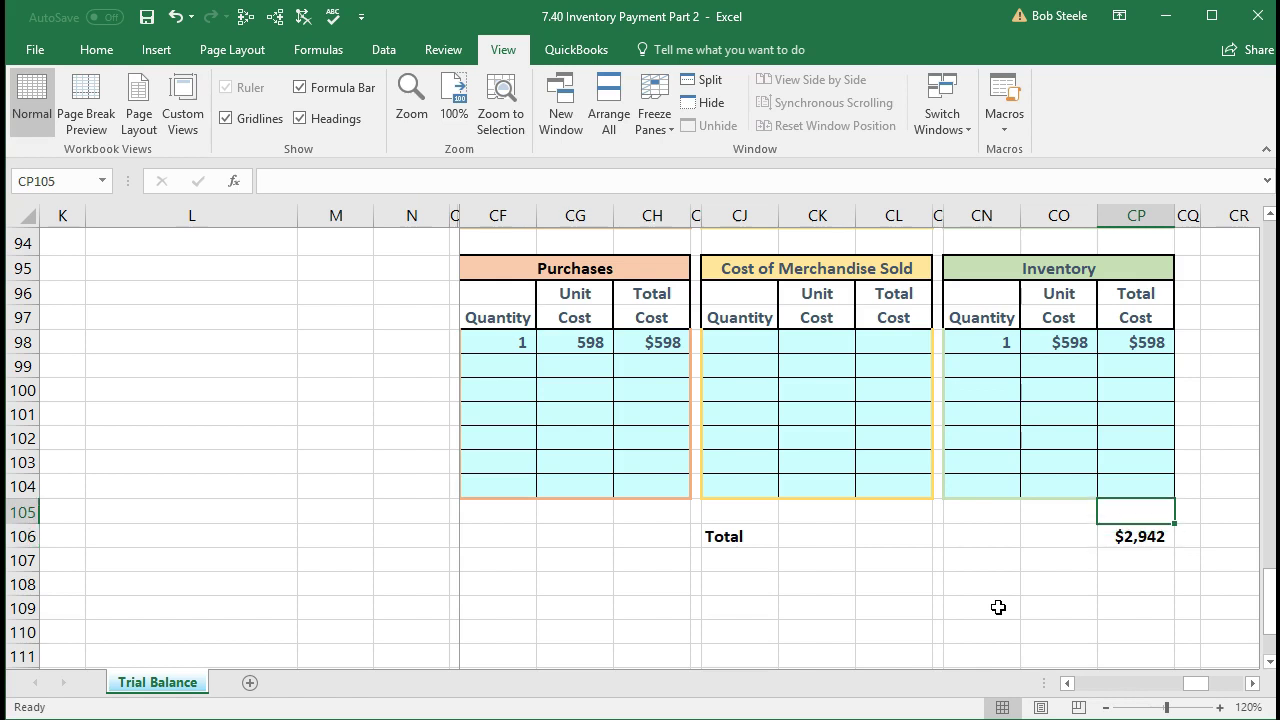
{"action": "key", "text": "Up"}
{"action": "key", "text": "Up"}
{"action": "key", "text": "Up"}
{"action": "key", "text": "Up"}
{"action": "key", "text": "Up"}
{"action": "key", "text": "Up"}
{"action": "key", "text": "Up"}
{"action": "key", "text": "Up"}
{"action": "key", "text": "Up"}
{"action": "key", "text": "Up"}
{"action": "key", "text": "Up"}
{"action": "key", "text": "Up"}
{"action": "key", "text": "Up"}
{"action": "key", "text": "Up"}
{"action": "key", "text": "Up"}
{"action": "key", "text": "Up"}
{"action": "key", "text": "Up"}
{"action": "key", "text": "Up"}
{"action": "key", "text": "Up"}
{"action": "key", "text": "Up"}
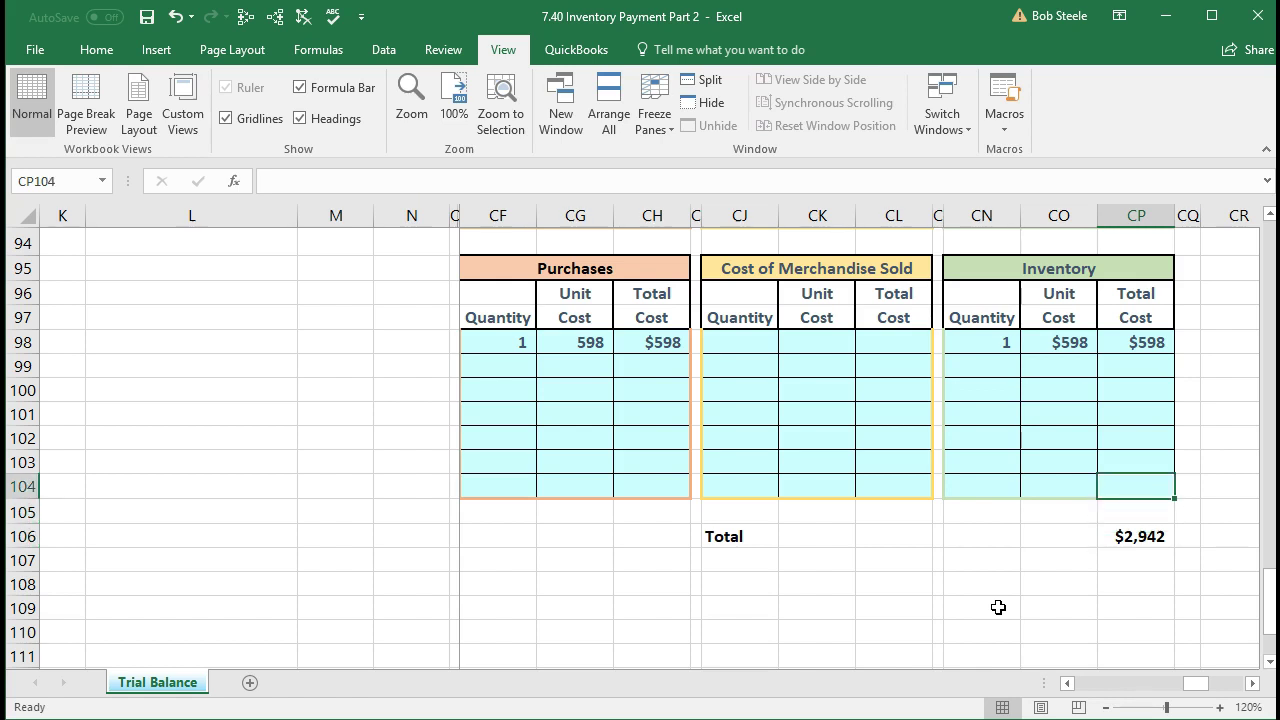
{"action": "key", "text": "Up"}
{"action": "key", "text": "Up"}
{"action": "key", "text": "Up"}
{"action": "key", "text": "Up"}
{"action": "key", "text": "Up"}
{"action": "key", "text": "Up"}
{"action": "key", "text": "Up"}
{"action": "key", "text": "Up"}
{"action": "key", "text": "Up"}
{"action": "key", "text": "Up"}
{"action": "key", "text": "Up"}
{"action": "key", "text": "Up"}
{"action": "key", "text": "Up"}
{"action": "key", "text": "Up"}
{"action": "key", "text": "Up"}
{"action": "key", "text": "Up"}
{"action": "key", "text": "Up"}
{"action": "key", "text": "Up"}
{"action": "key", "text": "Up"}
{"action": "key", "text": "Up"}
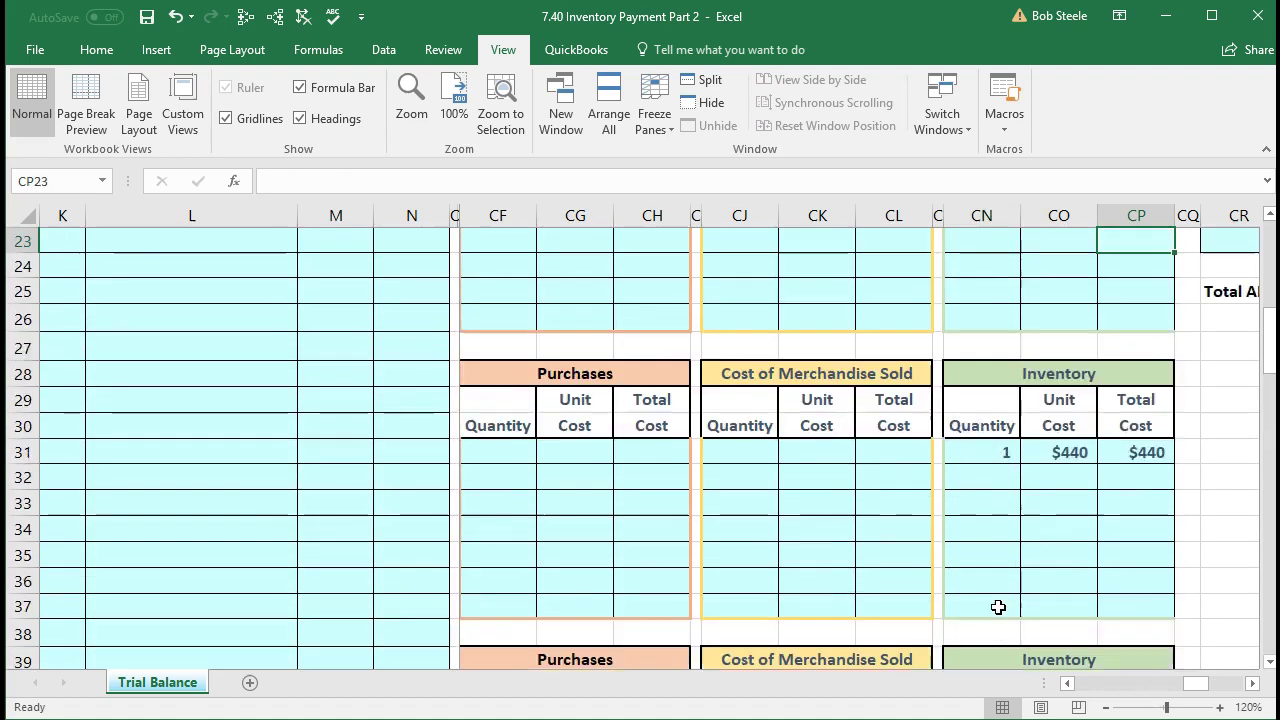
{"action": "key", "text": "Left"}
{"action": "key", "text": "Left"}
{"action": "key", "text": "Left"}
{"action": "key", "text": "Left"}
{"action": "key", "text": "Left"}
{"action": "key", "text": "Left"}
{"action": "key", "text": "Left"}
{"action": "key", "text": "Left"}
{"action": "key", "text": "Left"}
{"action": "key", "text": "Left"}
{"action": "key", "text": "Left"}
{"action": "key", "text": "Left"}
{"action": "key", "text": "Left"}
{"action": "key", "text": "Left"}
{"action": "key", "text": "Left"}
{"action": "key", "text": "Left"}
{"action": "key", "text": "Left"}
{"action": "key", "text": "Left"}
{"action": "key", "text": "Left"}
{"action": "key", "text": "Left"}
{"action": "key", "text": "Left"}
{"action": "key", "text": "Left"}
{"action": "key", "text": "Left"}
{"action": "key", "text": "Left"}
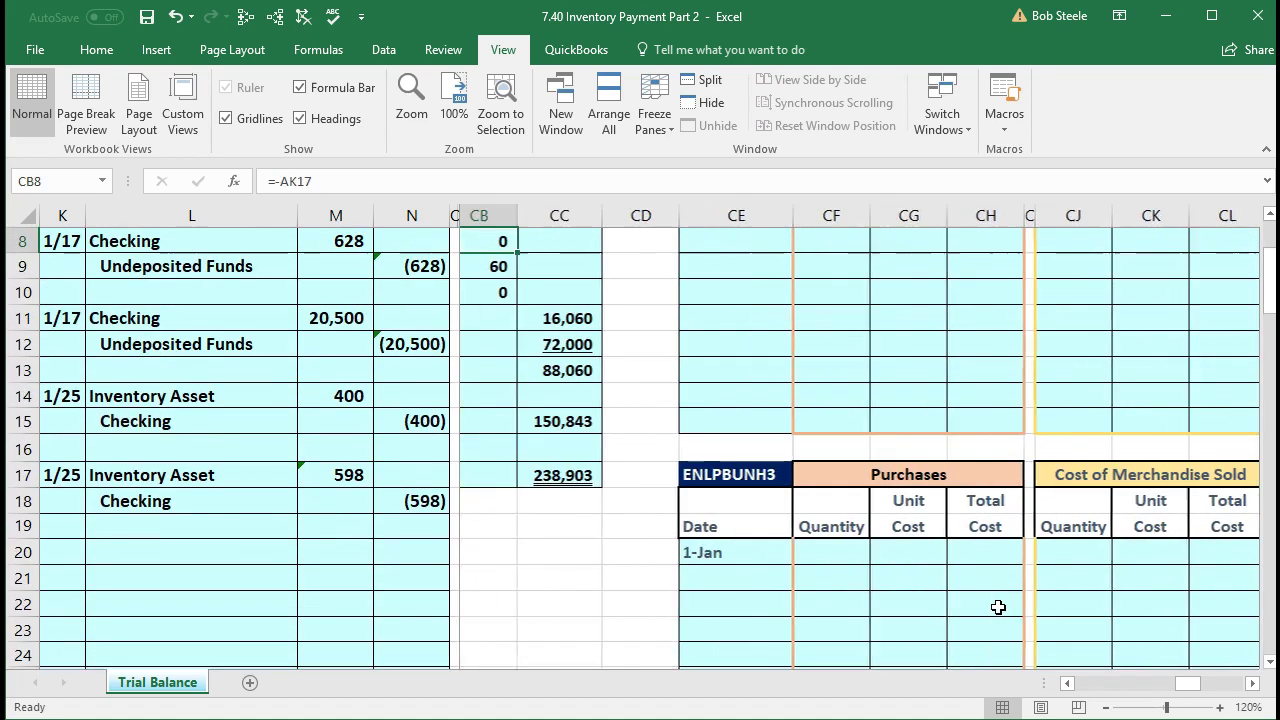
{"action": "key", "text": "Up"}
{"action": "key", "text": "Up"}
{"action": "key", "text": "Up"}
{"action": "key", "text": "Up"}
{"action": "key", "text": "Down"}
{"action": "key", "text": "Down"}
{"action": "key", "text": "Right"}
{"action": "key", "text": "Right"}
{"action": "key", "text": "Right"}
{"action": "key", "text": "Right"}
{"action": "key", "text": "Right"}
{"action": "key", "text": "Right"}
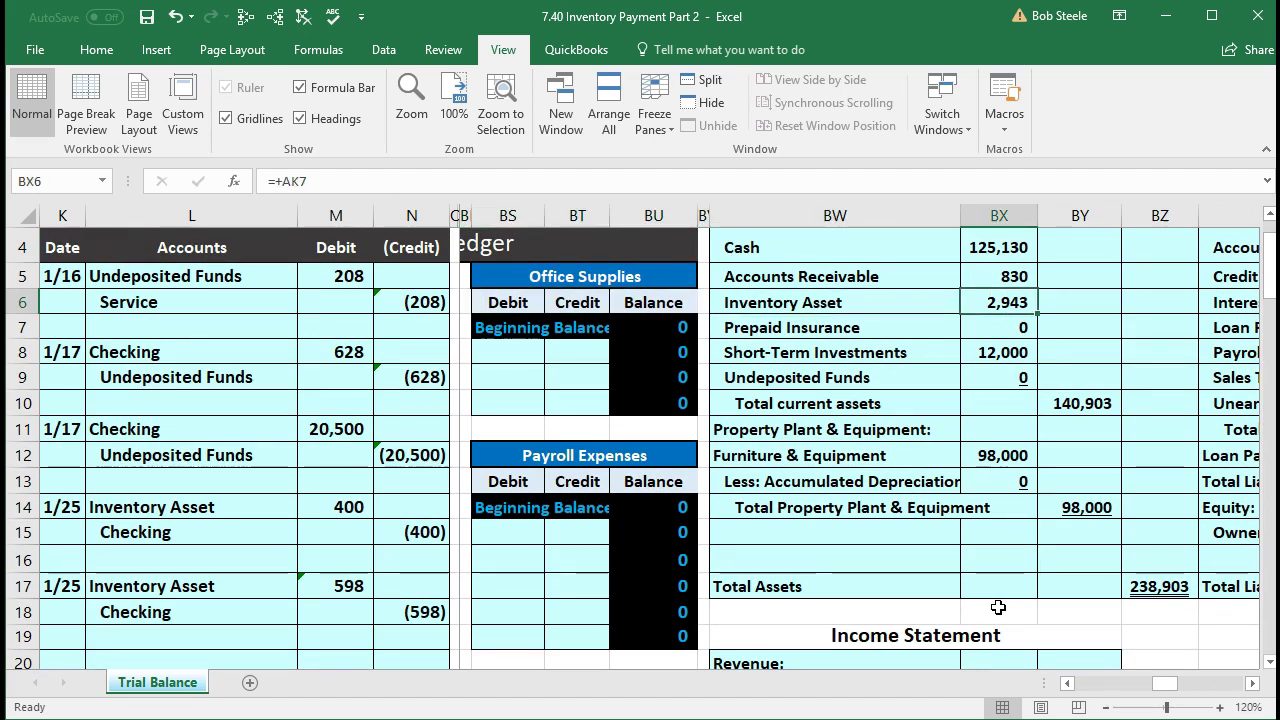
Check the running balance of the Inventory Asset account in the general ledger at AS30.
{"action": "key", "text": "Left"}
{"action": "key", "text": "Left"}
{"action": "key", "text": "Left"}
{"action": "key", "text": "Left"}
{"action": "key", "text": "Left"}
{"action": "key", "text": "Left"}
{"action": "key", "text": "Left"}
{"action": "key", "text": "Left"}
{"action": "key", "text": "Left"}
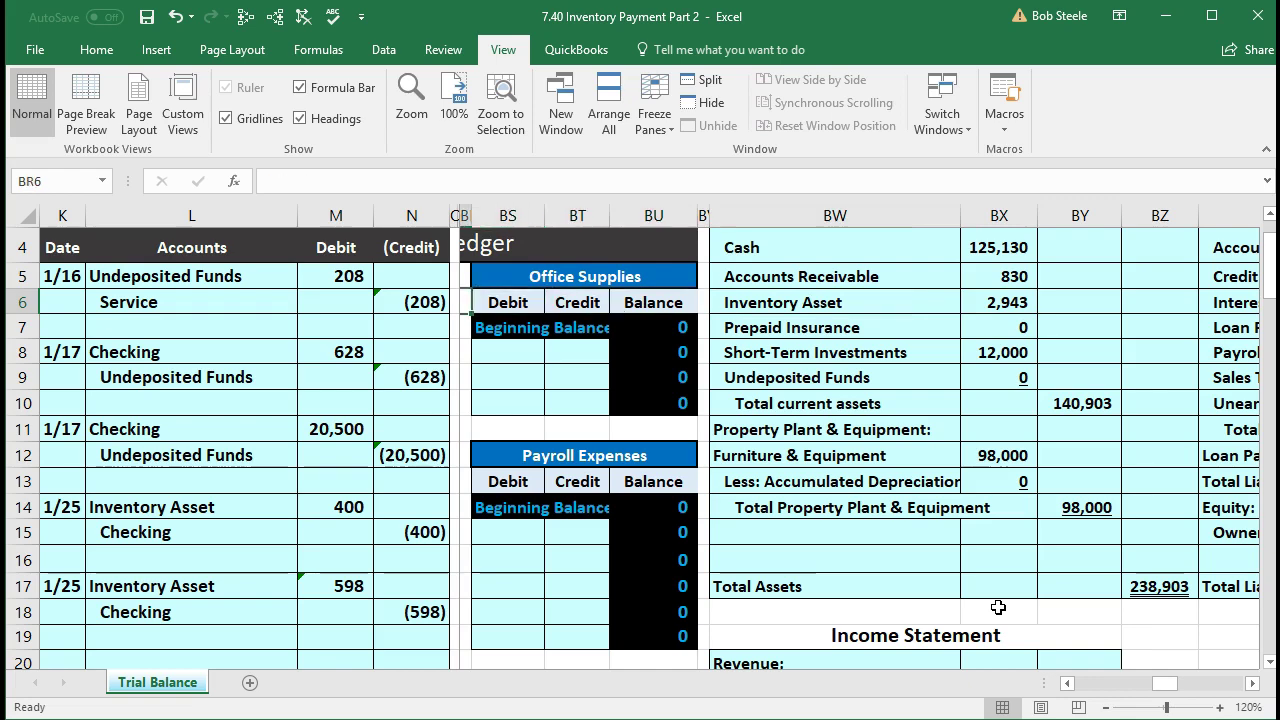
{"action": "key", "text": "Left"}
{"action": "key", "text": "Left"}
{"action": "key", "text": "Left"}
{"action": "key", "text": "Left"}
{"action": "key", "text": "Left"}
{"action": "key", "text": "Left"}
{"action": "key", "text": "Left"}
{"action": "key", "text": "Left"}
{"action": "key", "text": "Left"}
{"action": "key", "text": "Left"}
{"action": "key", "text": "Left"}
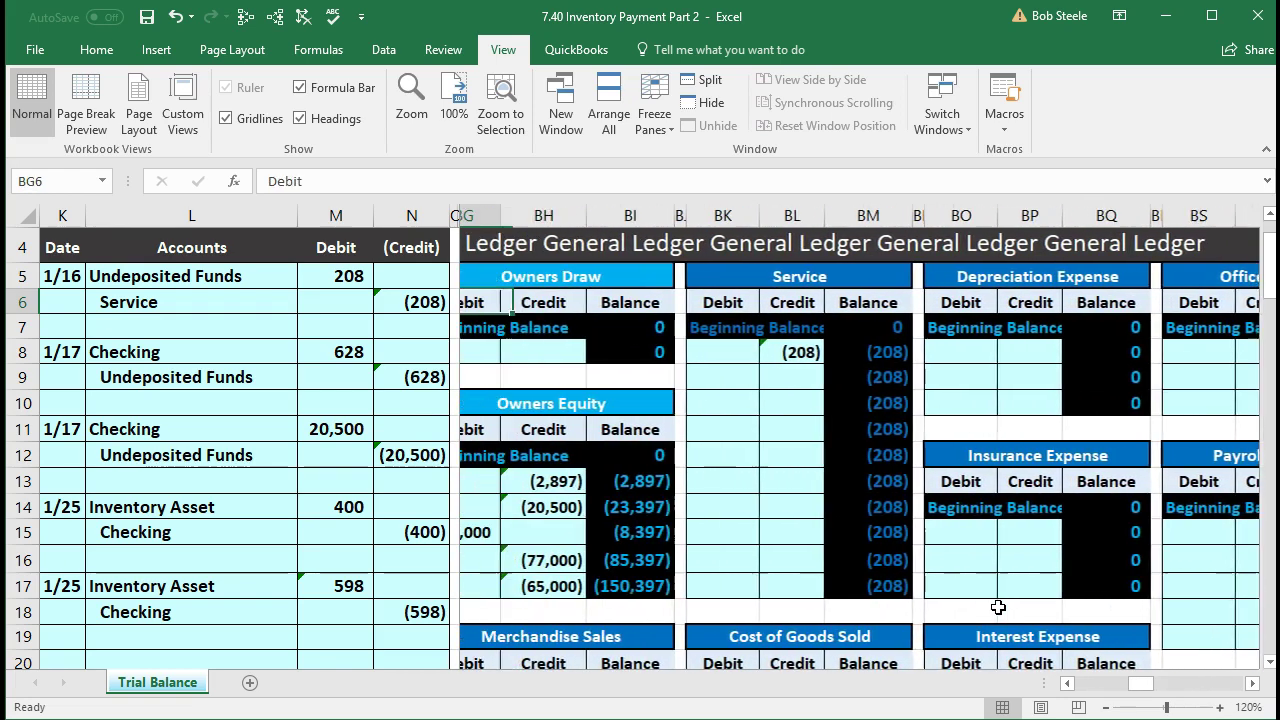
{"action": "key", "text": "Left"}
{"action": "key", "text": "Left"}
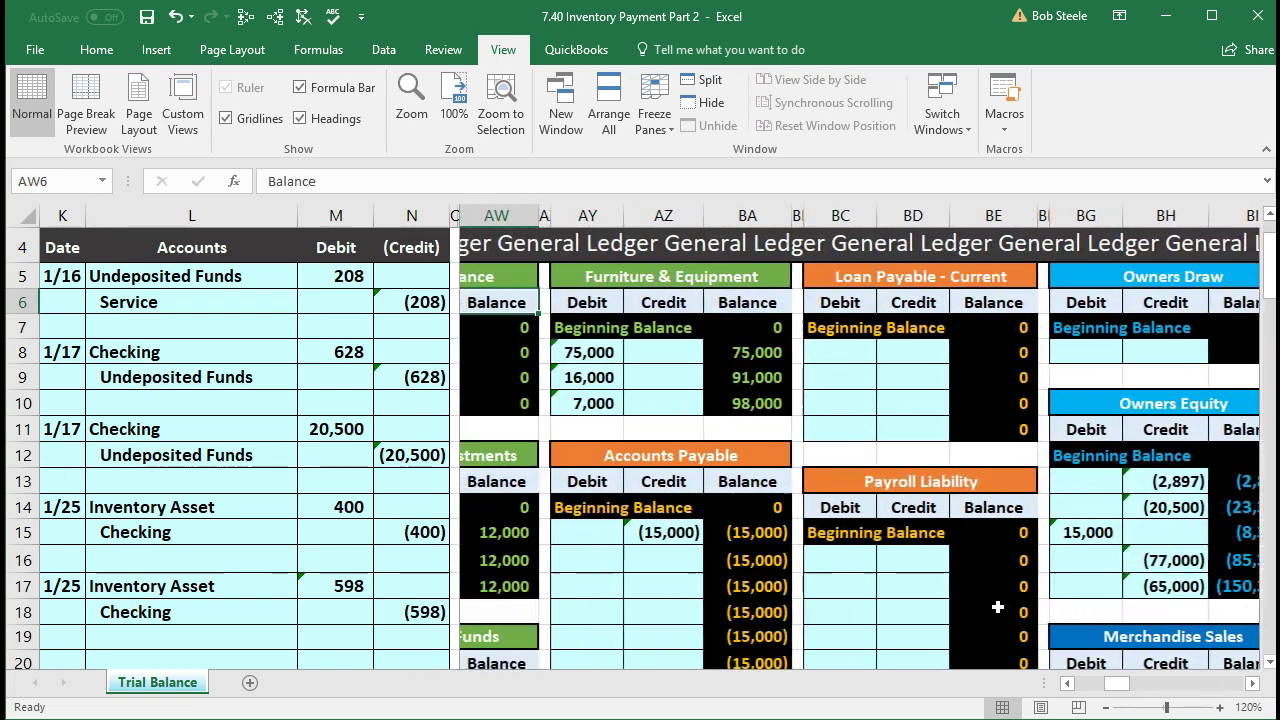
{"action": "key", "text": "Left"}
{"action": "key", "text": "Left"}
{"action": "key", "text": "Left"}
{"action": "key", "text": "Right"}
{"action": "key", "text": "Right"}
{"action": "key", "text": "Right"}
{"action": "key", "text": "Right"}
{"action": "key", "text": "Right"}
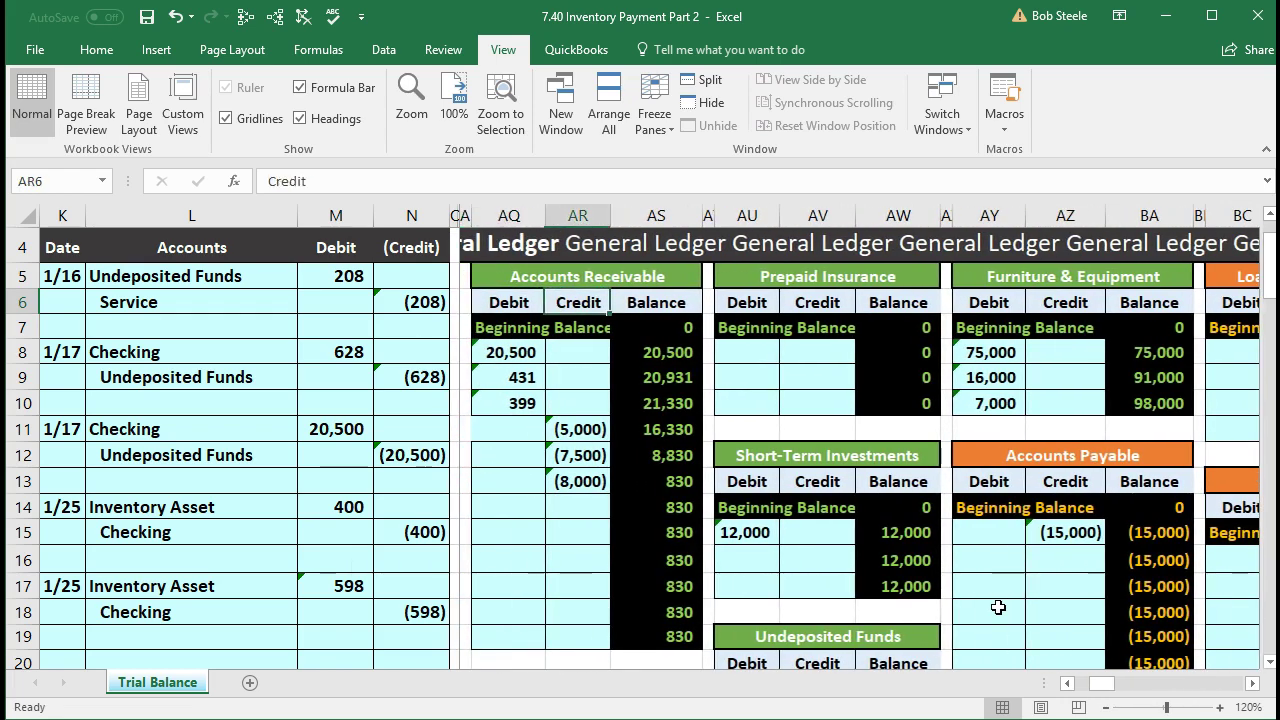
{"action": "scroll", "coordinate": [998, 607], "scroll_direction": "down", "scroll_amount": 4}
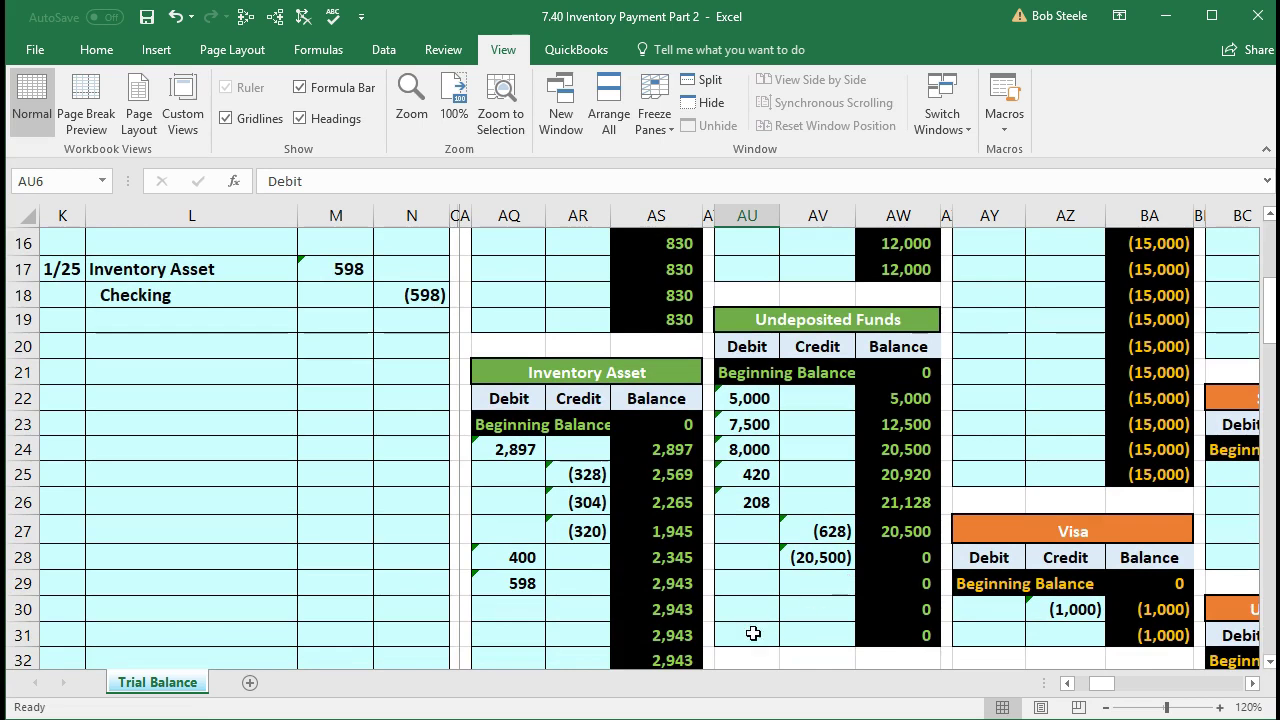
{"action": "left_click", "coordinate": [680, 612]}
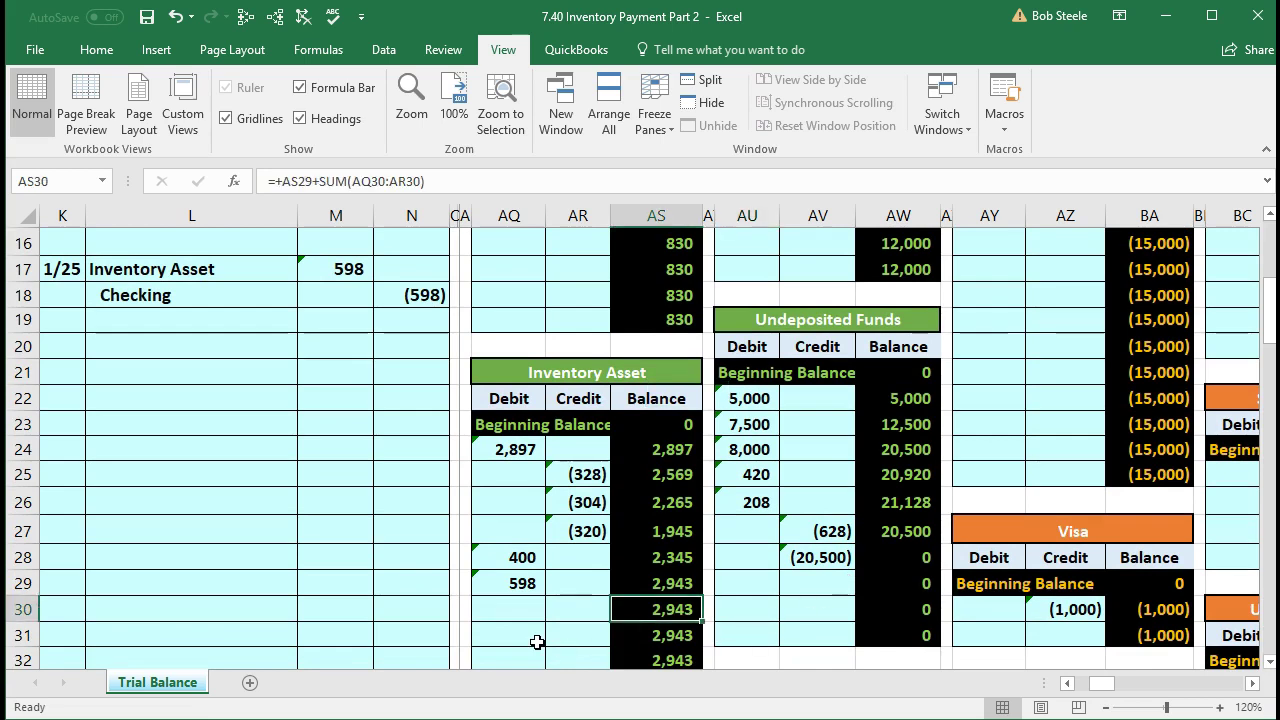
Check the Inventory Asset balance in trial balance cell AK7 against its general ledger account.
{"action": "key", "text": "Left"}
{"action": "key", "text": "Left"}
{"action": "key", "text": "Left"}
{"action": "key", "text": "Left"}
{"action": "key", "text": "Left"}
{"action": "key", "text": "Left"}
{"action": "key", "text": "Left"}
{"action": "key", "text": "Left"}
{"action": "key", "text": "Left"}
{"action": "key", "text": "Left"}
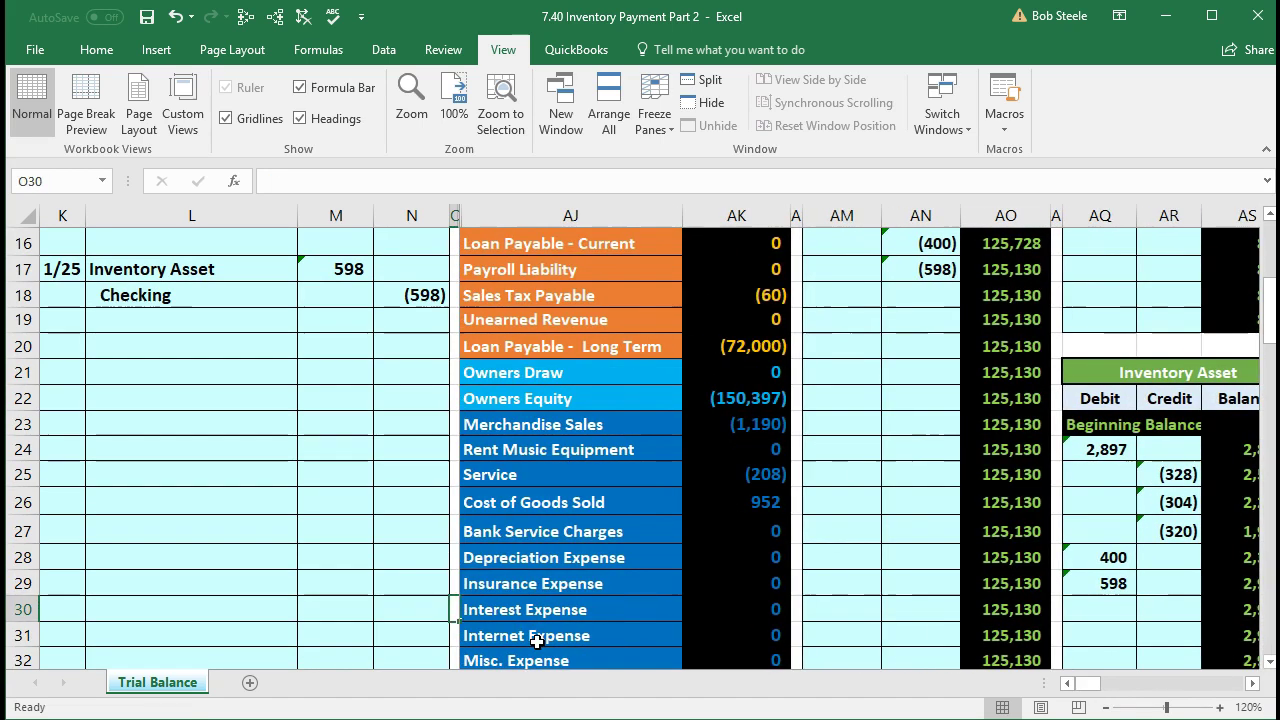
{"action": "key", "text": "Left"}
{"action": "scroll", "coordinate": [598, 427], "scroll_direction": "up", "scroll_amount": 5}
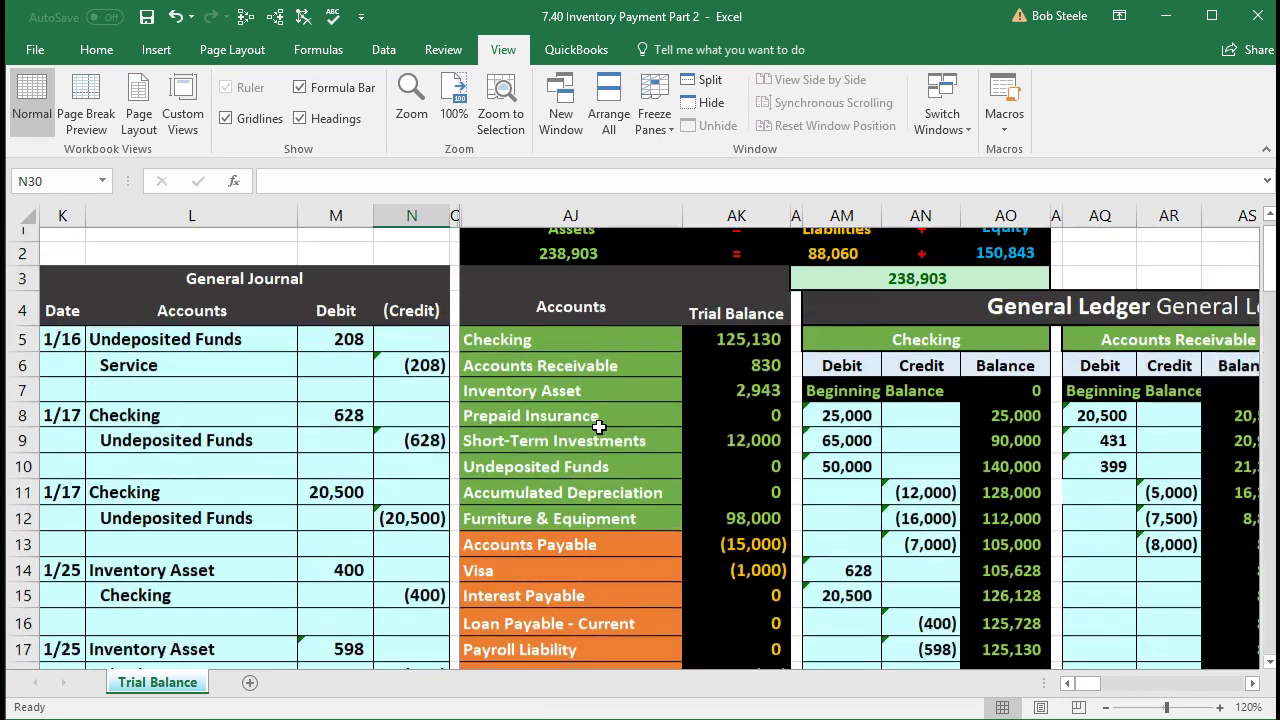
{"action": "scroll", "coordinate": [598, 427], "scroll_direction": "up", "scroll_amount": 1}
{"action": "left_click", "coordinate": [760, 433]}
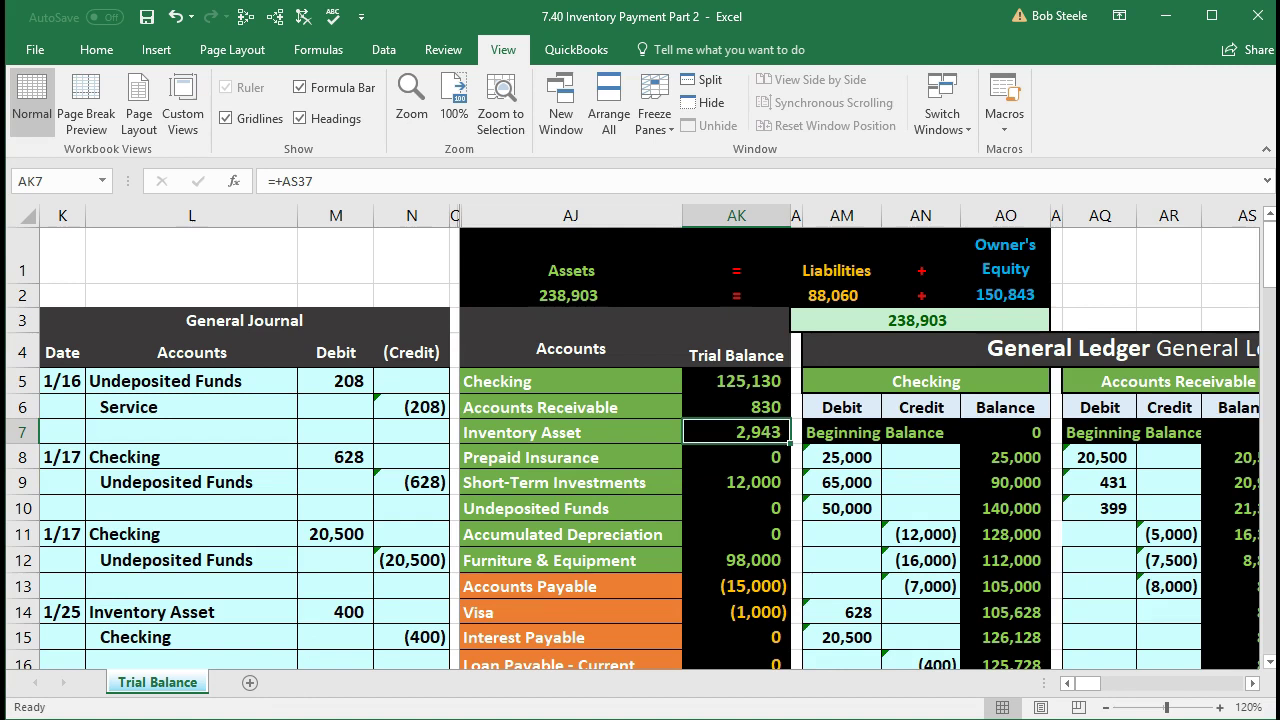
{"action": "scroll", "coordinate": [893, 567], "scroll_direction": "down", "scroll_amount": 1}
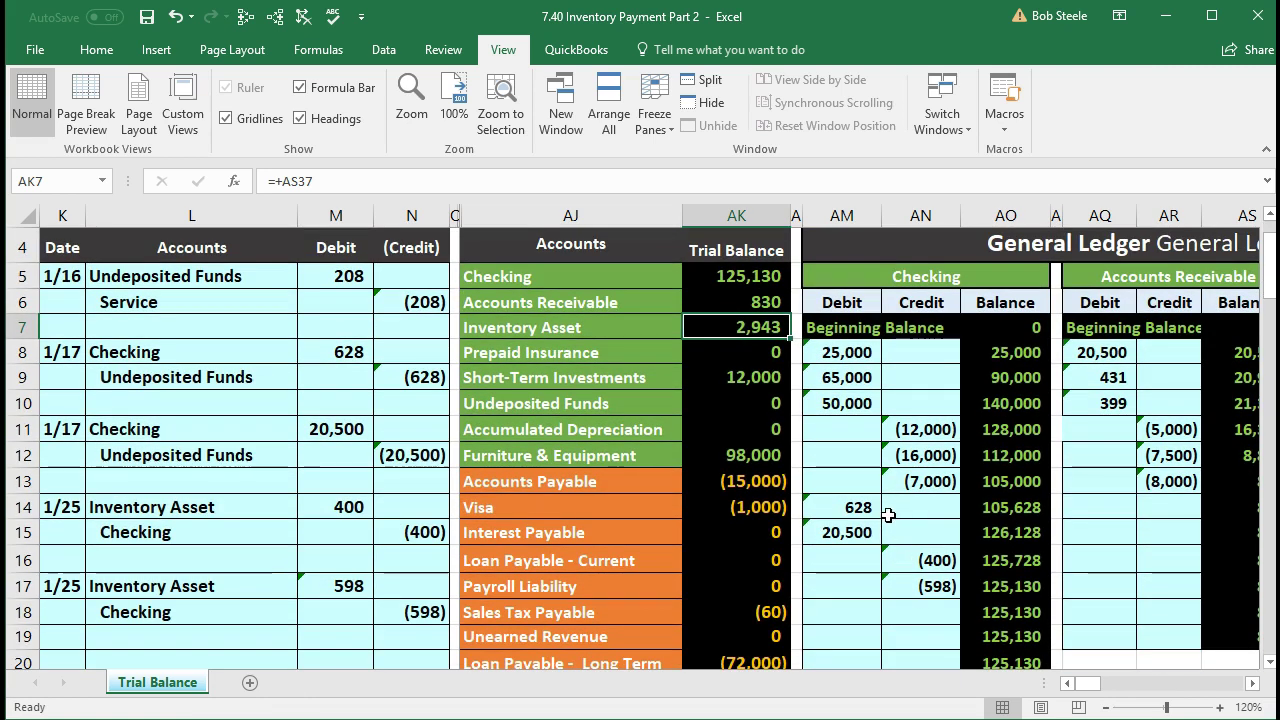
{"action": "scroll", "coordinate": [876, 492], "scroll_direction": "up", "scroll_amount": 1}
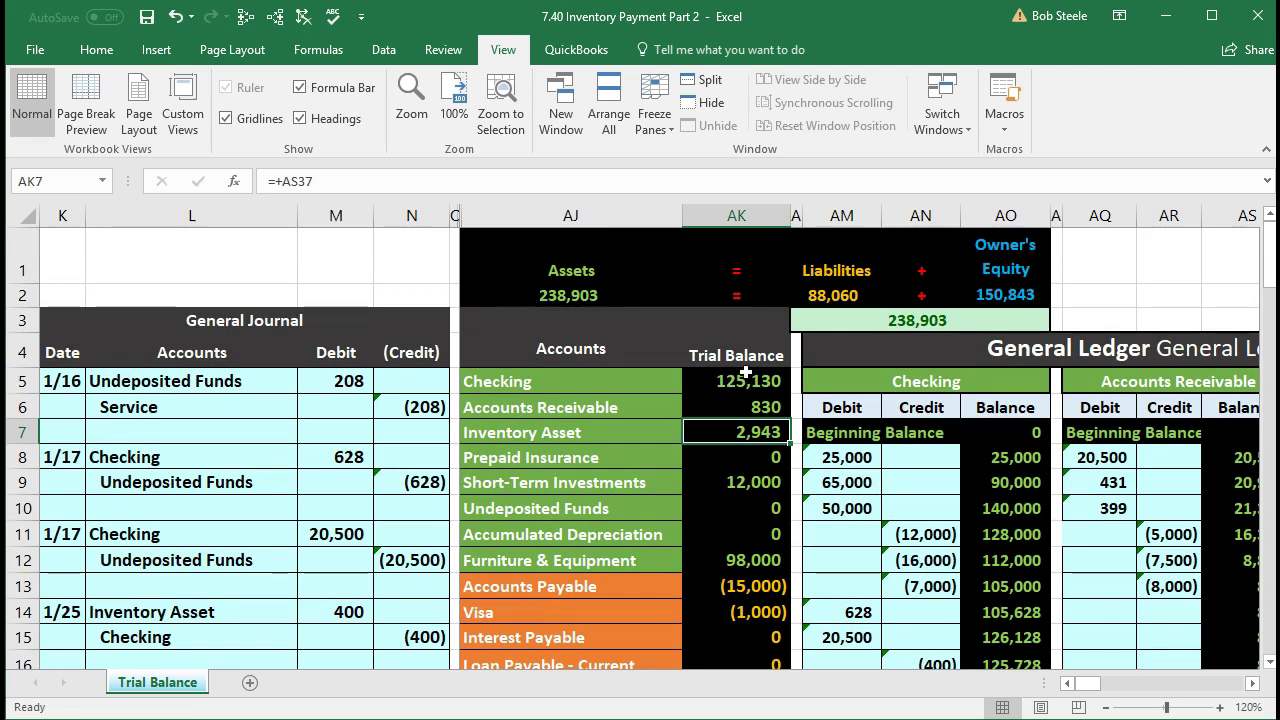
Inspect the Assets total formula in row 2 and check it against the sum of the asset accounts AK5:AK12.
{"action": "double_click", "coordinate": [580, 295]}
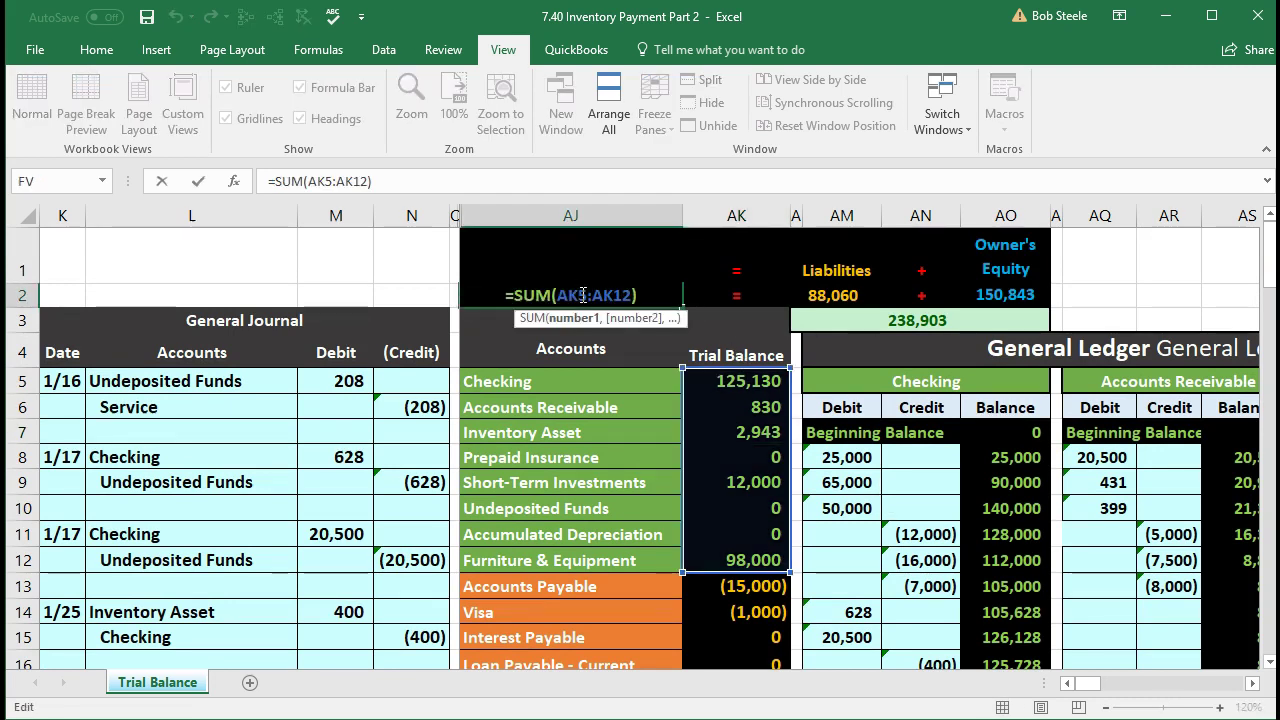
{"action": "key", "text": "Escape"}
{"action": "left_click_drag", "start_coordinate": [774, 381], "coordinate": [766, 562]}
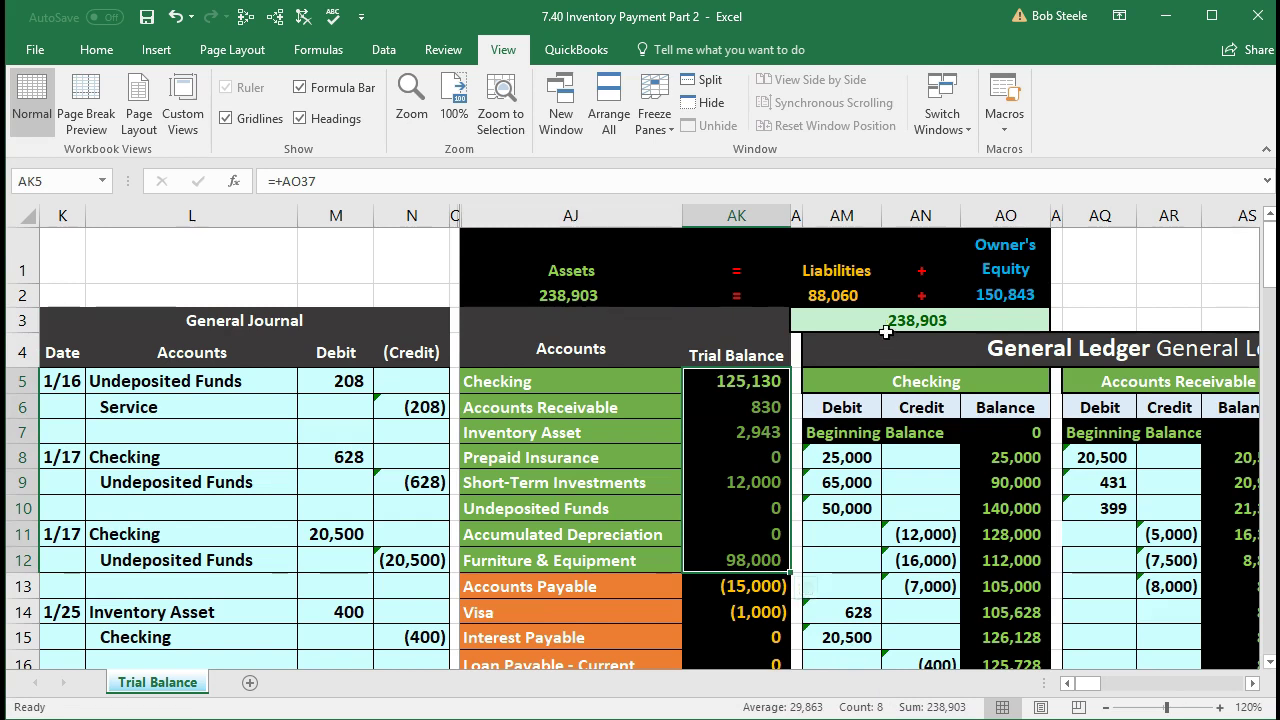
Inspect the Liabilities total formula in row 2 and check it against the sum of the liability accounts AK13:AK20.
{"action": "double_click", "coordinate": [851, 296]}
{"action": "scroll", "coordinate": [851, 296], "scroll_direction": "down", "scroll_amount": 2}
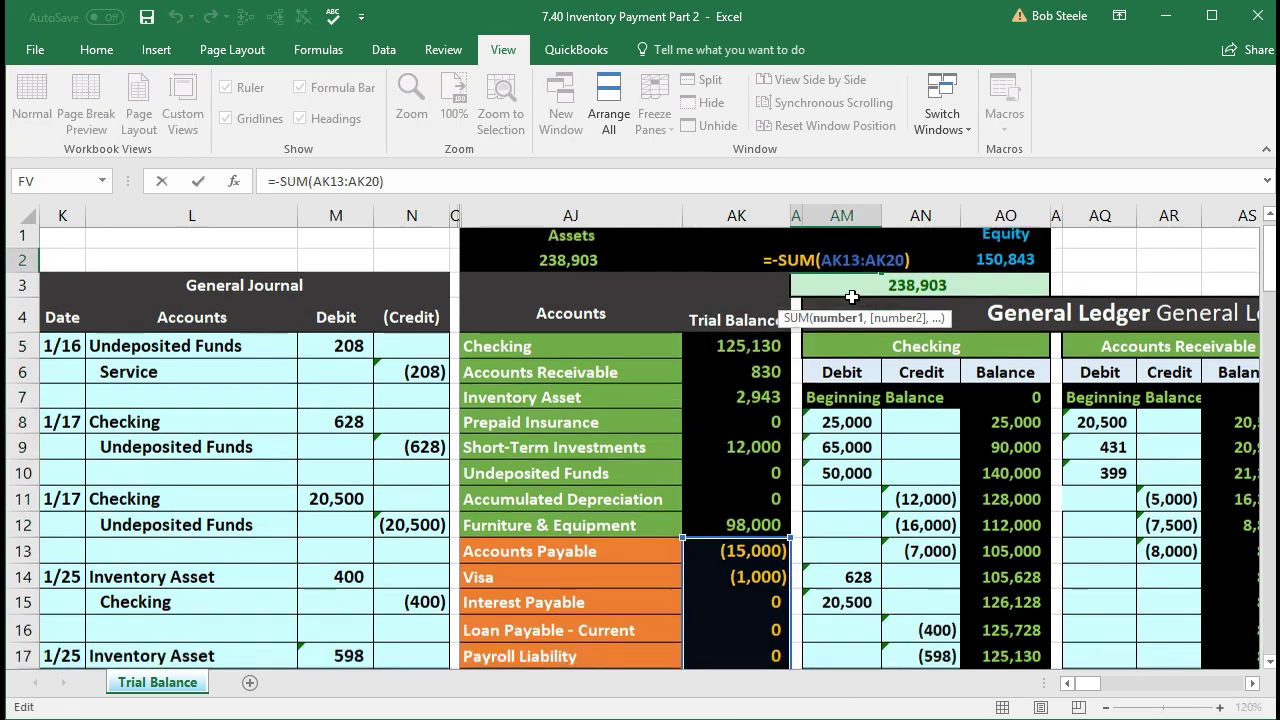
{"action": "key", "text": "Return"}
{"action": "scroll", "coordinate": [851, 296], "scroll_direction": "down", "scroll_amount": 2}
{"action": "scroll", "coordinate": [851, 293], "scroll_direction": "down", "scroll_amount": 1}
{"action": "left_click_drag", "start_coordinate": [772, 346], "coordinate": [766, 528]}
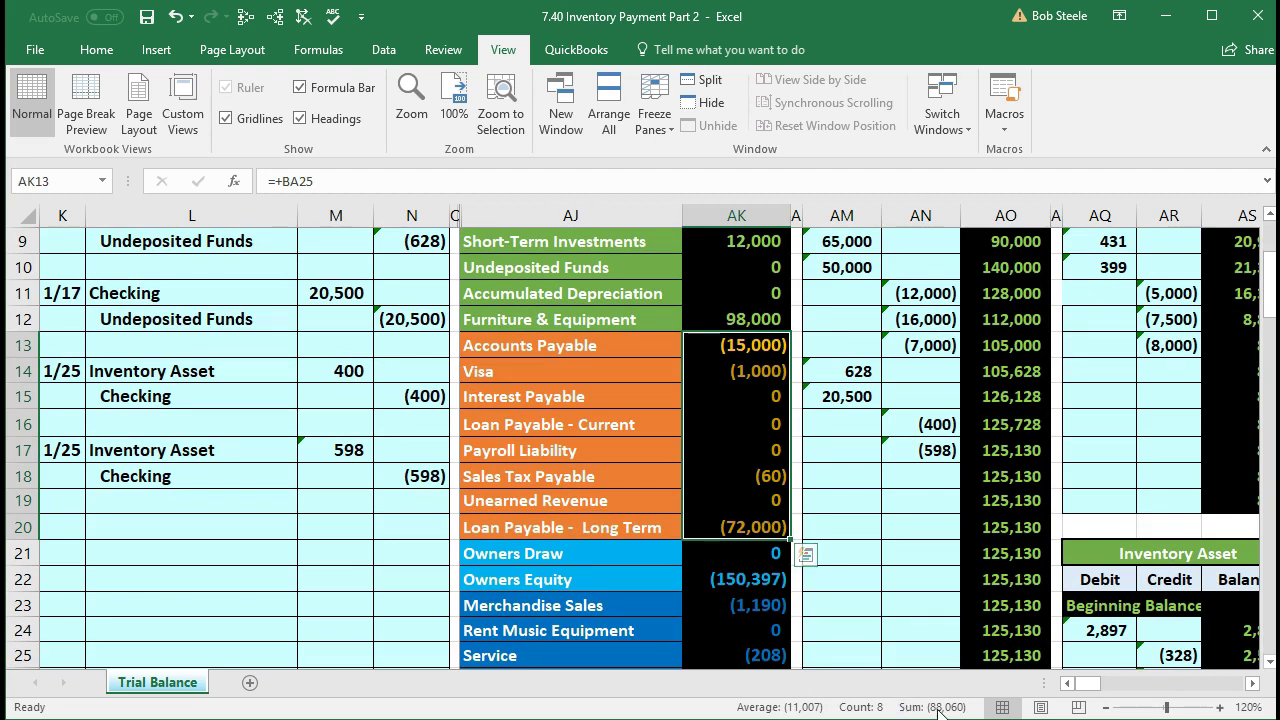
Inspect the Net Income formula in AK39 and check it against the sum of the income and expense accounts AK23:AK26.
{"action": "scroll", "coordinate": [889, 578], "scroll_direction": "down", "scroll_amount": 3}
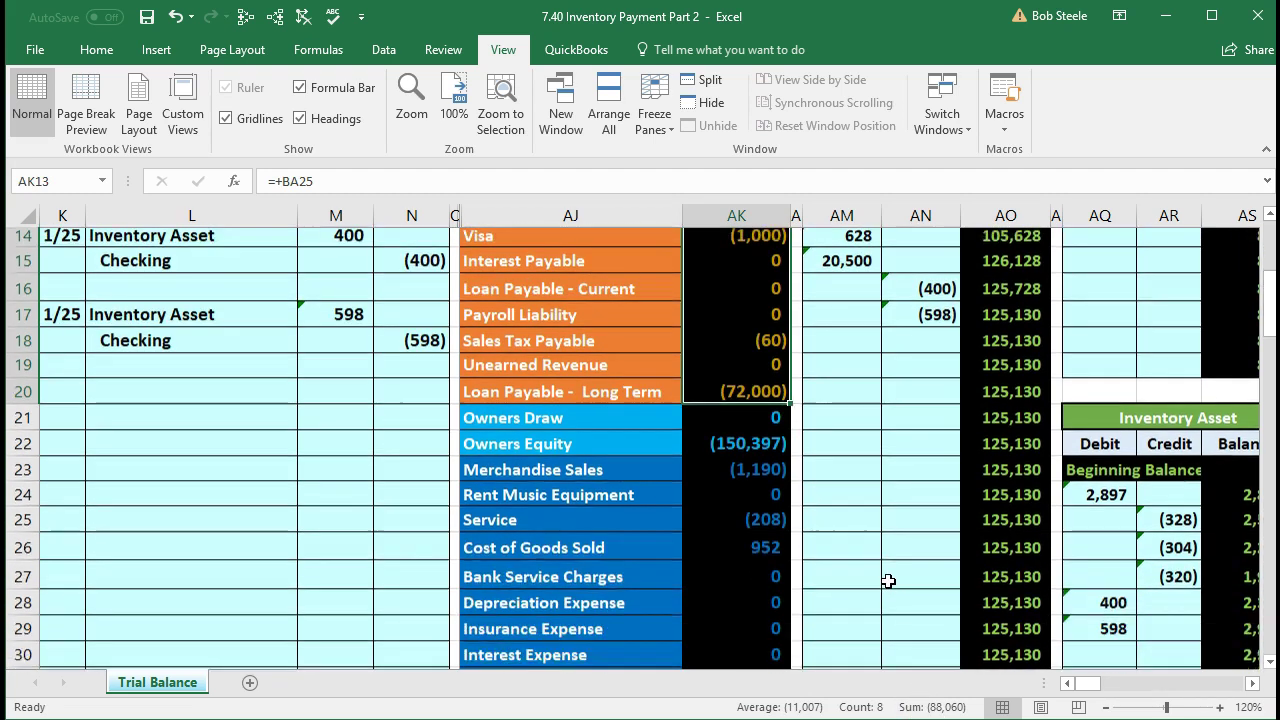
{"action": "left_click", "coordinate": [890, 572]}
{"action": "scroll", "coordinate": [889, 574], "scroll_direction": "down", "scroll_amount": 2}
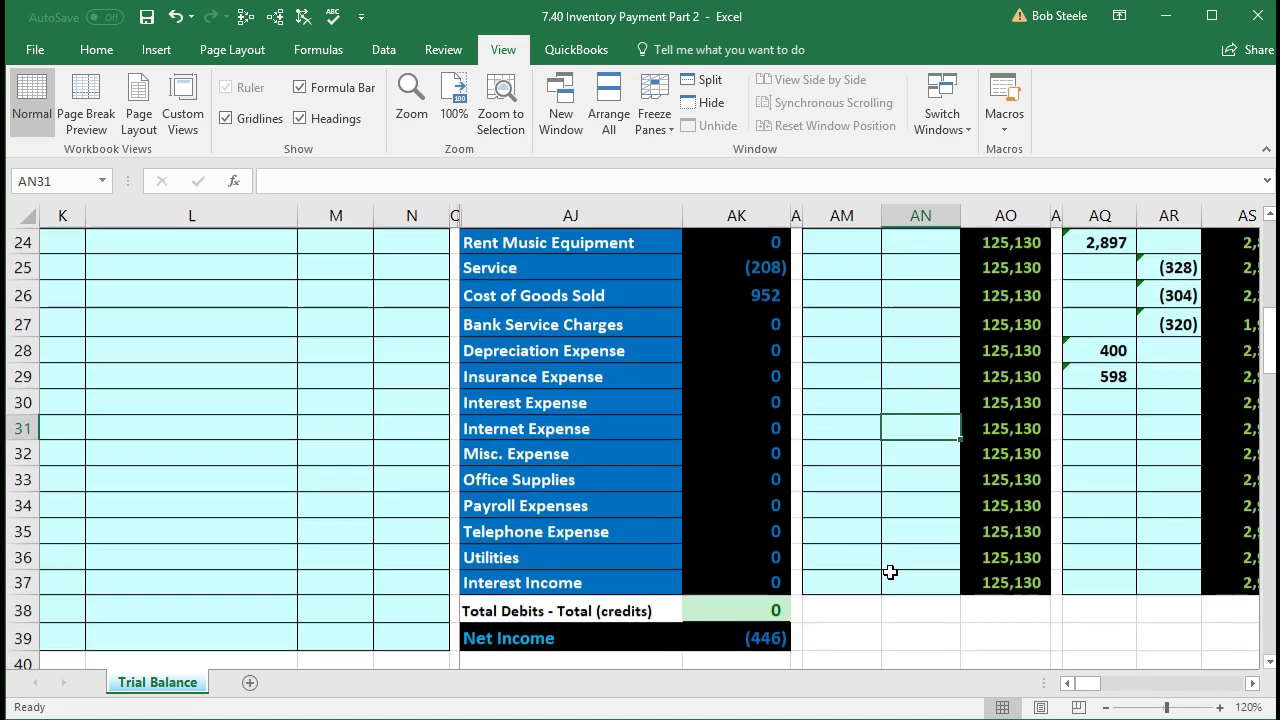
{"action": "double_click", "coordinate": [760, 636]}
{"action": "scroll", "coordinate": [870, 588], "scroll_direction": "up", "scroll_amount": 1}
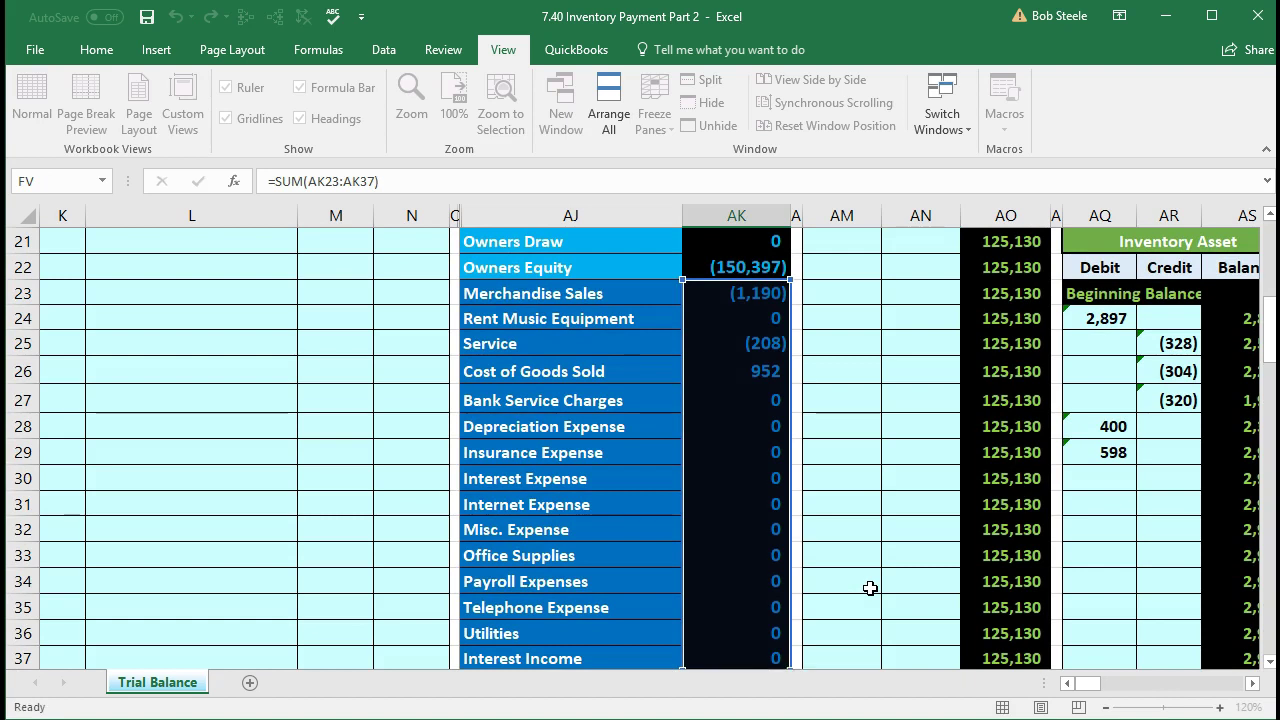
{"action": "key", "text": "Escape"}
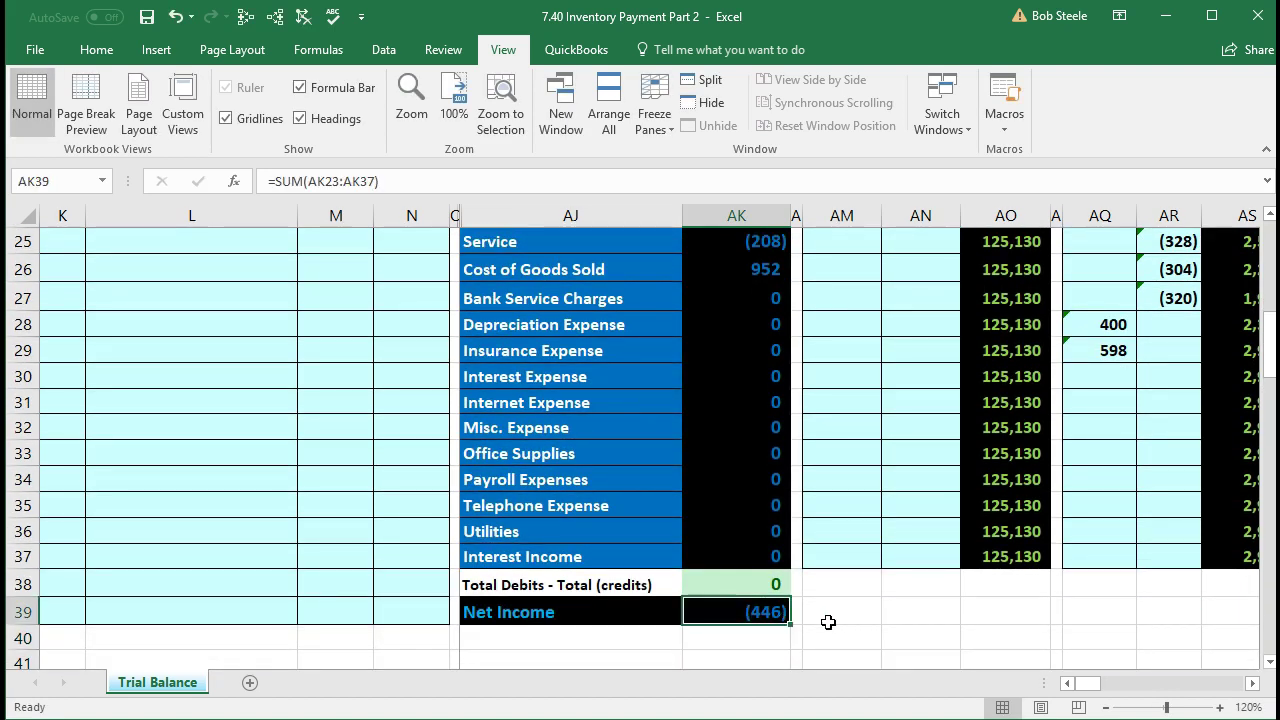
{"action": "scroll", "coordinate": [828, 622], "scroll_direction": "up", "scroll_amount": 1}
{"action": "left_click_drag", "start_coordinate": [762, 268], "coordinate": [749, 345]}
{"action": "scroll", "coordinate": [777, 449], "scroll_direction": "down", "scroll_amount": 2}
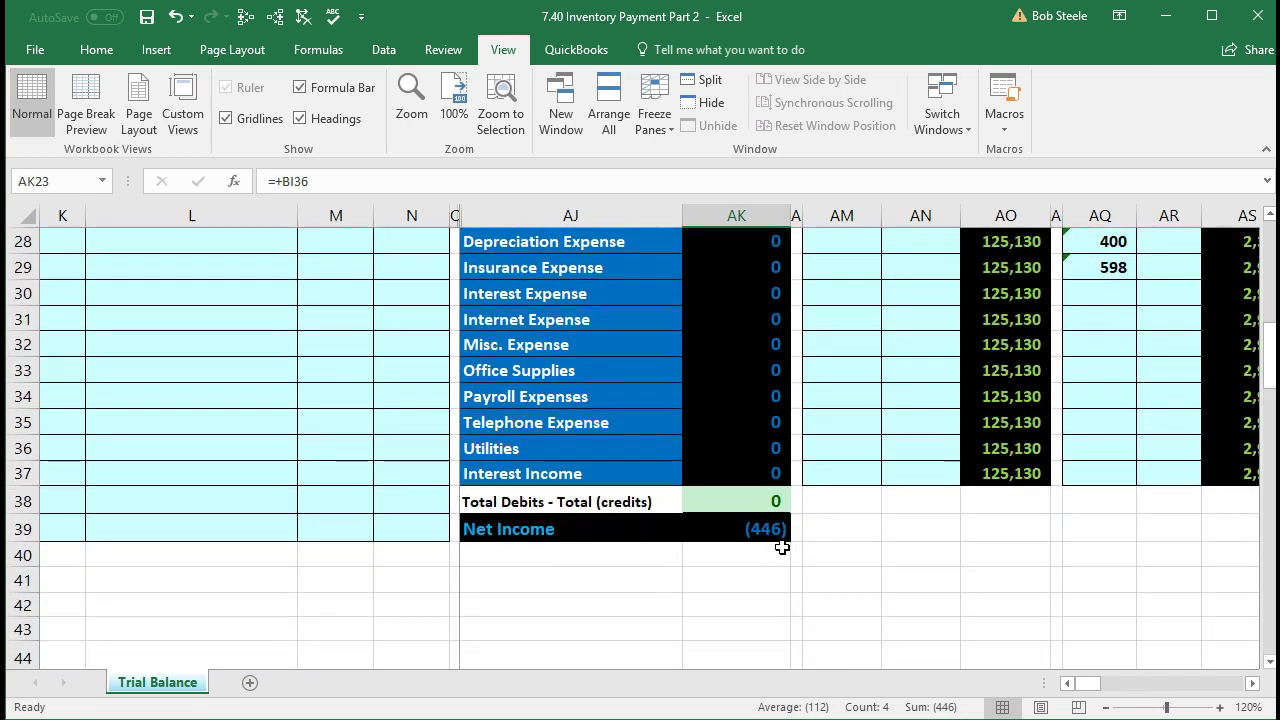
Sum the equity and income accounts AK21:AK37 and the asset and liability accounts AK5:AK20 to check the Owner's Equity total.
{"action": "scroll", "coordinate": [782, 548], "scroll_direction": "up", "scroll_amount": 4}
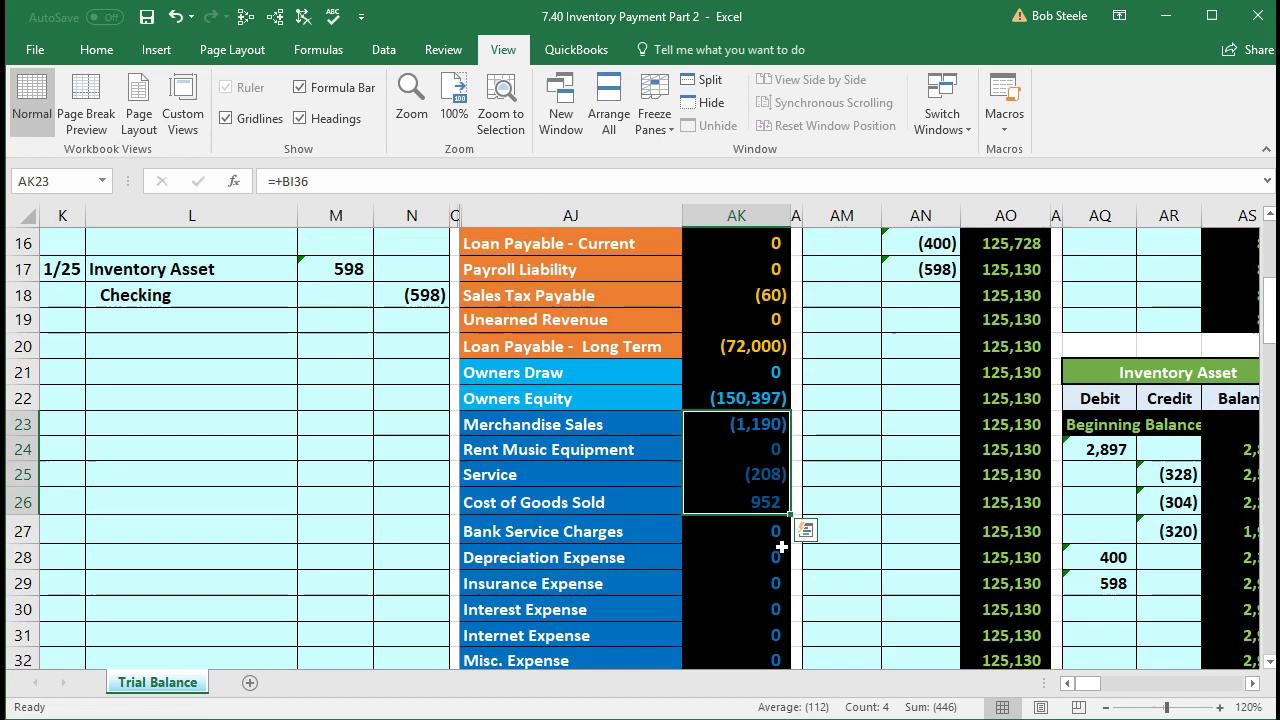
{"action": "left_click_drag", "start_coordinate": [753, 374], "coordinate": [737, 560]}
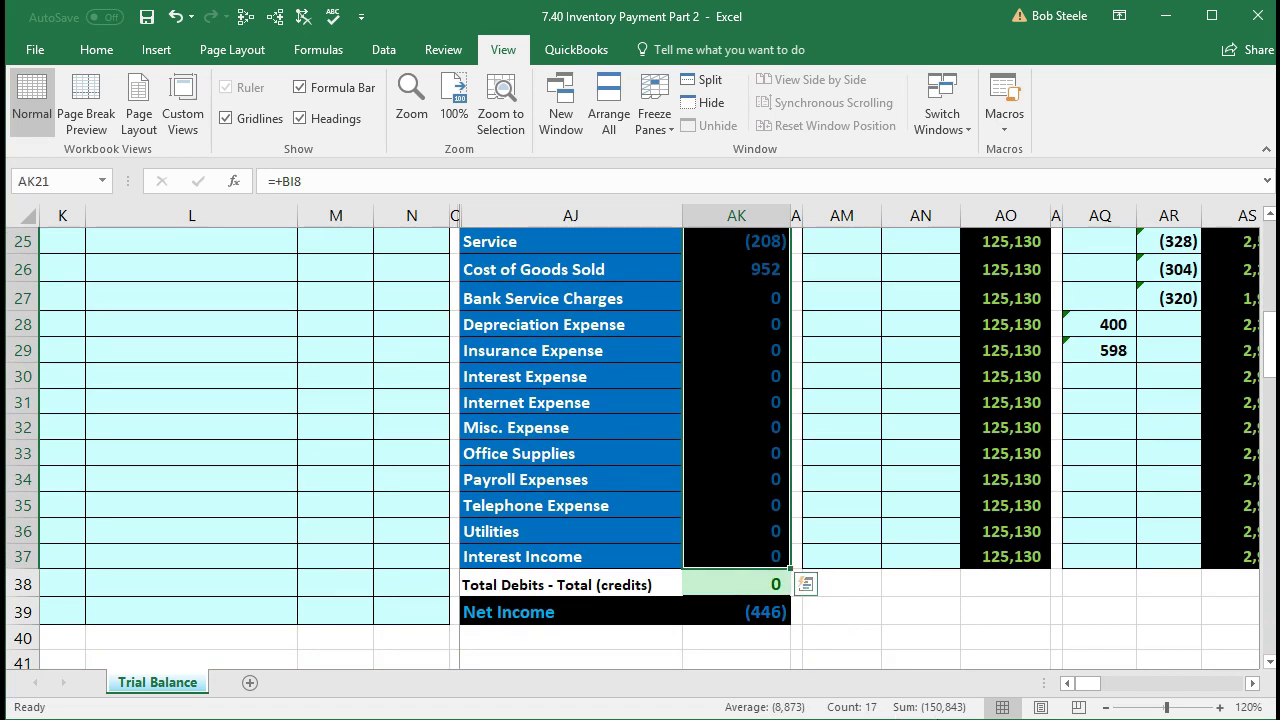
{"action": "scroll", "coordinate": [698, 608], "scroll_direction": "up", "scroll_amount": 5}
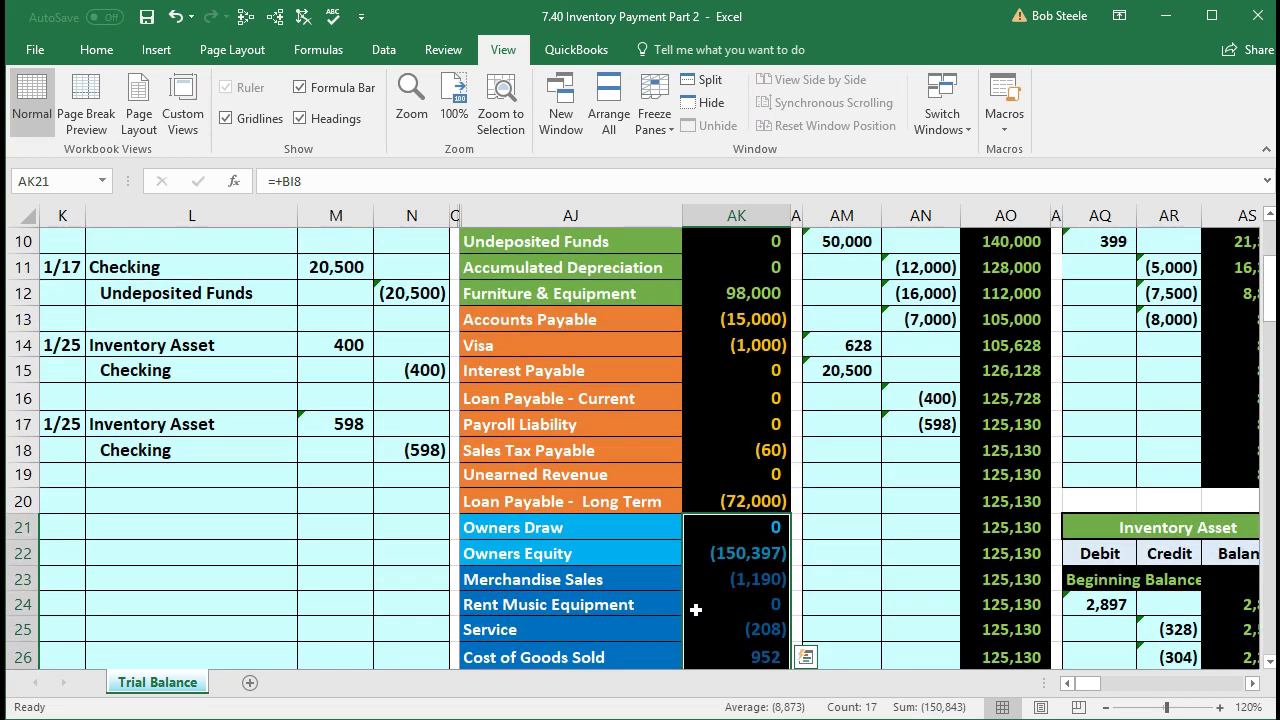
{"action": "scroll", "coordinate": [696, 609], "scroll_direction": "up", "scroll_amount": 2}
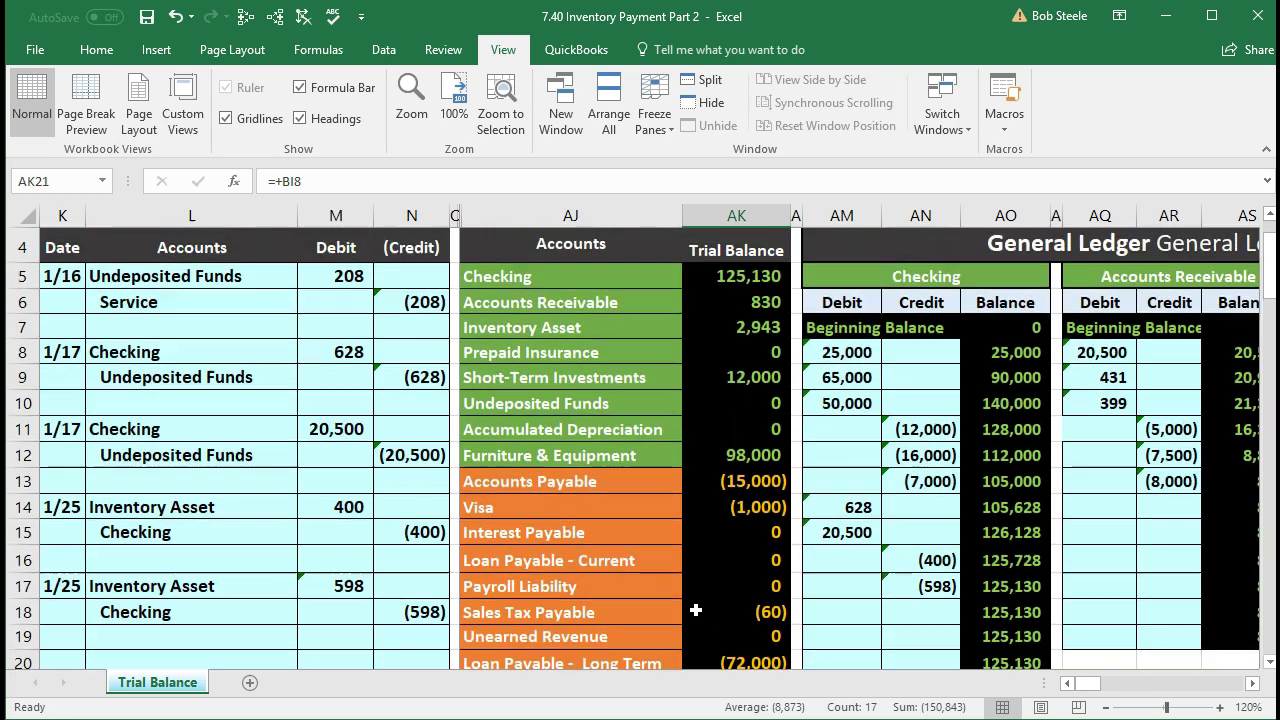
{"action": "left_click_drag", "start_coordinate": [714, 279], "coordinate": [726, 585]}
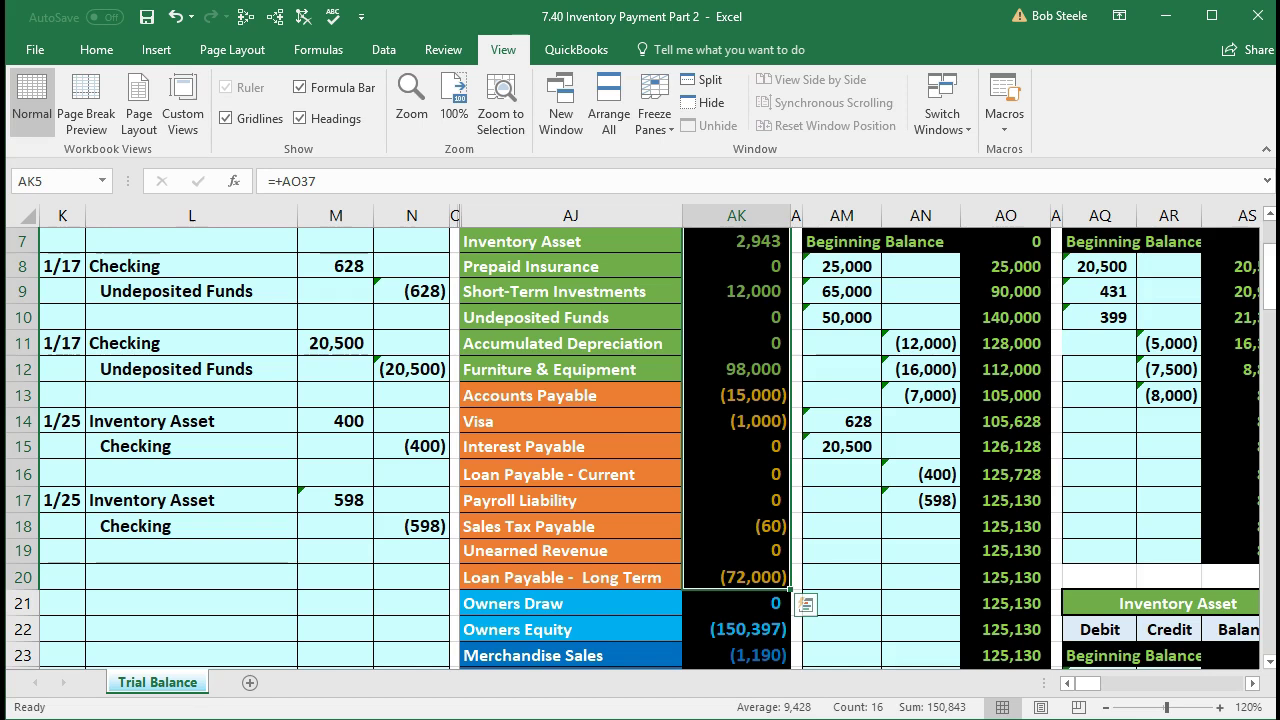
{"action": "left_click", "coordinate": [768, 556]}
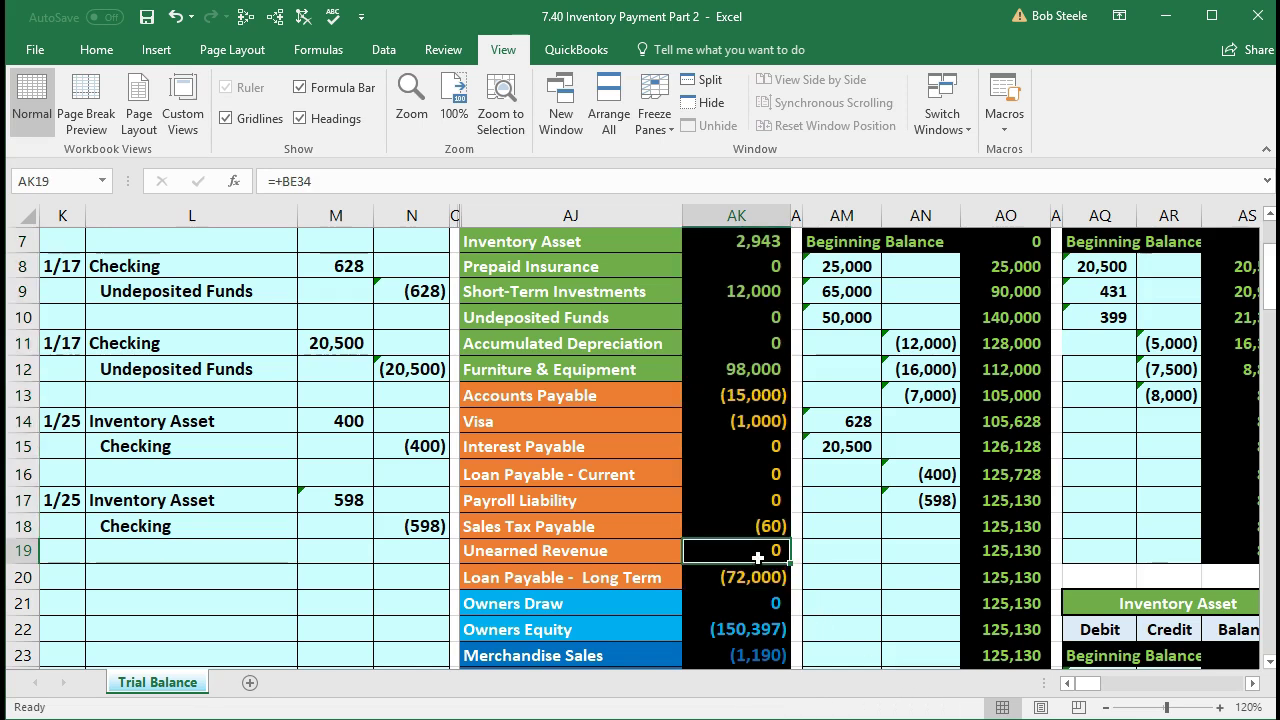
{"action": "scroll", "coordinate": [760, 557], "scroll_direction": "up", "scroll_amount": 2}
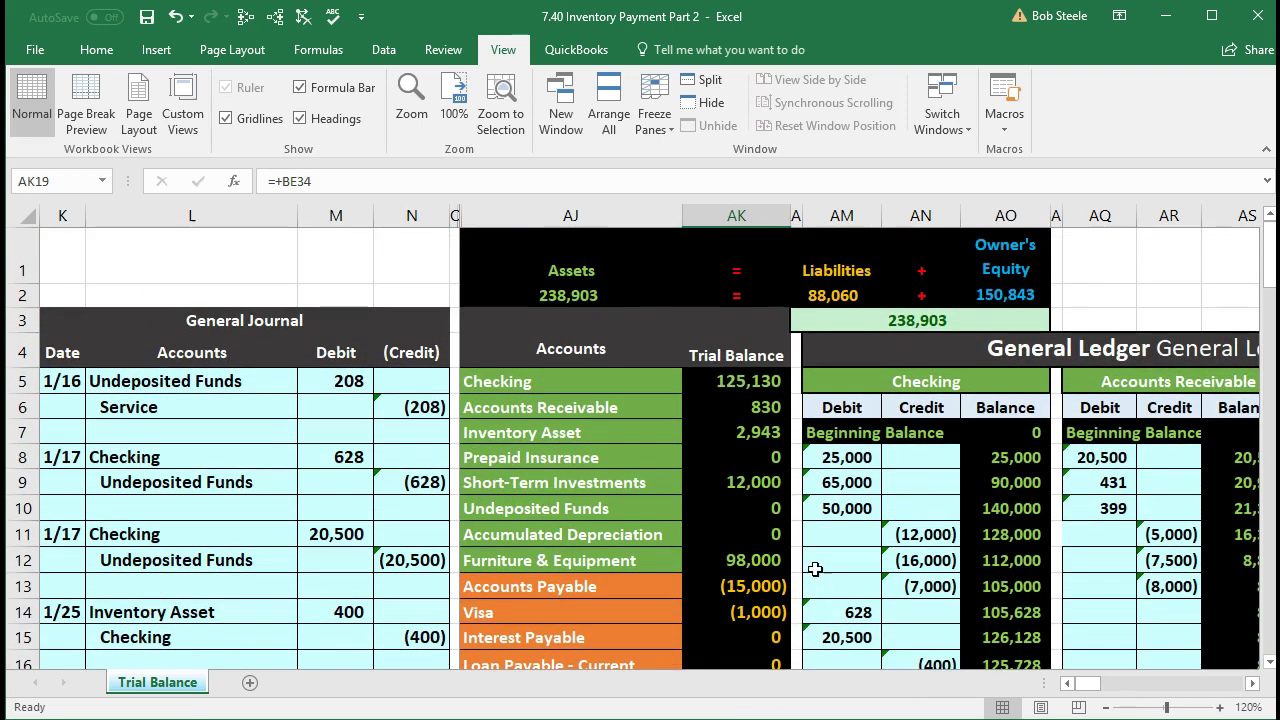
Trace the dependents of the Checking balance in AK5 and the Inventory Asset balance in AK7.
{"action": "left_click", "coordinate": [741, 377]}
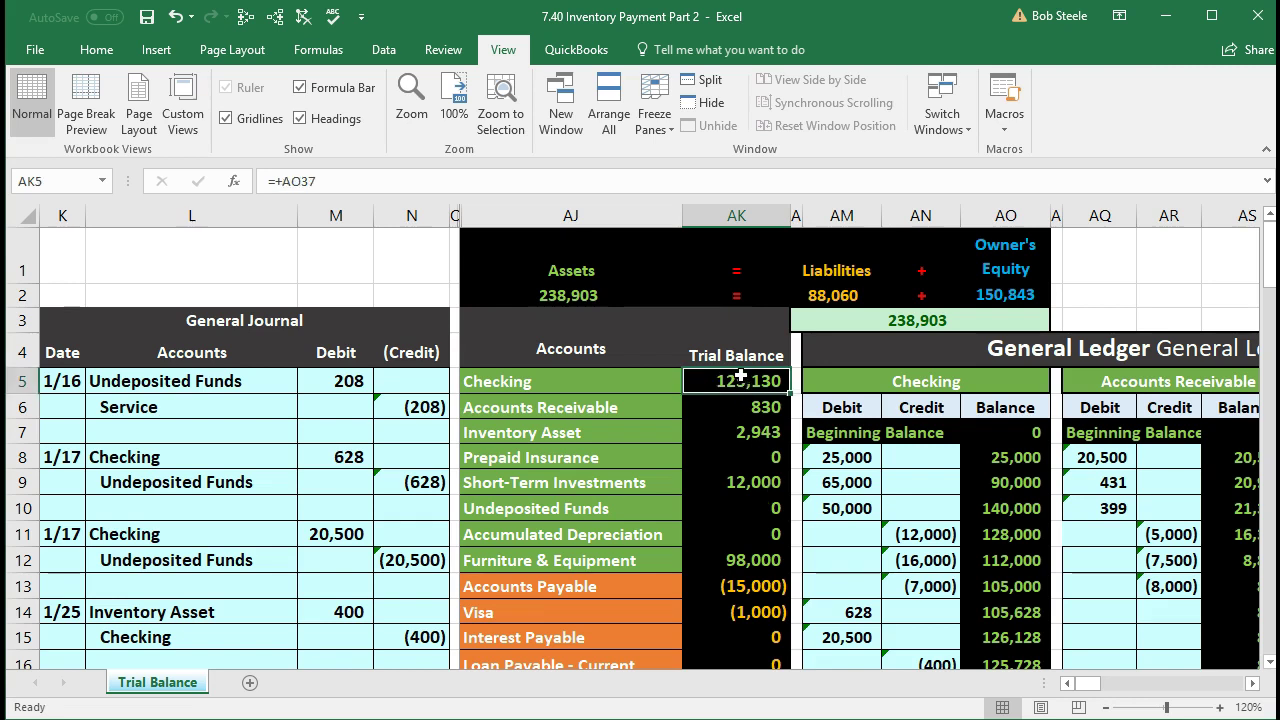
{"action": "left_click", "coordinate": [277, 18]}
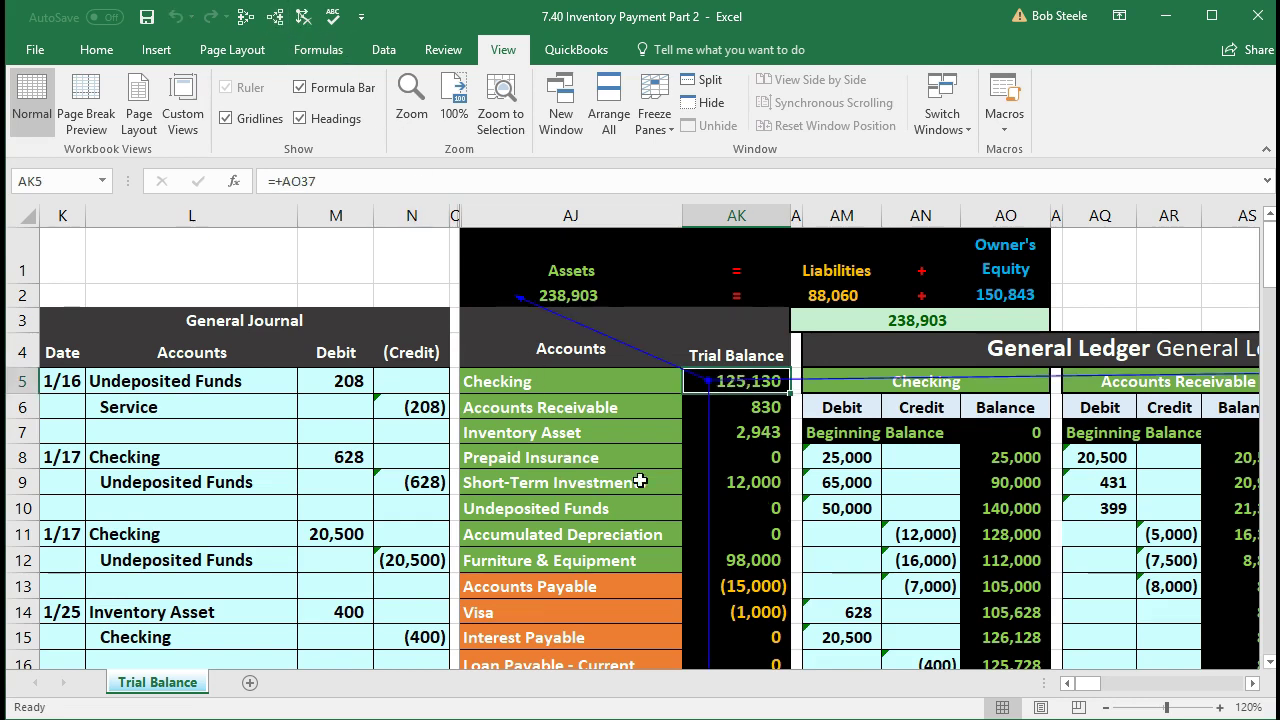
{"action": "left_click", "coordinate": [743, 432]}
{"action": "left_click", "coordinate": [277, 18]}
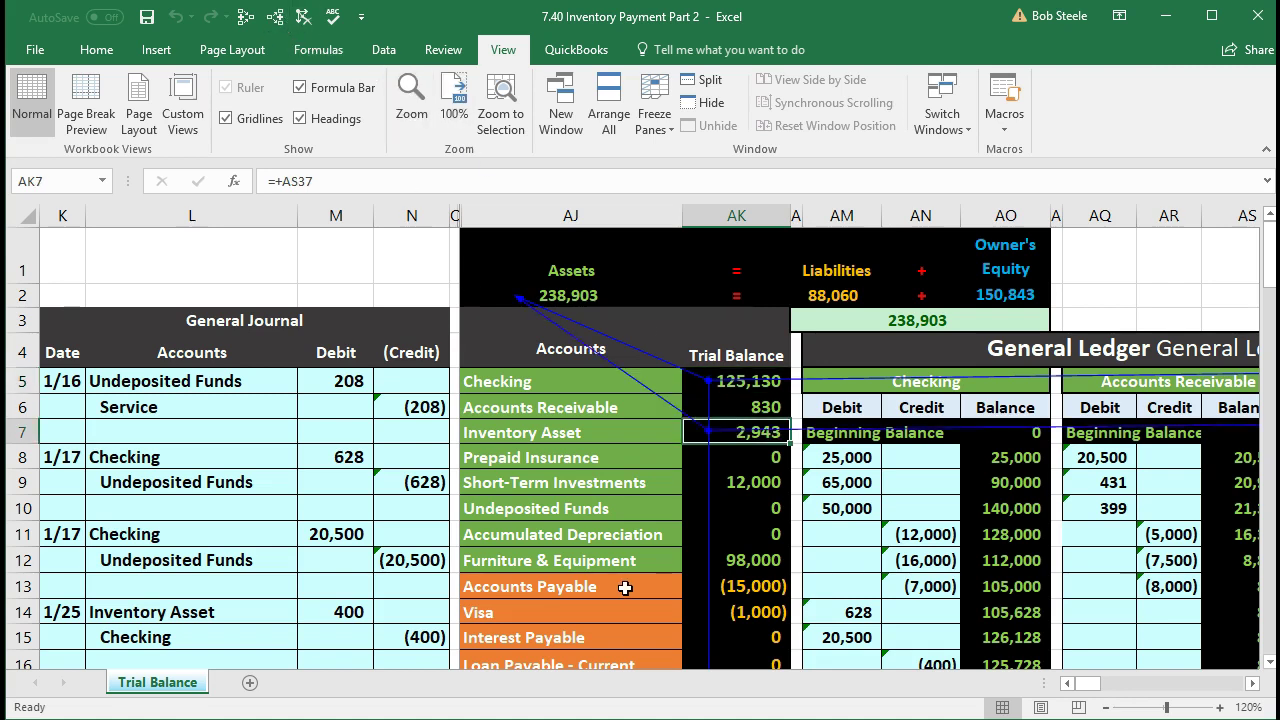
Follow the tracer arrows to the balance sheet and inspect the formulas for Cash in BX4 and Inventory Asset in BX6.
{"action": "key", "text": "Right"}
{"action": "key", "text": "Right"}
{"action": "key", "text": "Right"}
{"action": "key", "text": "Right"}
{"action": "key", "text": "Right"}
{"action": "key", "text": "Right"}
{"action": "key", "text": "Right"}
{"action": "key", "text": "Right"}
{"action": "key", "text": "Right"}
{"action": "key", "text": "Right"}
{"action": "key", "text": "Right"}
{"action": "key", "text": "Right"}
{"action": "key", "text": "Right"}
{"action": "key", "text": "Right"}
{"action": "key", "text": "Right"}
{"action": "key", "text": "Right"}
{"action": "key", "text": "Right"}
{"action": "key", "text": "Right"}
{"action": "key", "text": "Right"}
{"action": "key", "text": "Right"}
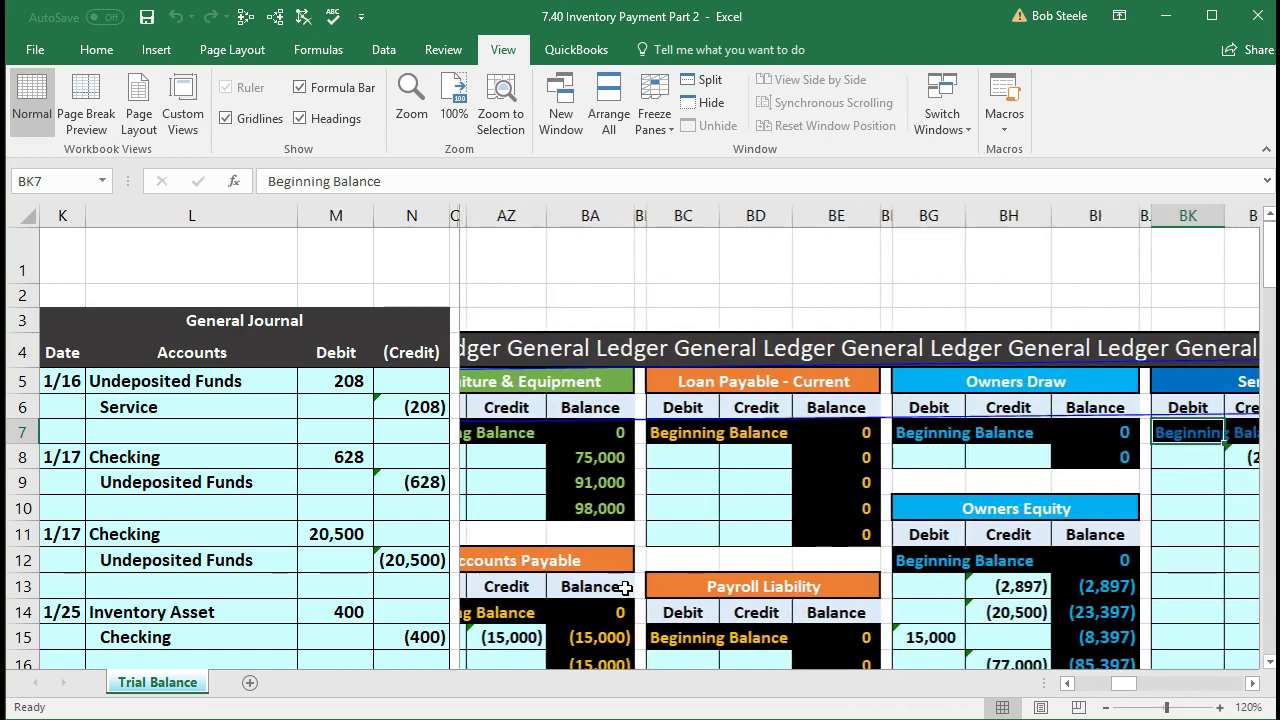
{"action": "key", "text": "Right"}
{"action": "key", "text": "Right"}
{"action": "key", "text": "Right"}
{"action": "key", "text": "Right"}
{"action": "key", "text": "Right"}
{"action": "key", "text": "Right"}
{"action": "key", "text": "Right"}
{"action": "key", "text": "Right"}
{"action": "key", "text": "Right"}
{"action": "key", "text": "Right"}
{"action": "key", "text": "Right"}
{"action": "key", "text": "Right"}
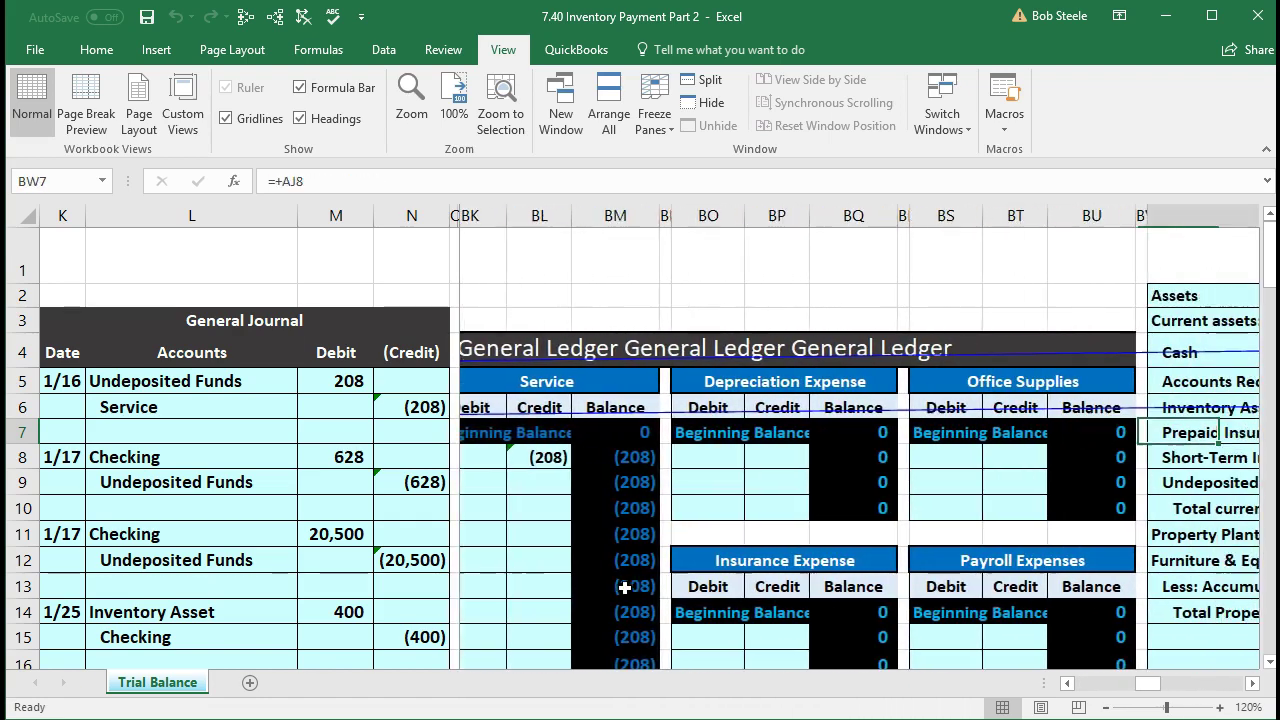
{"action": "key", "text": "Right"}
{"action": "key", "text": "Right"}
{"action": "key", "text": "Right"}
{"action": "key", "text": "Right"}
{"action": "key", "text": "Right"}
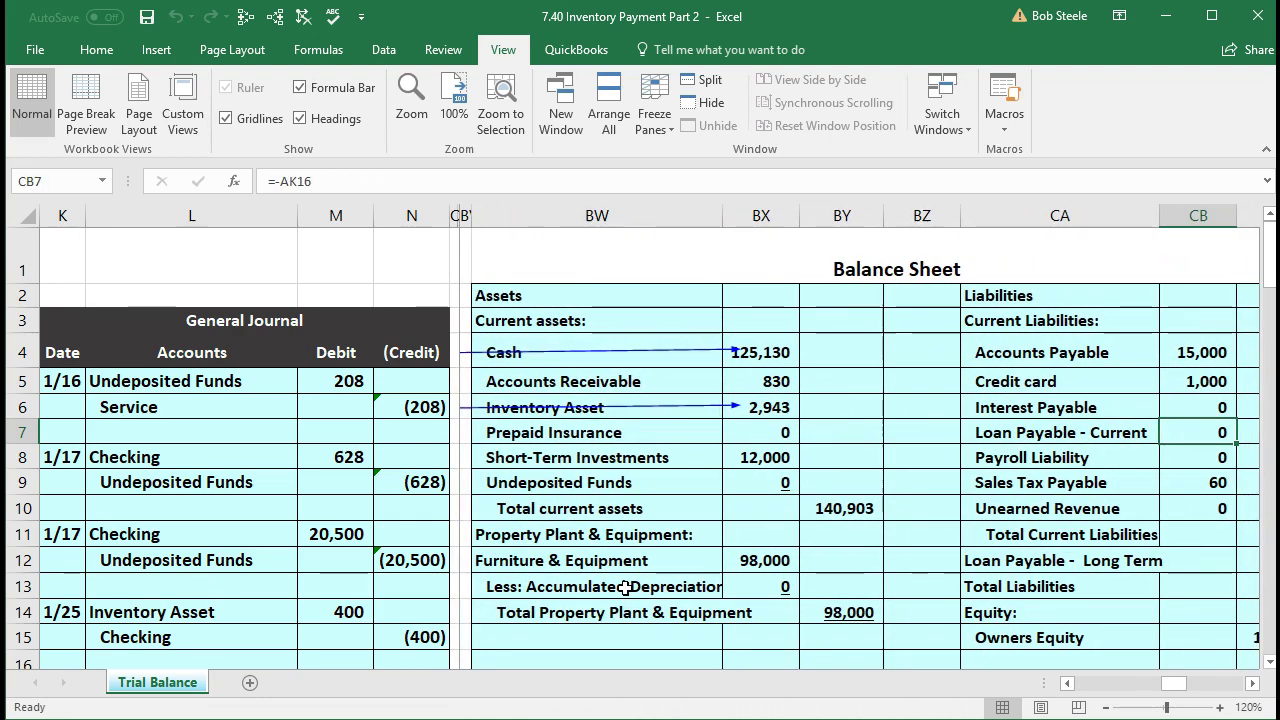
{"action": "left_click", "coordinate": [772, 340]}
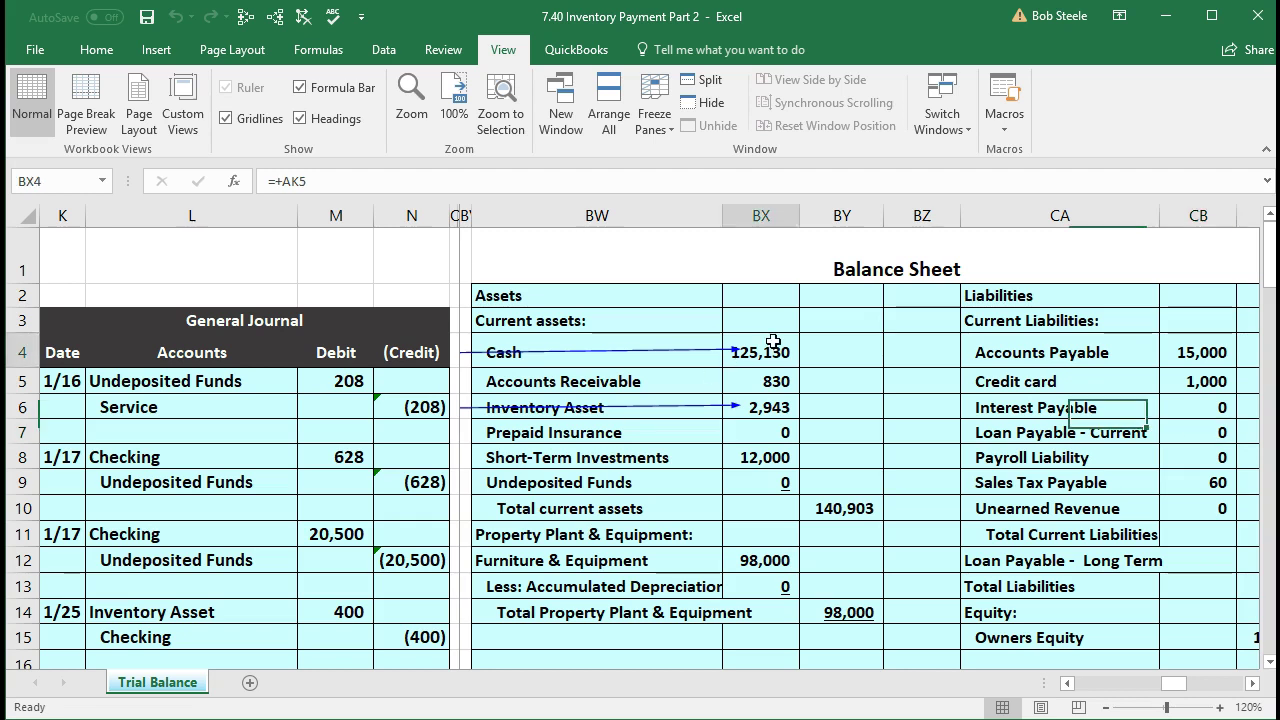
{"action": "left_click", "coordinate": [789, 401]}
Inspect the Total Assets formula in BZ17 and compare it with Total Liabilities & Equity in CC17 on the balance sheet.
{"action": "scroll", "coordinate": [912, 470], "scroll_direction": "down", "scroll_amount": 1}
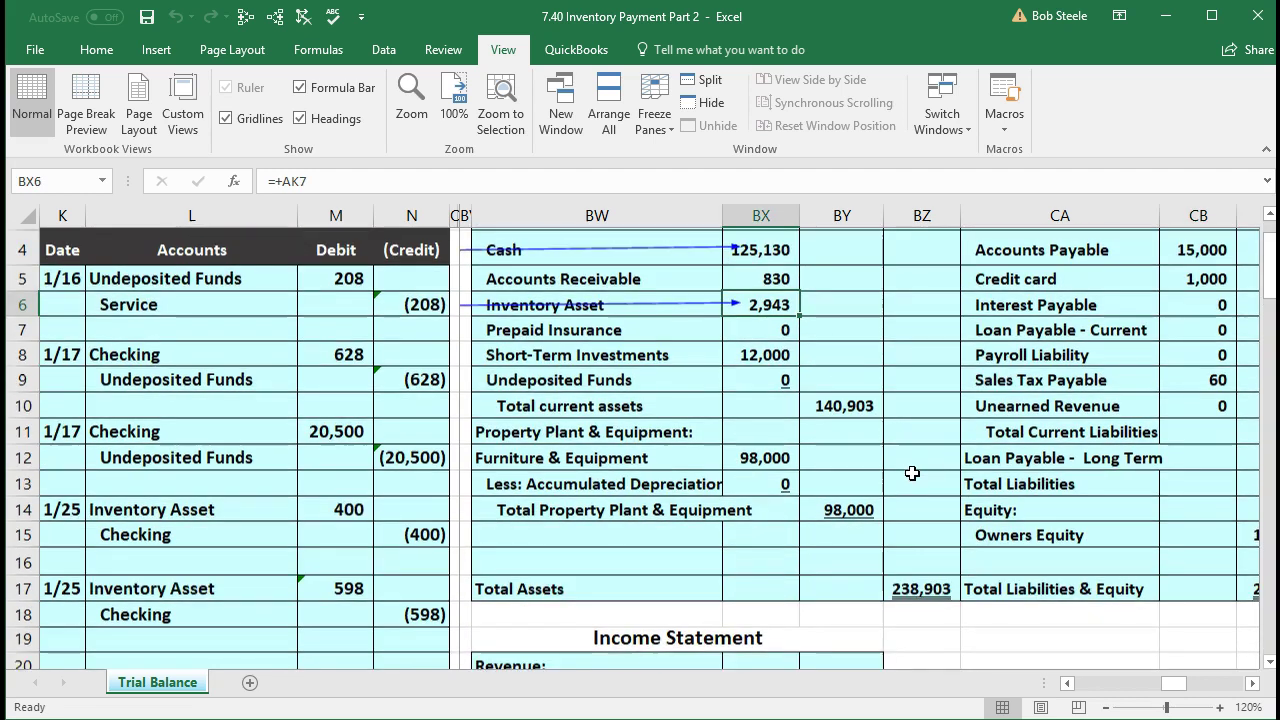
{"action": "left_click", "coordinate": [918, 590]}
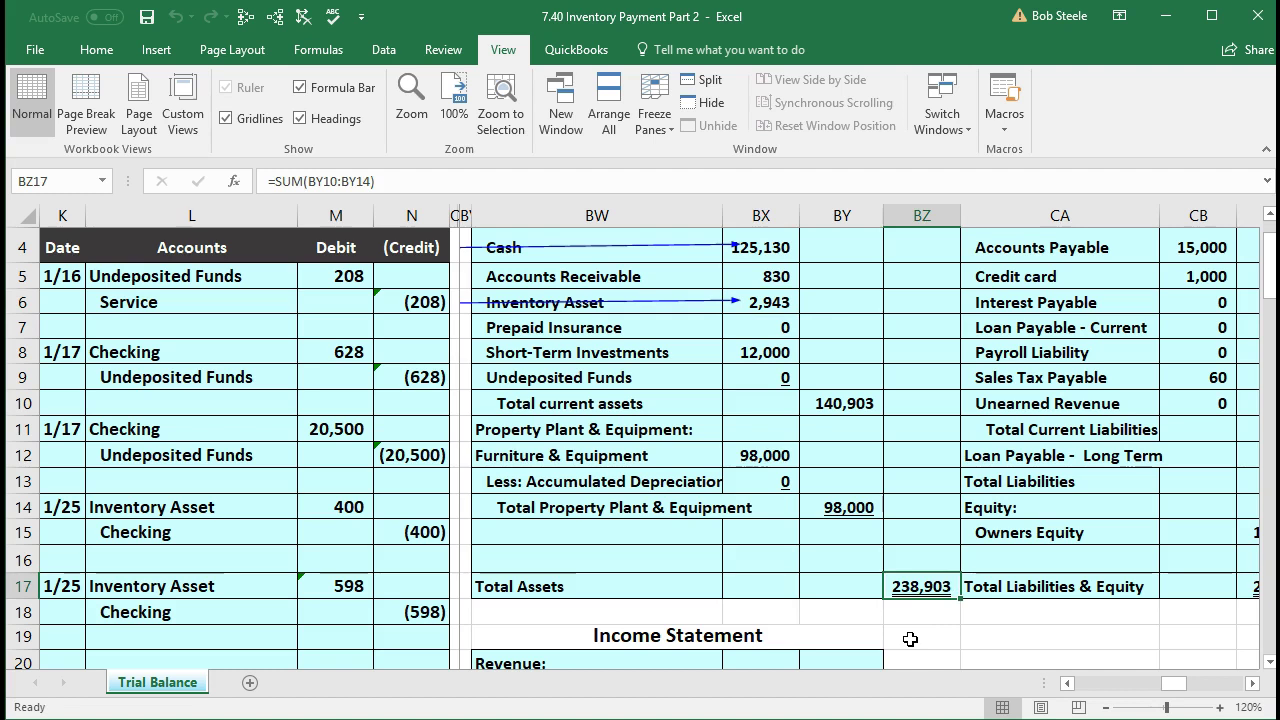
{"action": "key", "text": "Right"}
{"action": "key", "text": "Right"}
{"action": "key", "text": "Right"}
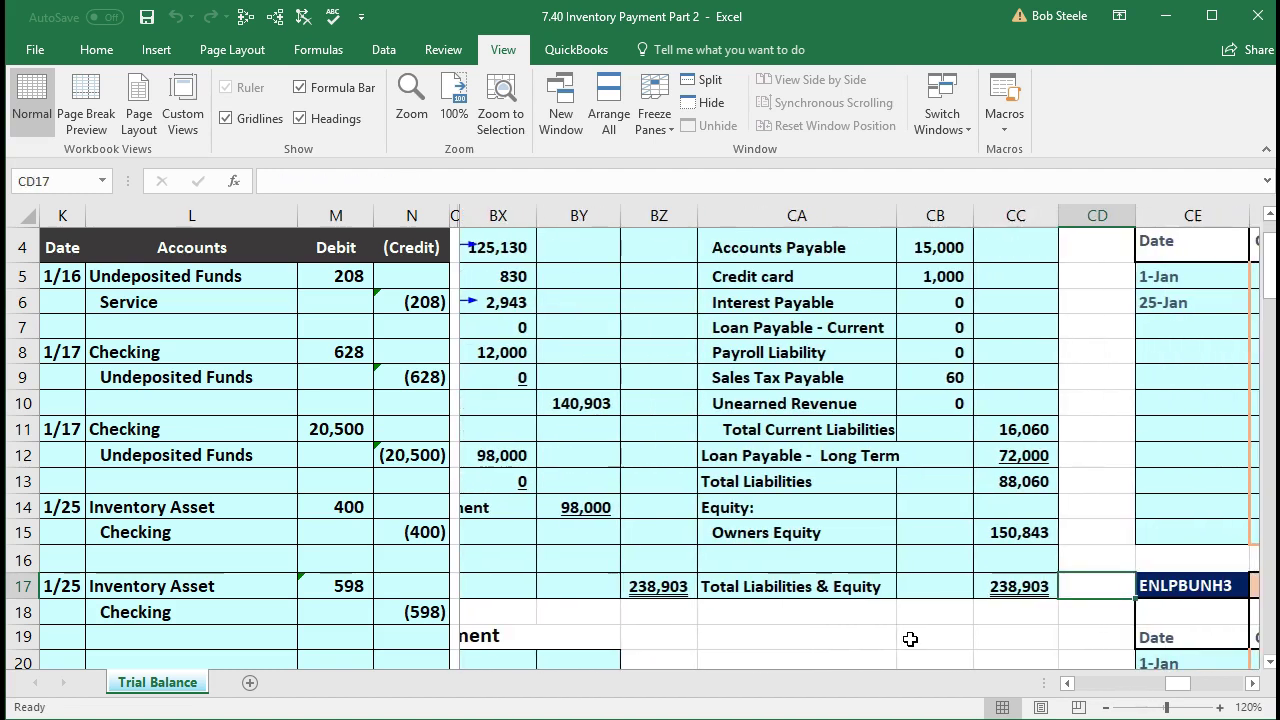
{"action": "key", "text": "Left"}
{"action": "key", "text": "Left"}
{"action": "key", "text": "Left"}
{"action": "key", "text": "Left"}
{"action": "key", "text": "Left"}
{"action": "key", "text": "Left"}
{"action": "key", "text": "Left"}
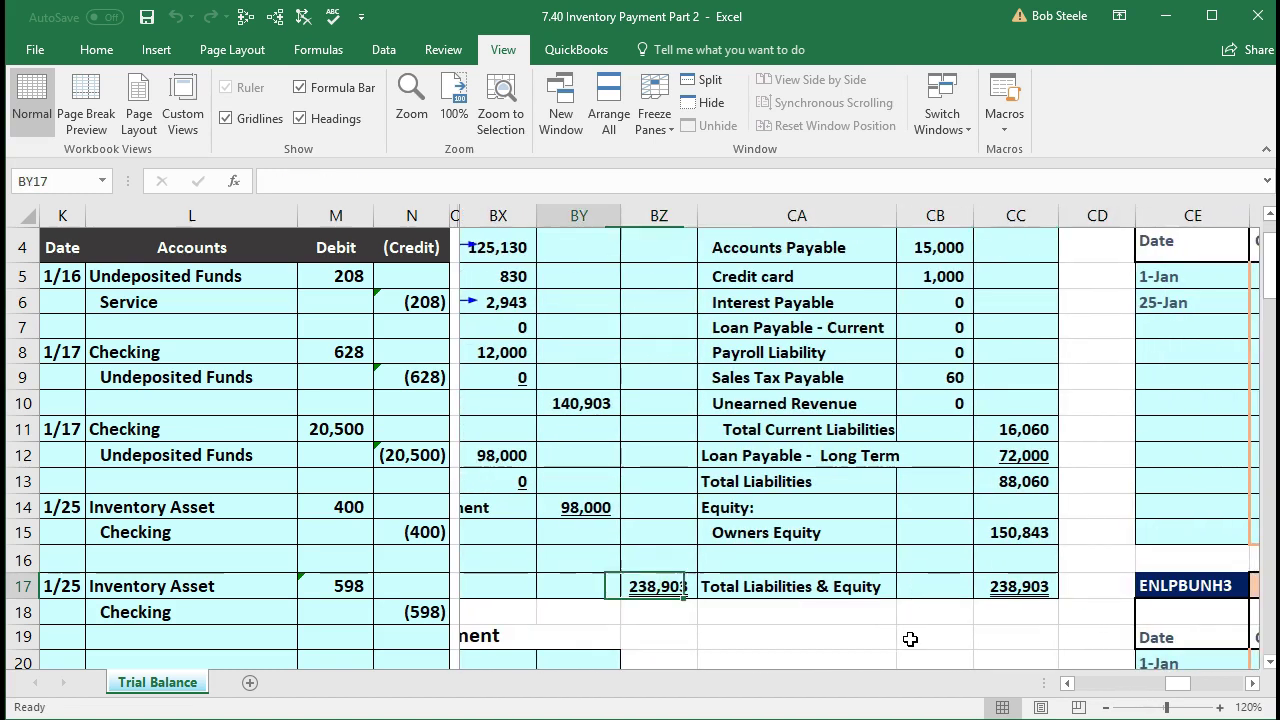
Review the income statement's revenue and expense lines and inspect the Net Income (Loss) formula in BY42.
{"action": "scroll", "coordinate": [915, 630], "scroll_direction": "down", "scroll_amount": 1}
{"action": "scroll", "coordinate": [915, 630], "scroll_direction": "down", "scroll_amount": 5}
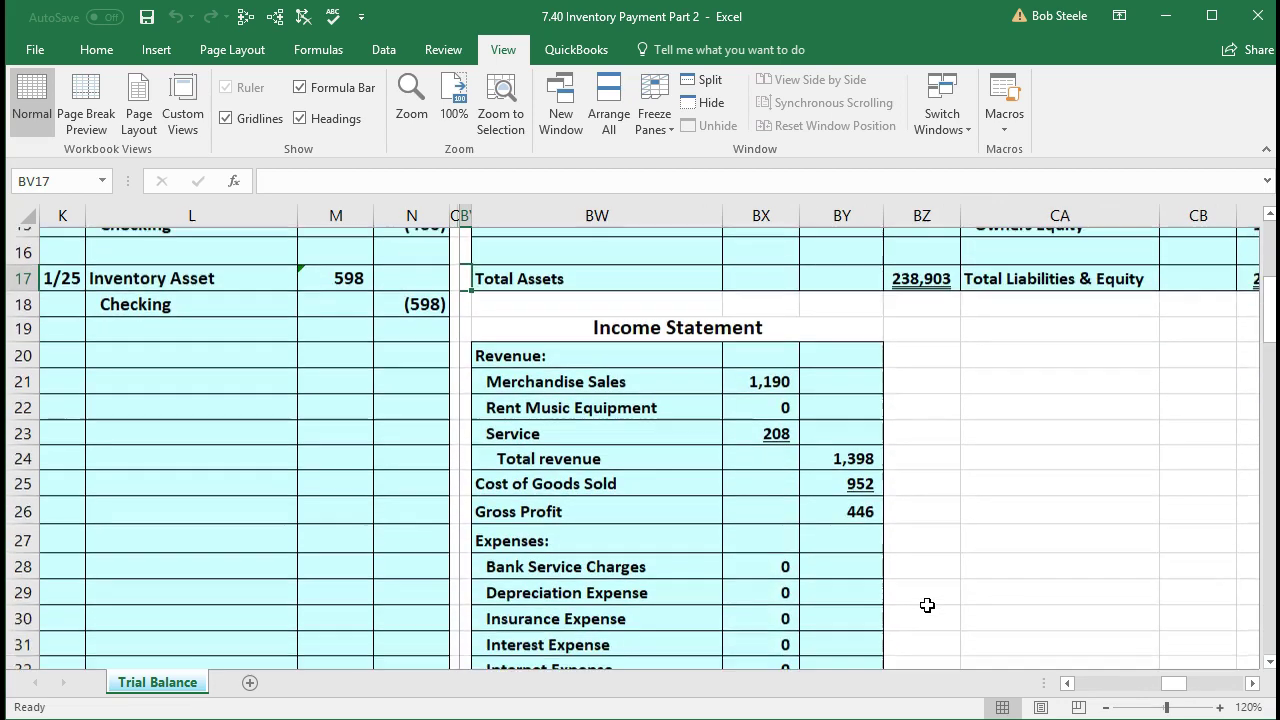
{"action": "scroll", "coordinate": [919, 604], "scroll_direction": "down", "scroll_amount": 3}
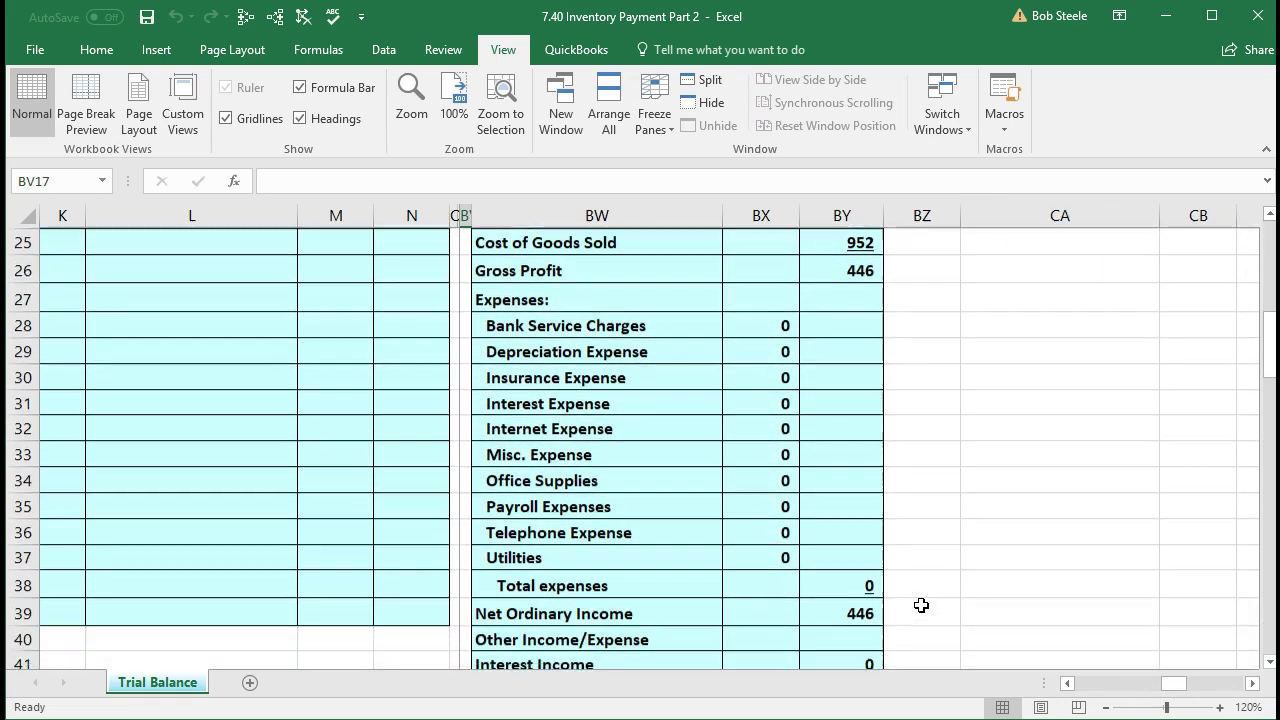
{"action": "left_click", "coordinate": [862, 532]}
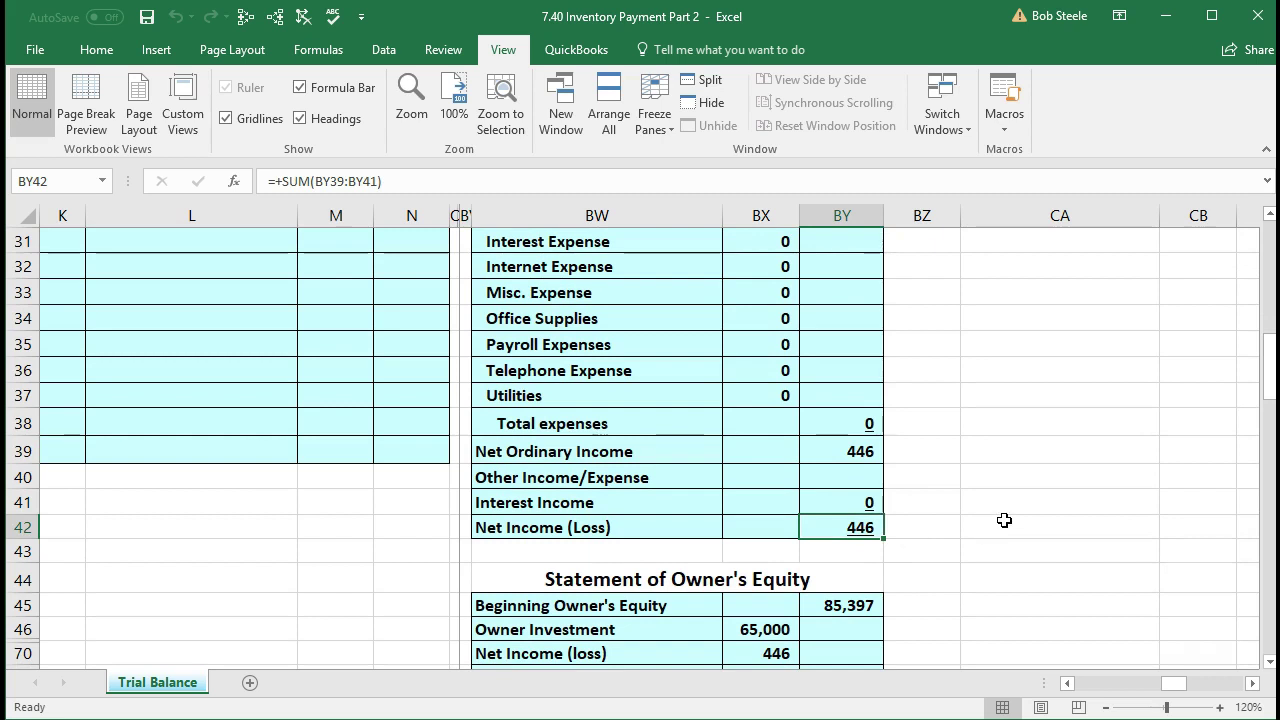
Inspect the Net Income link in BX70 and the Ending Owner's Equity formula in BY73 of the Statement of Owner's Equity.
{"action": "scroll", "coordinate": [1004, 512], "scroll_direction": "down", "scroll_amount": 2}
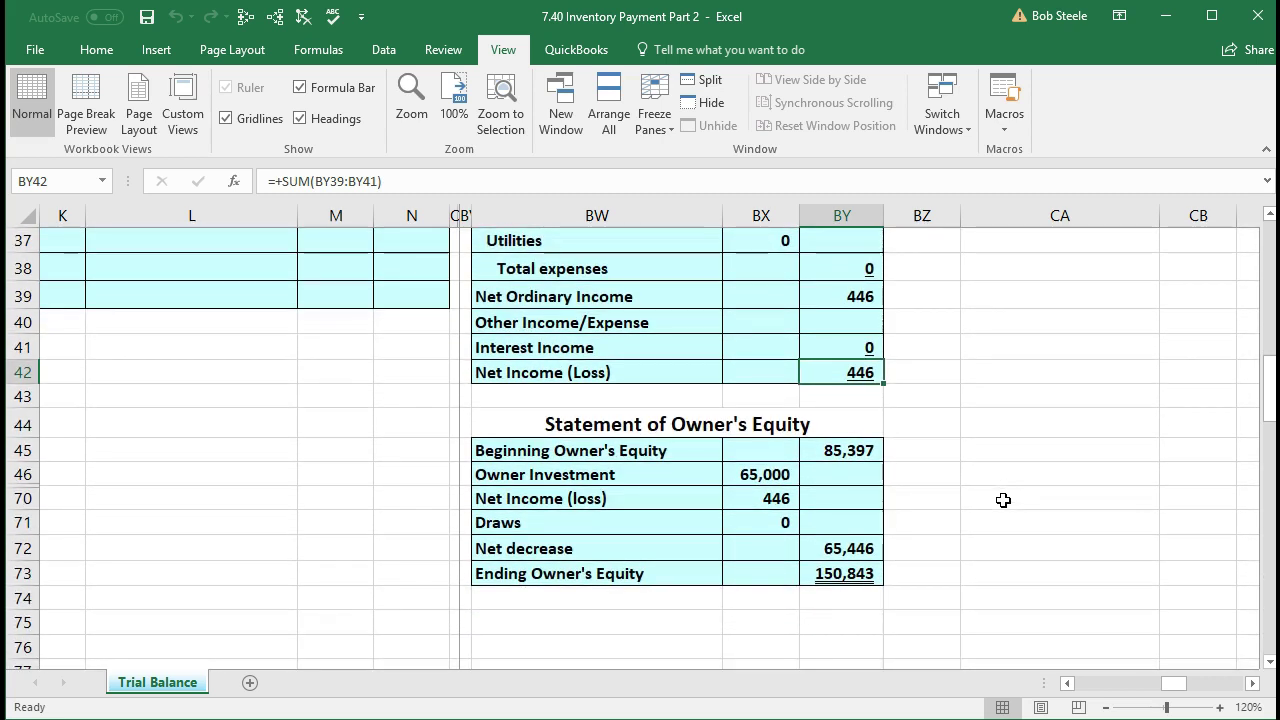
{"action": "left_click", "coordinate": [775, 500]}
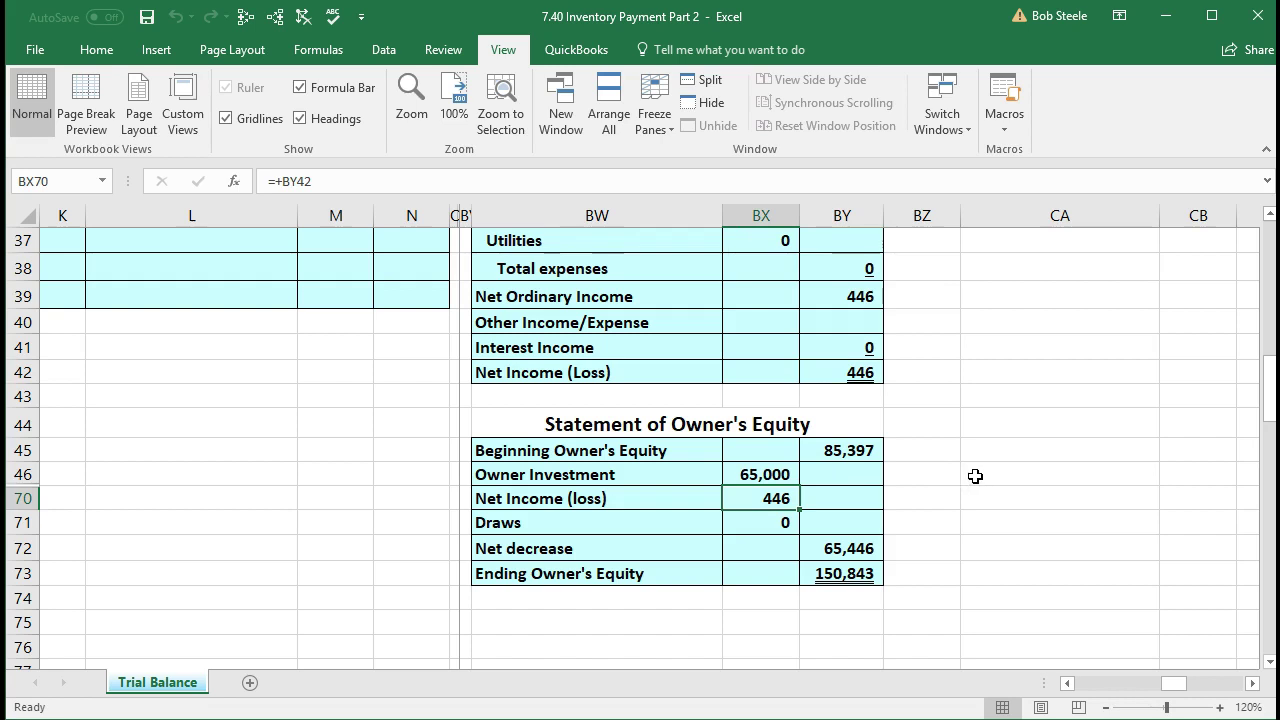
{"action": "left_click", "coordinate": [855, 577]}
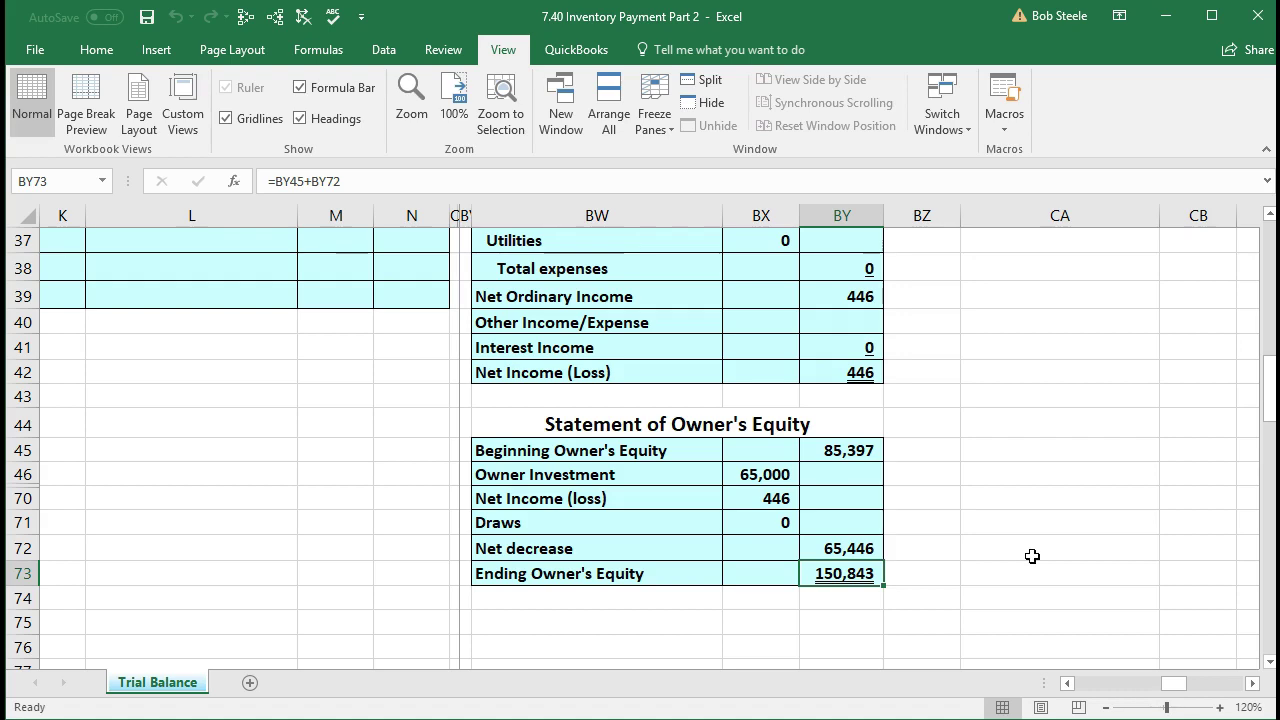
Check the balance sheet's Owners Equity formula in CC15 against the Ending Owner's Equity and return to the beginning of the balance sheet.
{"action": "scroll", "coordinate": [1115, 537], "scroll_direction": "up", "scroll_amount": 4}
{"action": "scroll", "coordinate": [1117, 537], "scroll_direction": "up", "scroll_amount": 6}
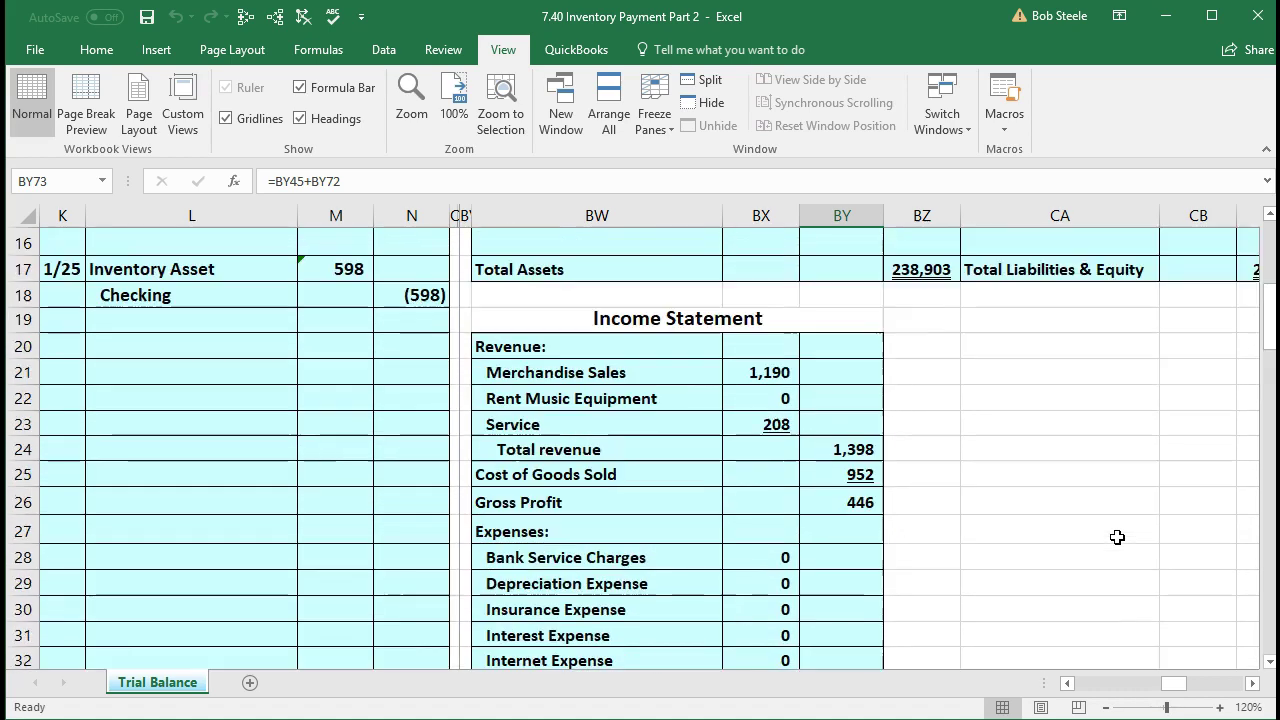
{"action": "left_click", "coordinate": [1113, 449]}
{"action": "key", "text": "Right"}
{"action": "key", "text": "Right"}
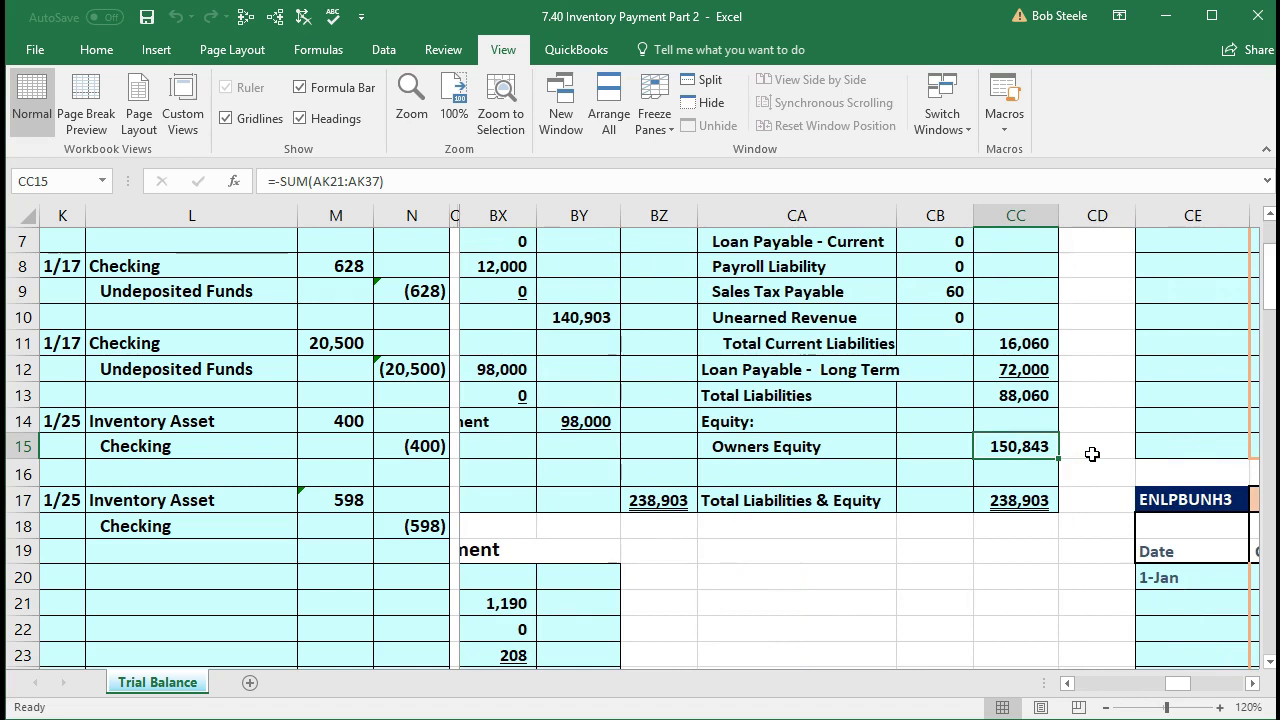
{"action": "key", "text": "Left"}
{"action": "key", "text": "Left"}
{"action": "key", "text": "Left"}
{"action": "key", "text": "Left"}
{"action": "key", "text": "Left"}
{"action": "key", "text": "Left"}
{"action": "key", "text": "Left"}
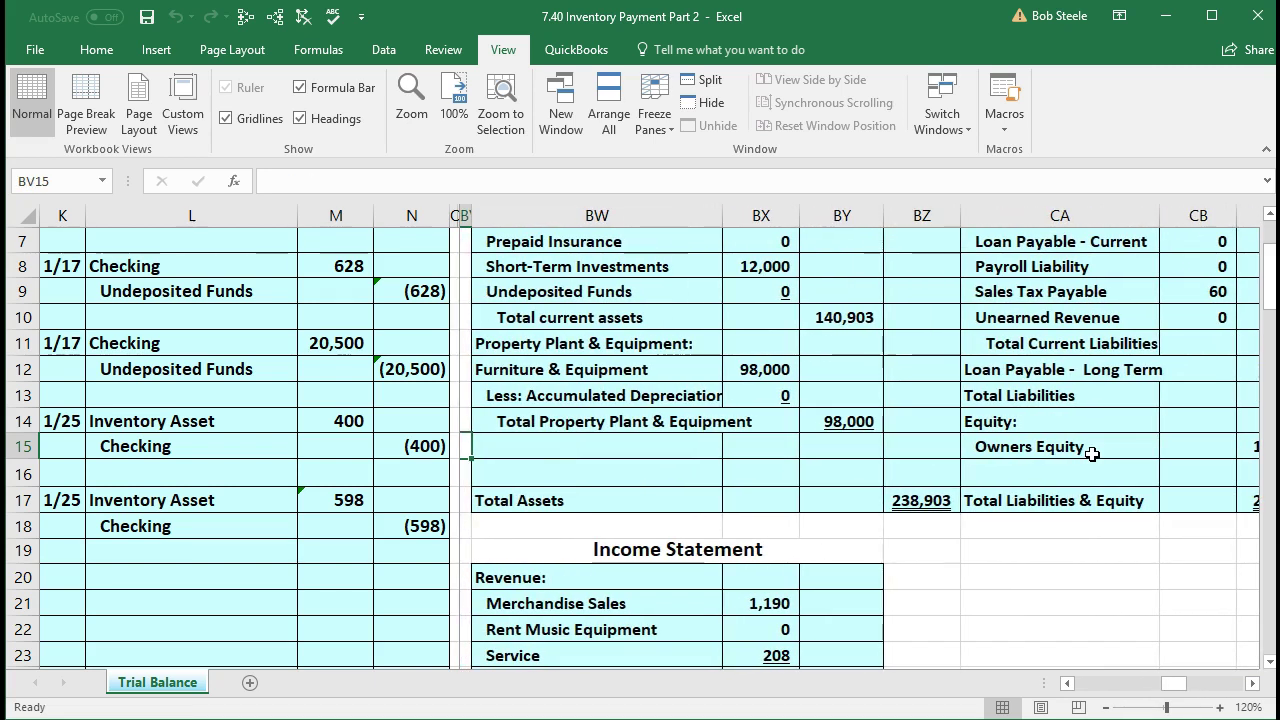
{"action": "scroll", "coordinate": [936, 455], "scroll_direction": "up", "scroll_amount": 2}
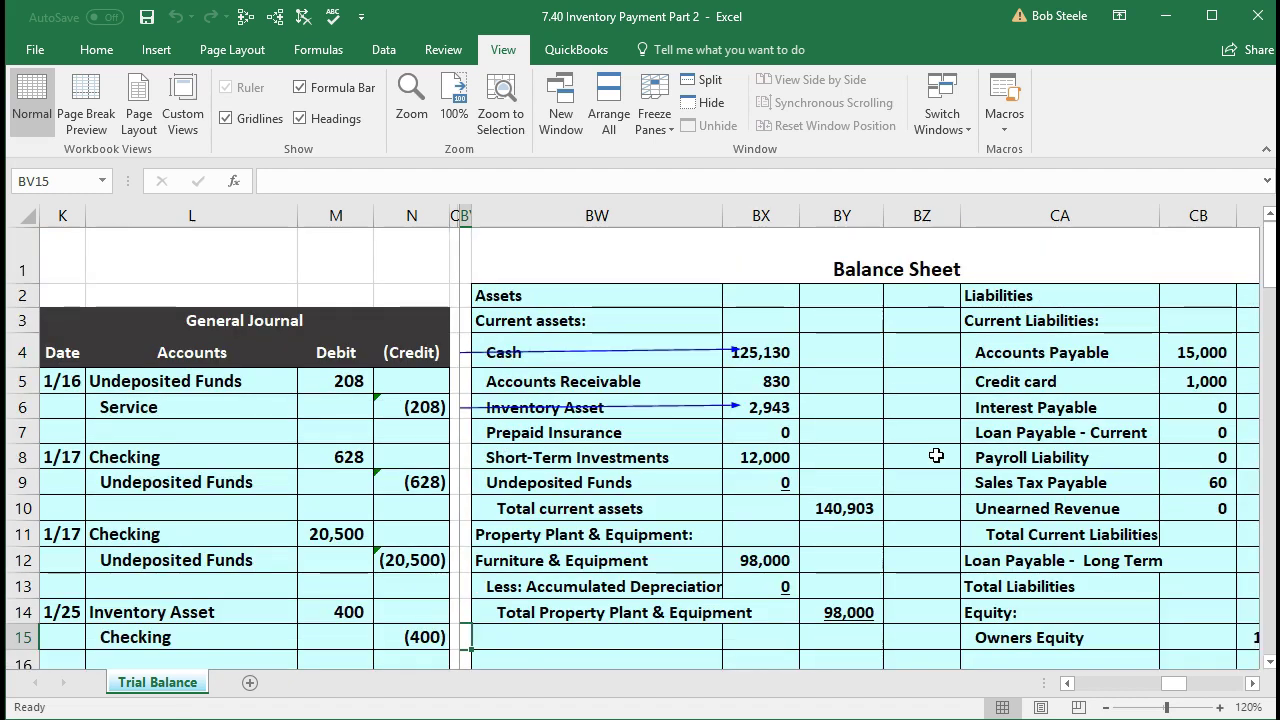